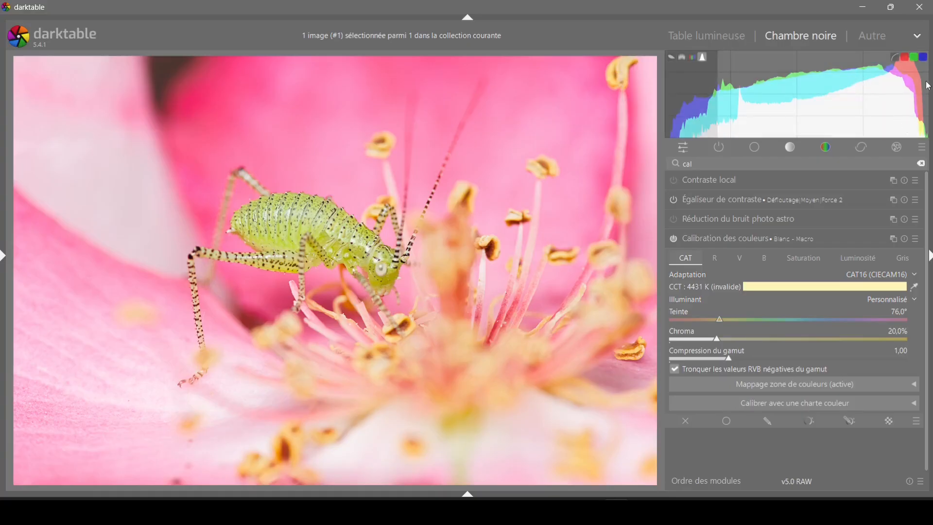
Switch the scope to the waveform and clear the module search so the active modules are listed
{"action": "left_click", "coordinate": [684, 58]}
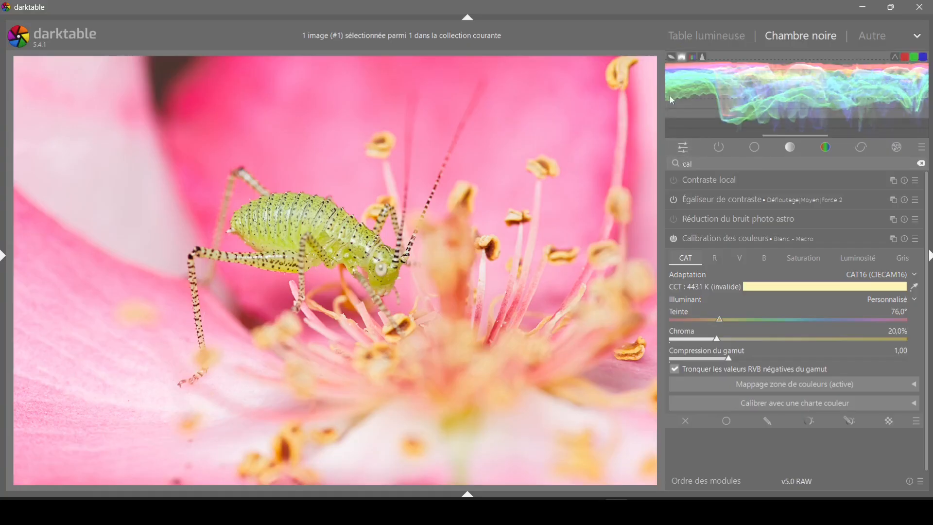
{"action": "key", "text": "Escape"}
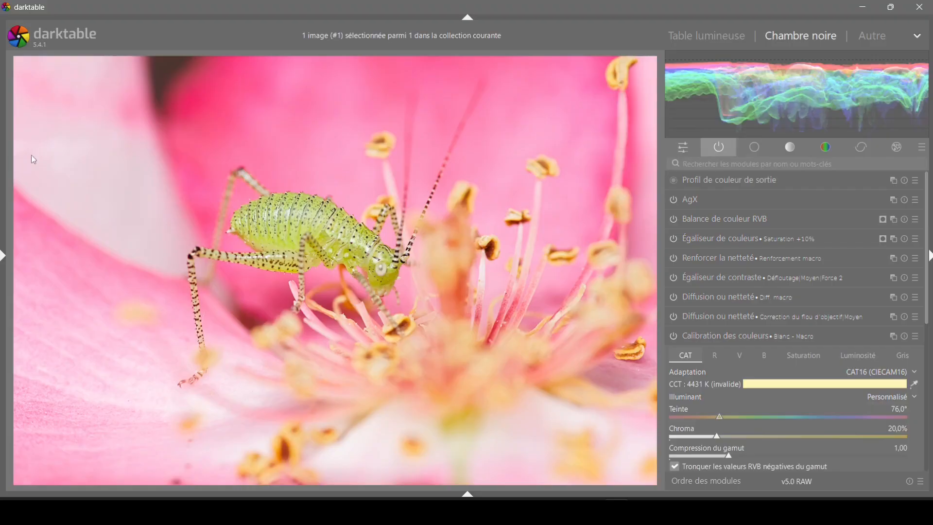
{"action": "mouse_move", "coordinate": [678, 86]}
{"action": "mouse_move", "coordinate": [925, 115]}
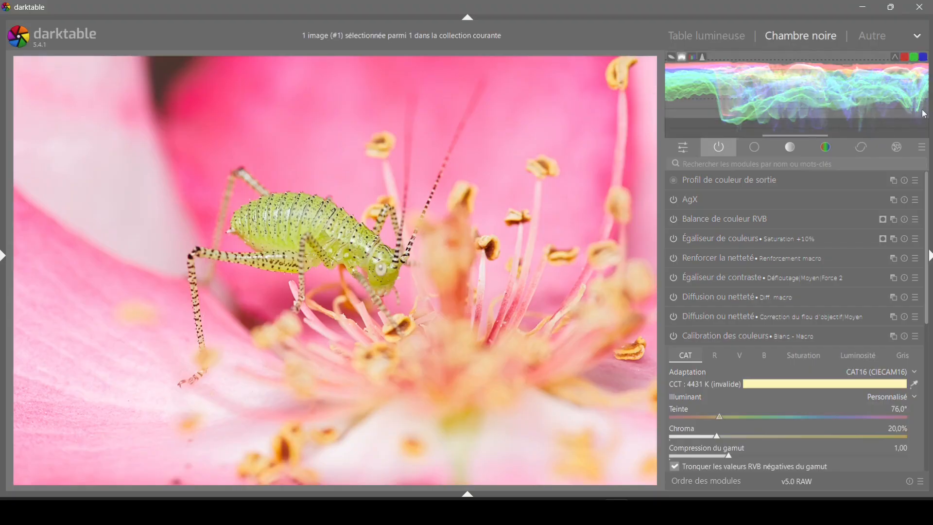
Compare the RGB parade with the waveform scope for the photo
{"action": "left_click", "coordinate": [693, 58]}
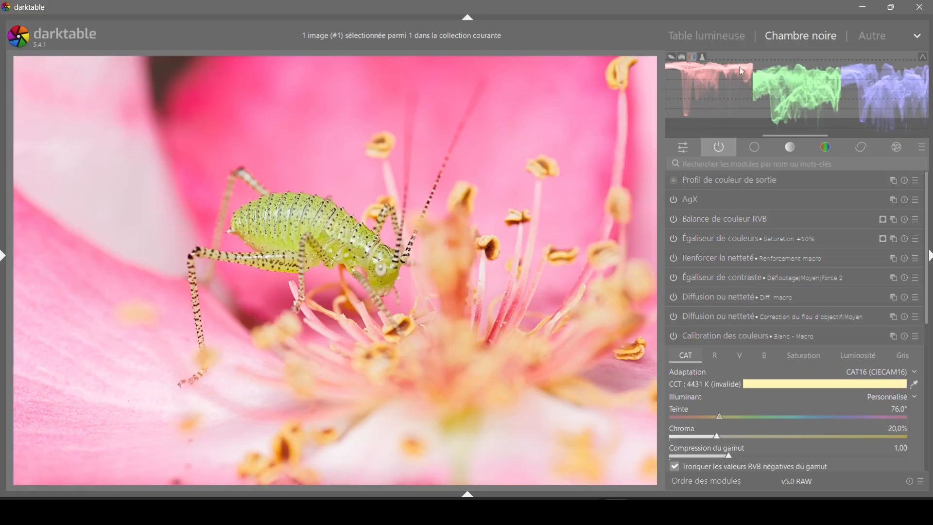
{"action": "left_click", "coordinate": [681, 58]}
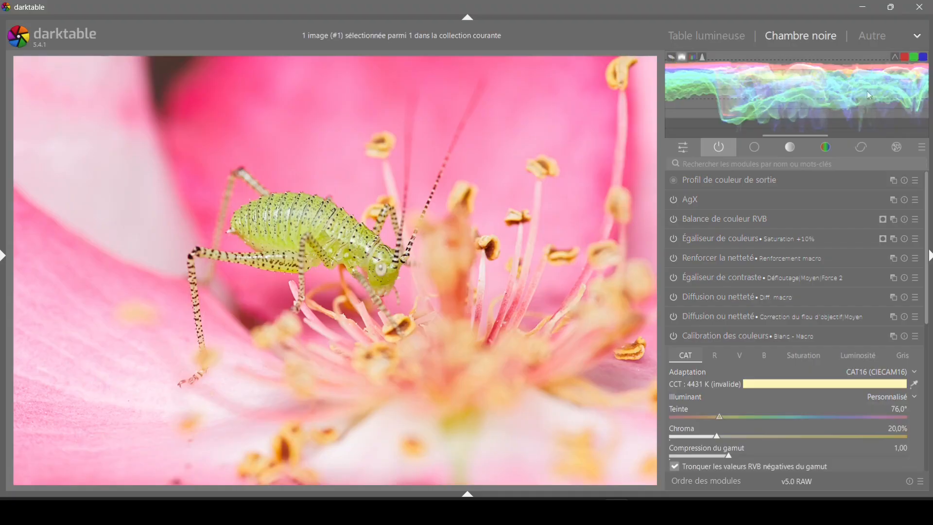
{"action": "left_click", "coordinate": [691, 59]}
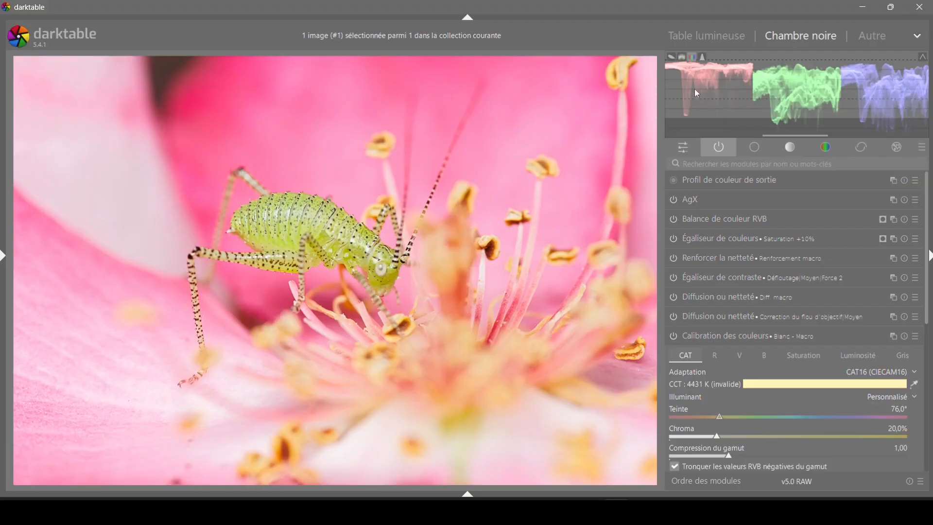
{"action": "left_click", "coordinate": [681, 59]}
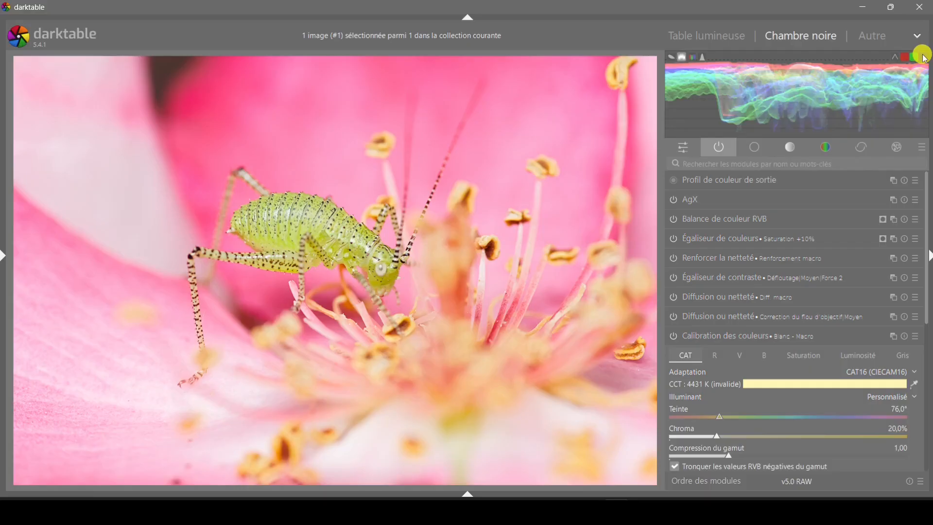
{"action": "mouse_move", "coordinate": [681, 58]}
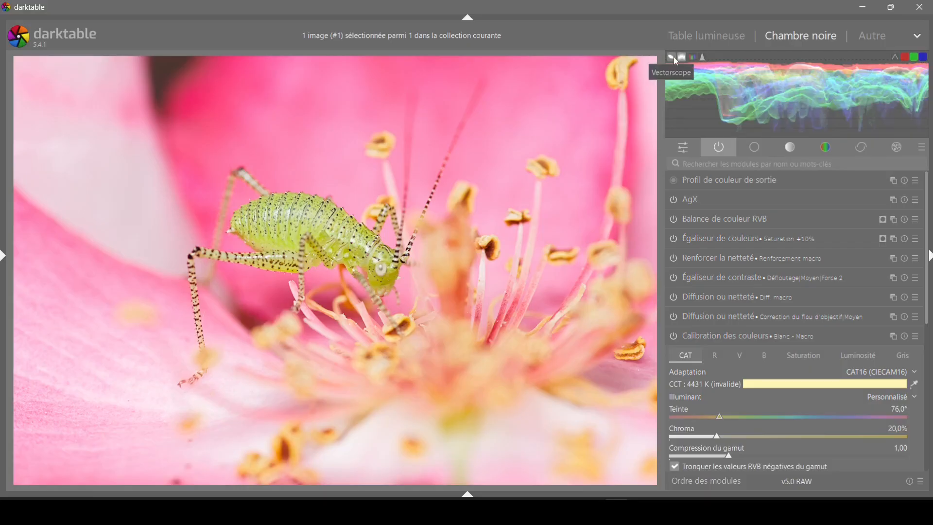
Show the vectorscope with a complementary colour harmony guide rotated to 330°
{"action": "left_click", "coordinate": [674, 58]}
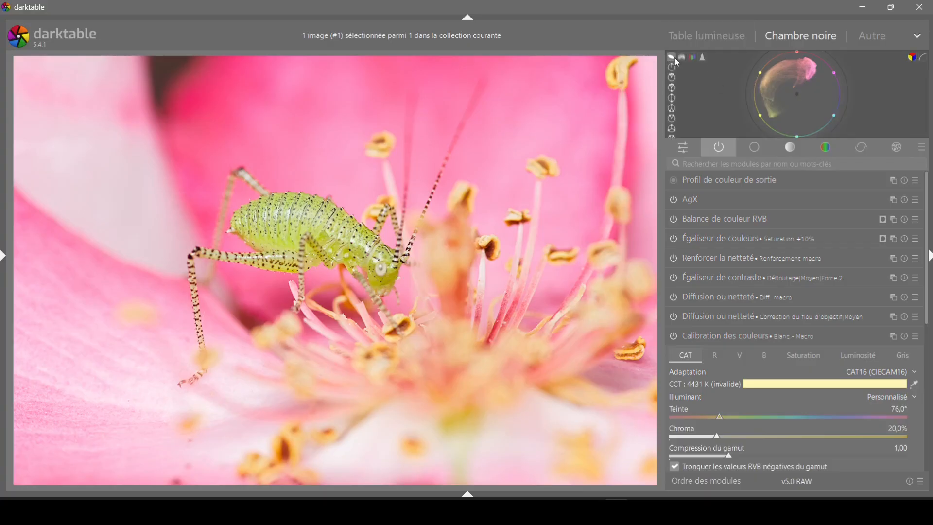
{"action": "left_click", "coordinate": [674, 67]}
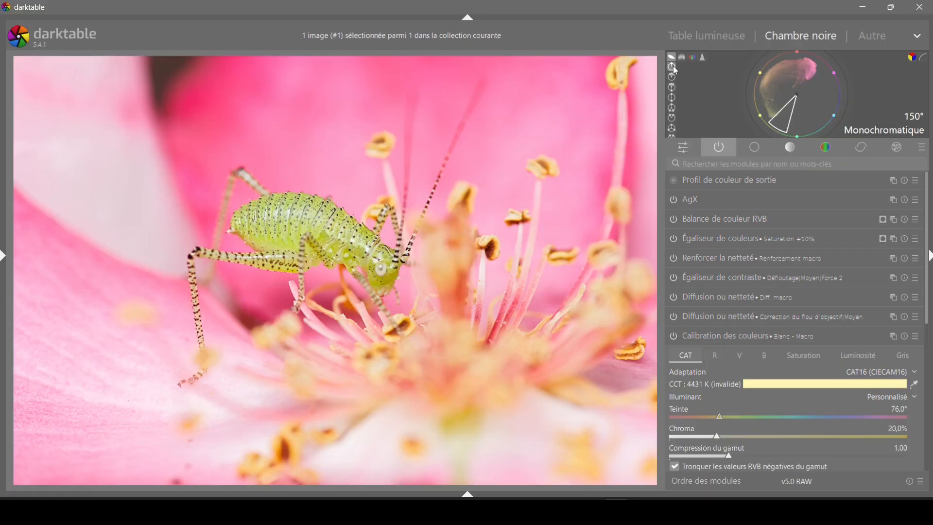
{"action": "left_click", "coordinate": [673, 77]}
{"action": "left_click", "coordinate": [673, 85]}
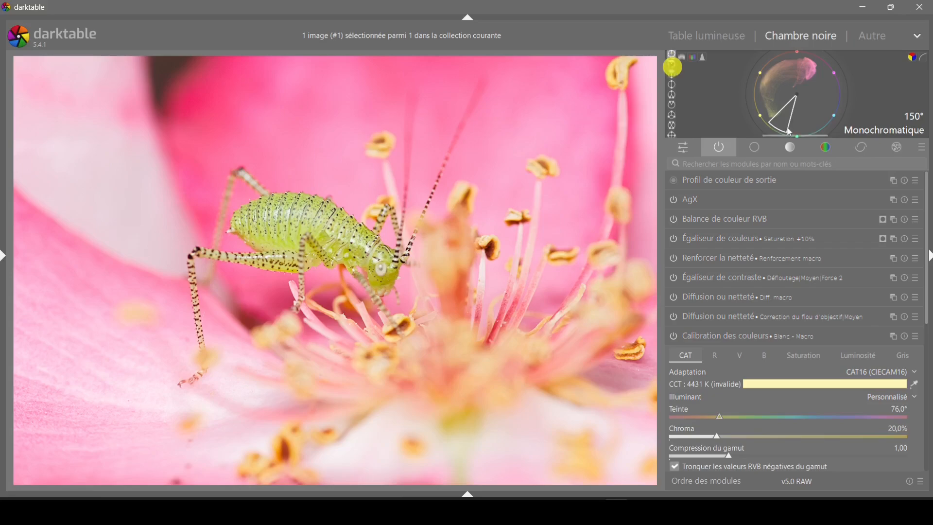
{"action": "scroll", "coordinate": [778, 125], "scroll_direction": "down", "scroll_amount": 9}
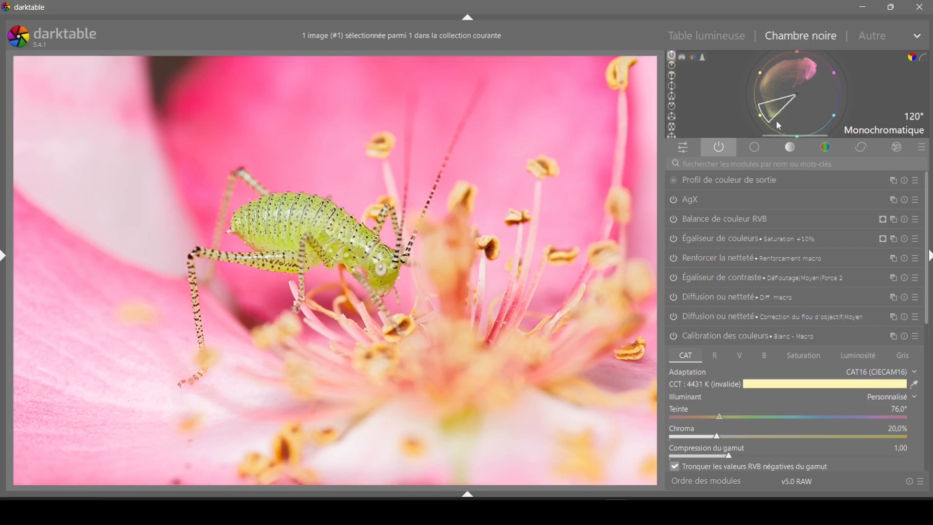
{"action": "scroll", "coordinate": [777, 121], "scroll_direction": "down", "scroll_amount": 3}
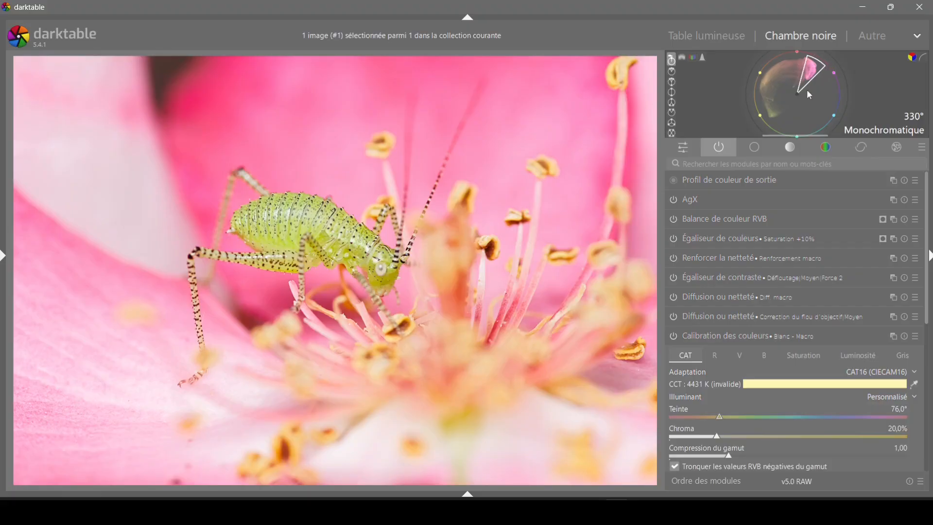
{"action": "left_click", "coordinate": [673, 83]}
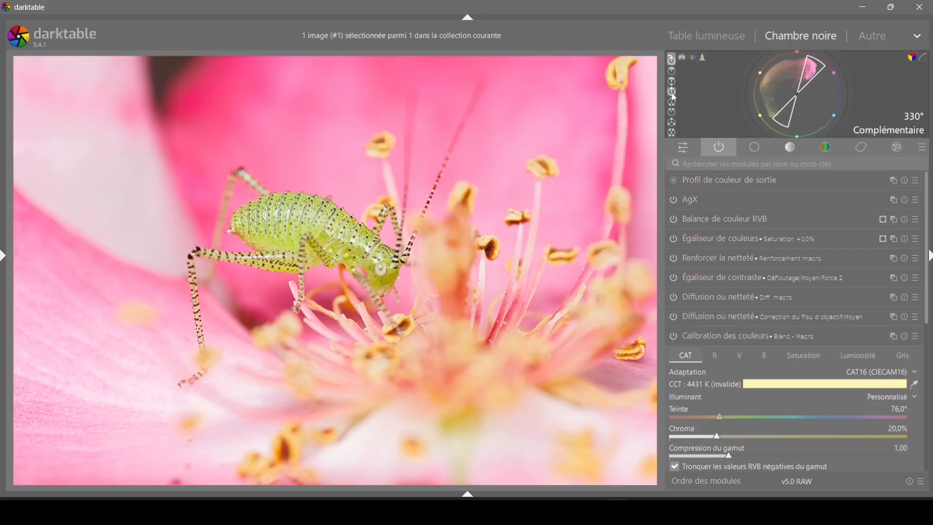
{"action": "left_click", "coordinate": [673, 92]}
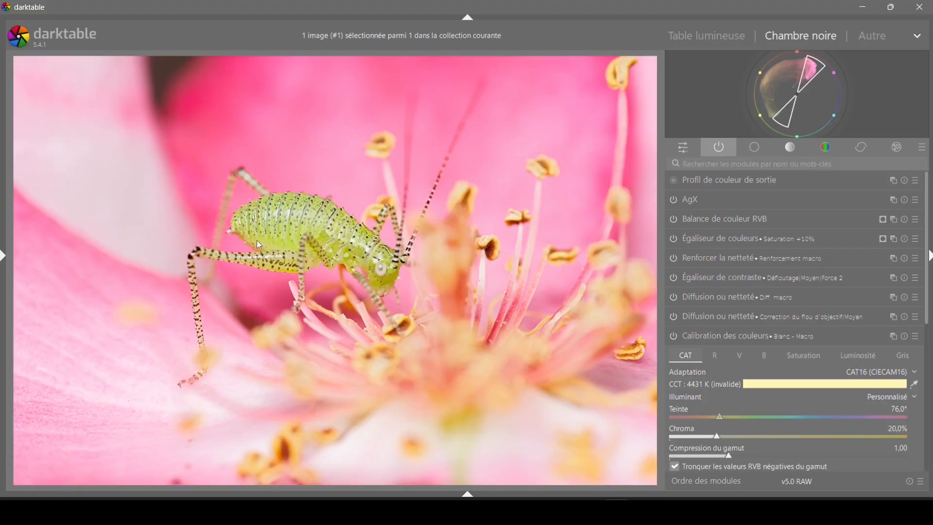
Examine the green insect up close and compare its colours with the harmony guide on the vectorscope
{"action": "scroll", "coordinate": [255, 246], "scroll_direction": "up", "scroll_amount": 4}
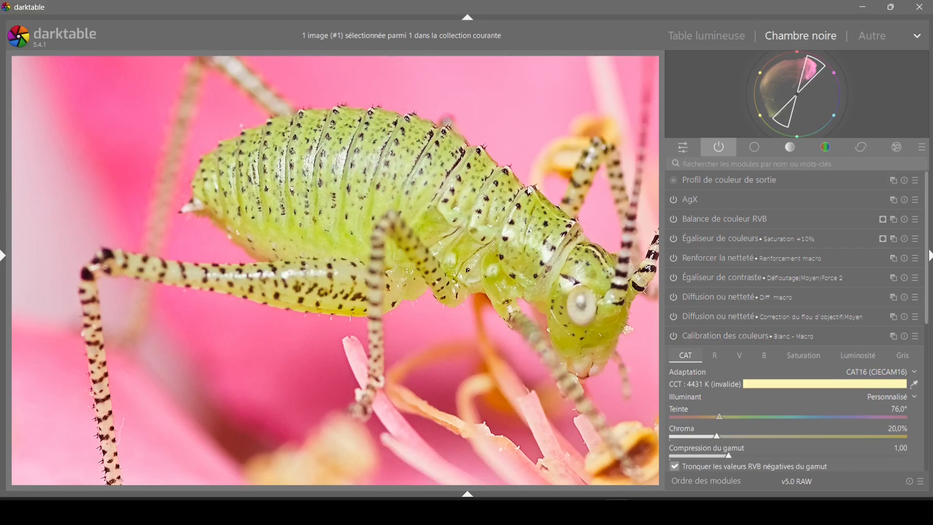
{"action": "scroll", "coordinate": [342, 171], "scroll_direction": "down", "scroll_amount": 1}
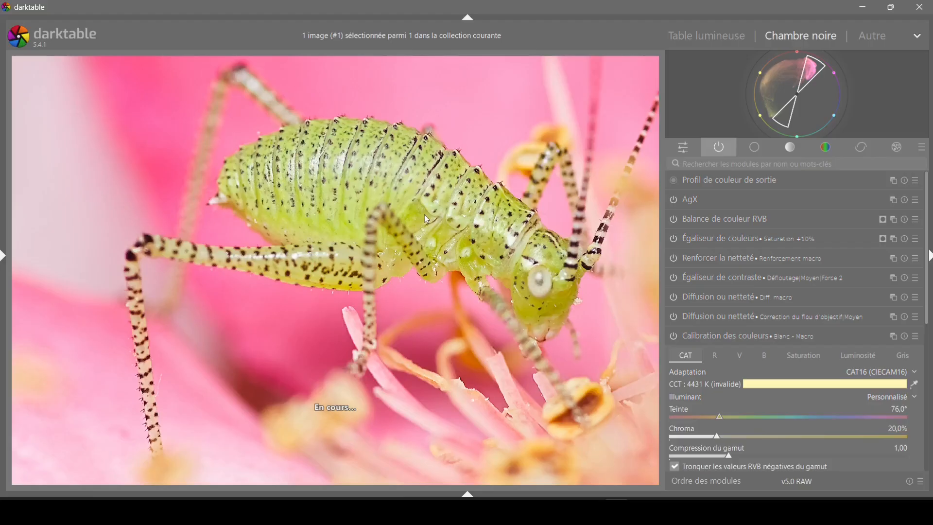
{"action": "scroll", "coordinate": [424, 214], "scroll_direction": "down", "scroll_amount": 1}
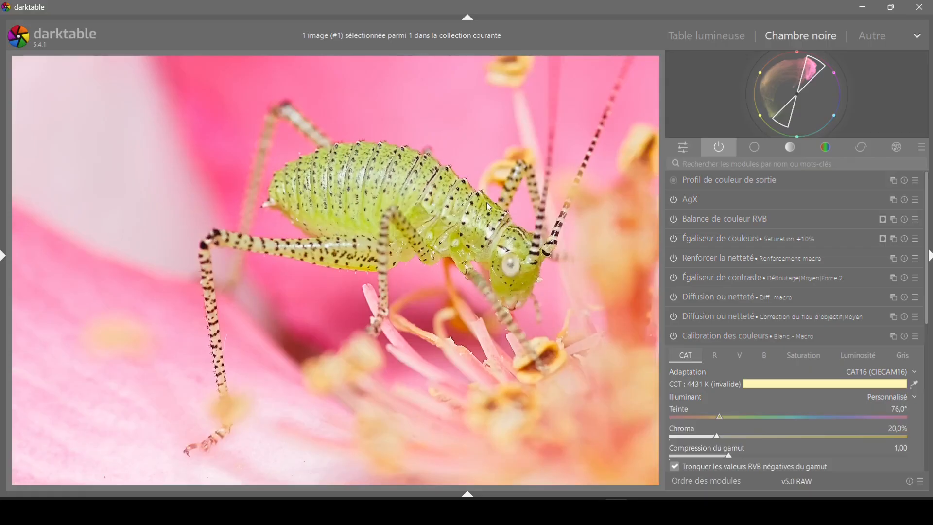
{"action": "mouse_move", "coordinate": [790, 123]}
{"action": "mouse_move", "coordinate": [759, 130]}
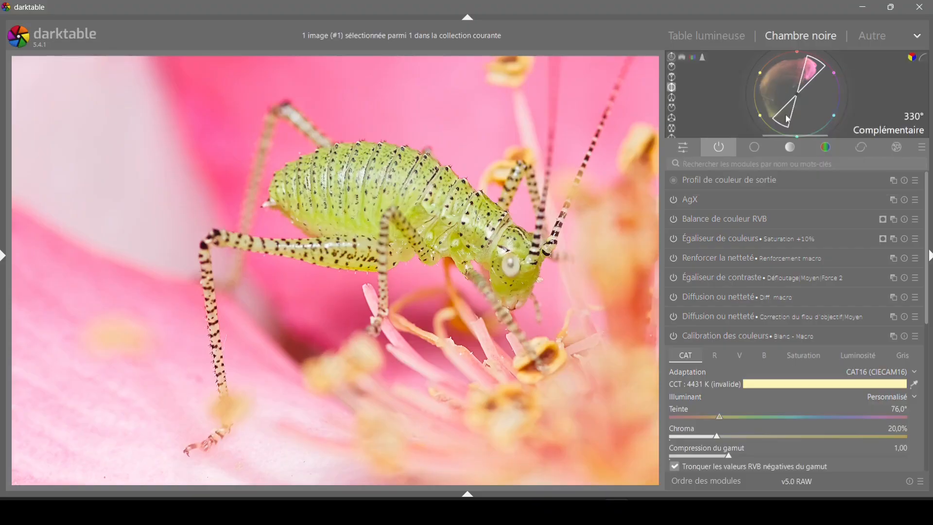
{"action": "mouse_move", "coordinate": [772, 87]}
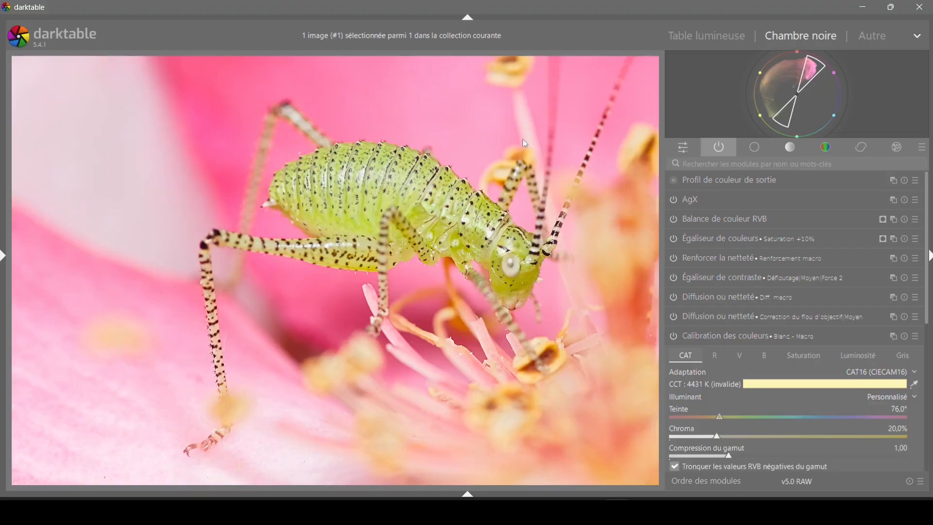
{"action": "key", "text": "ctrl+z"}
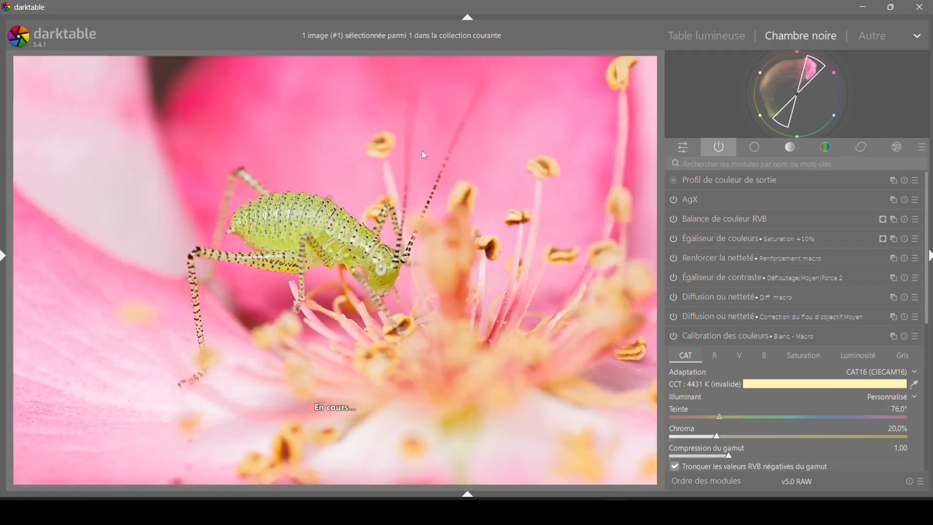
Create a new instance of the Calibration des couleurs module above the "Blanc - Macro" one
{"action": "left_click", "coordinate": [747, 336]}
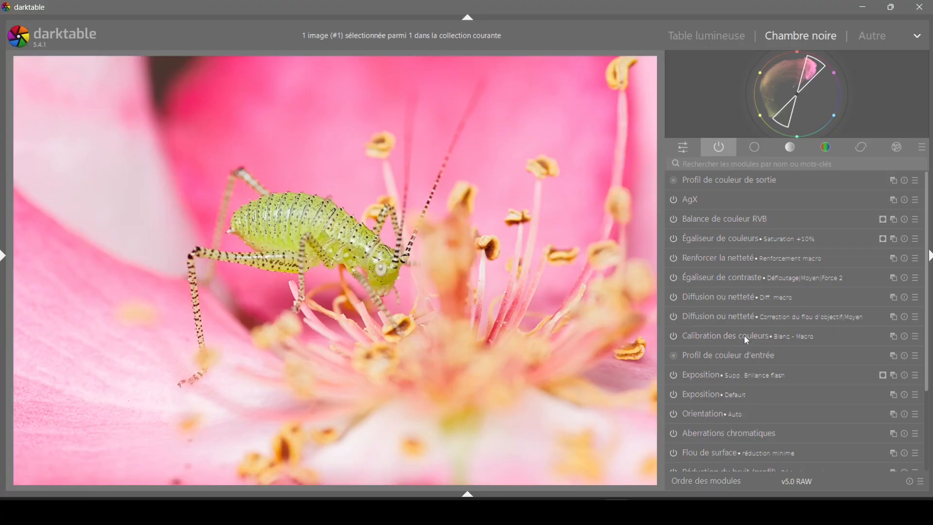
{"action": "left_click", "coordinate": [894, 338]}
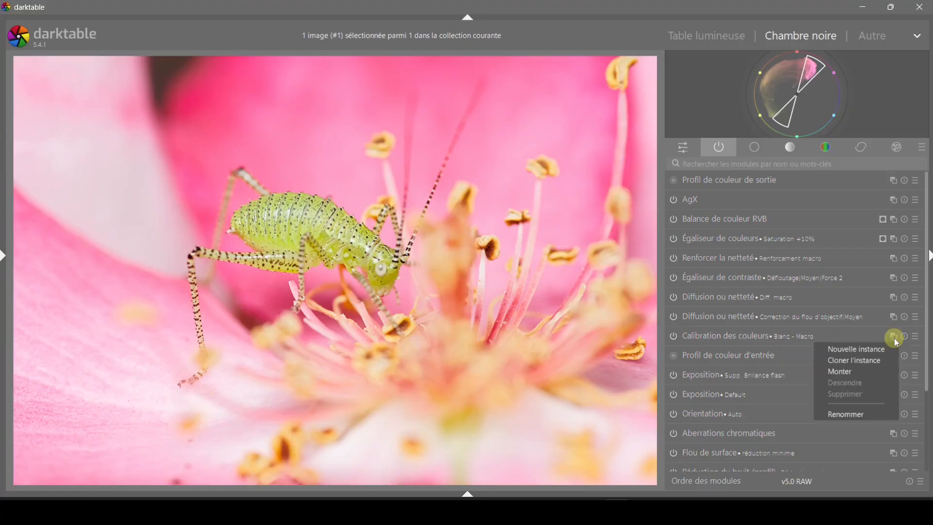
{"action": "left_click", "coordinate": [874, 350]}
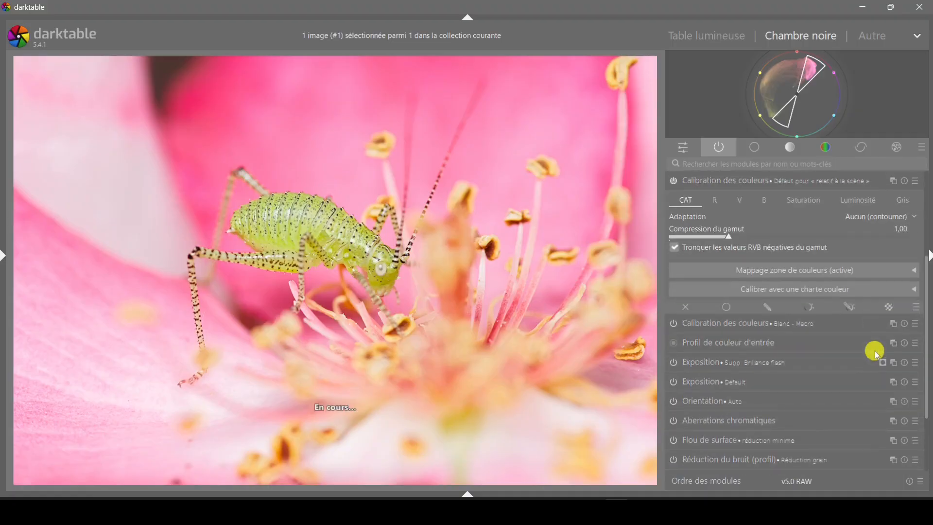
Rename the new Calibration des couleurs instance to "Sauterelle"
{"action": "left_click", "coordinate": [732, 182]}
{"action": "left_click", "coordinate": [732, 182]}
{"action": "left_click", "coordinate": [896, 181]}
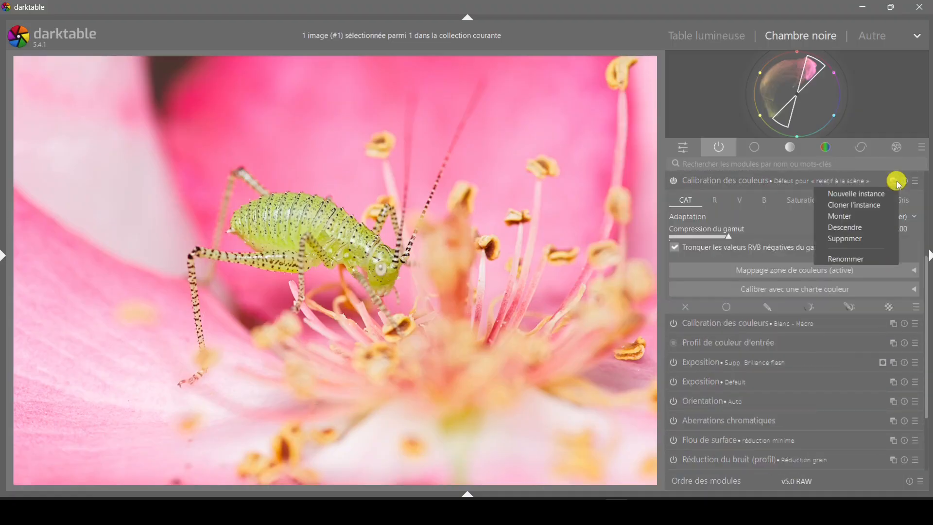
{"action": "left_click", "coordinate": [861, 258]}
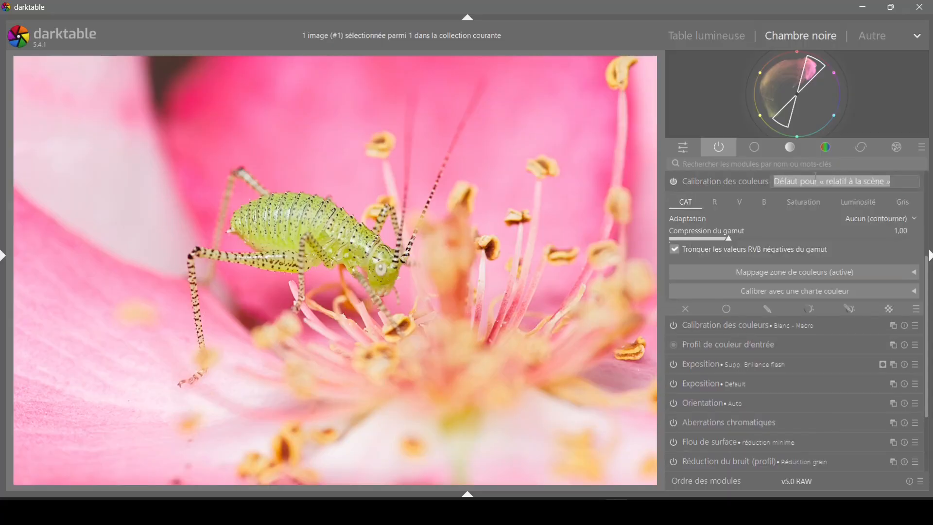
{"action": "type", "text": "Sauterell"}
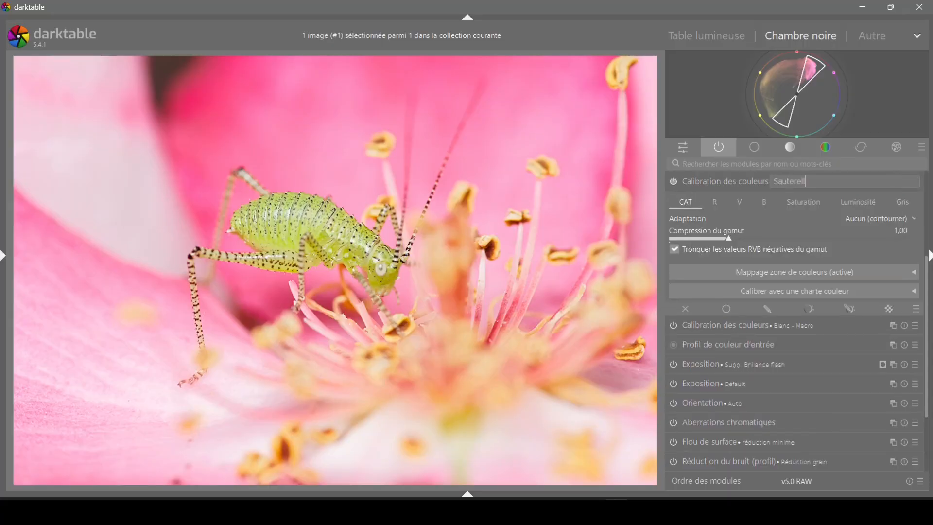
{"action": "type", "text": "e"}
{"action": "key", "text": "Return"}
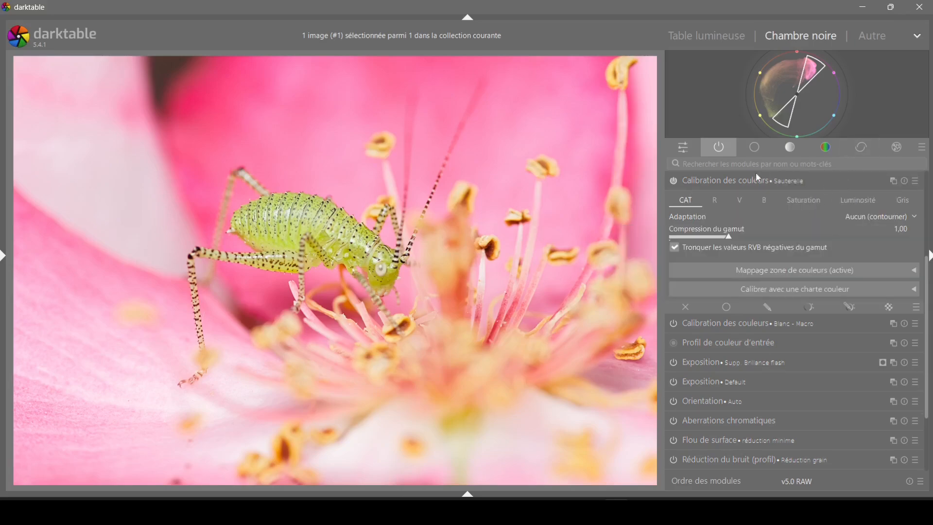
Set the new instance's adaptation to CAT16 (CIECAM16) and sample the illuminant from nearly the whole image
{"action": "left_click", "coordinate": [872, 216]}
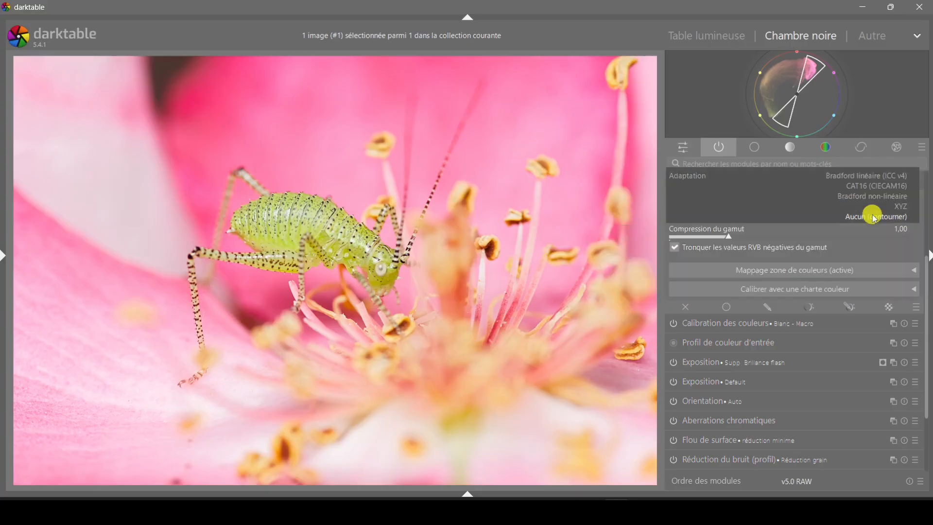
{"action": "left_click", "coordinate": [896, 194]}
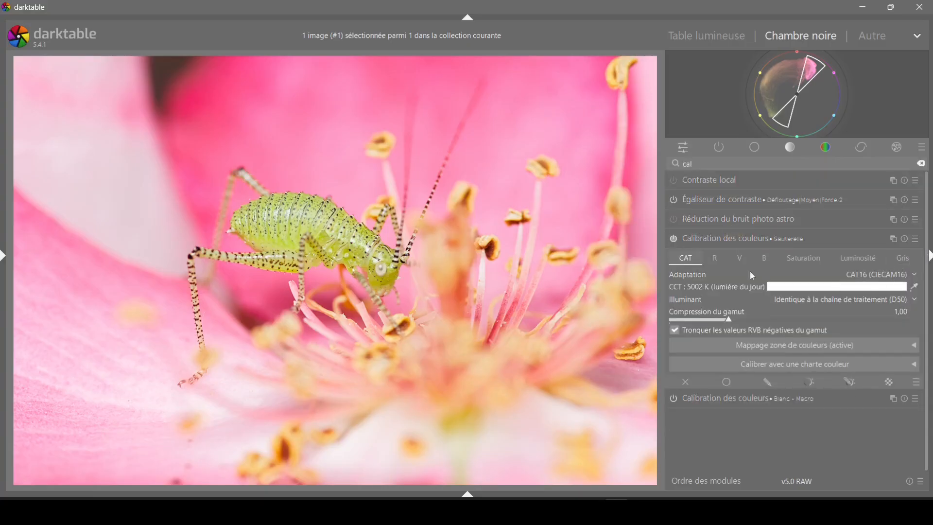
{"action": "left_click", "coordinate": [914, 287]}
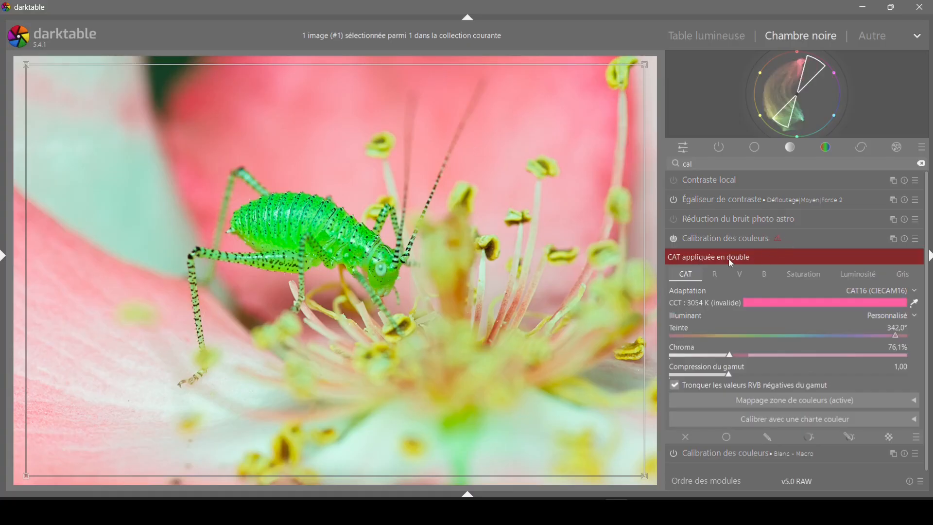
{"action": "mouse_move", "coordinate": [729, 259]}
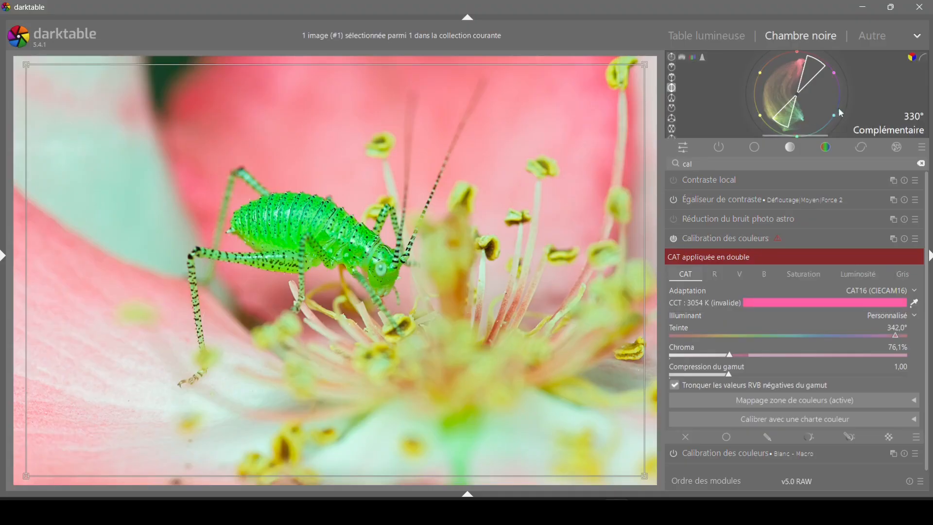
Turn the upper colour calibration instance off and on to compare its effect on the photo and vectorscope
{"action": "left_click", "coordinate": [673, 239]}
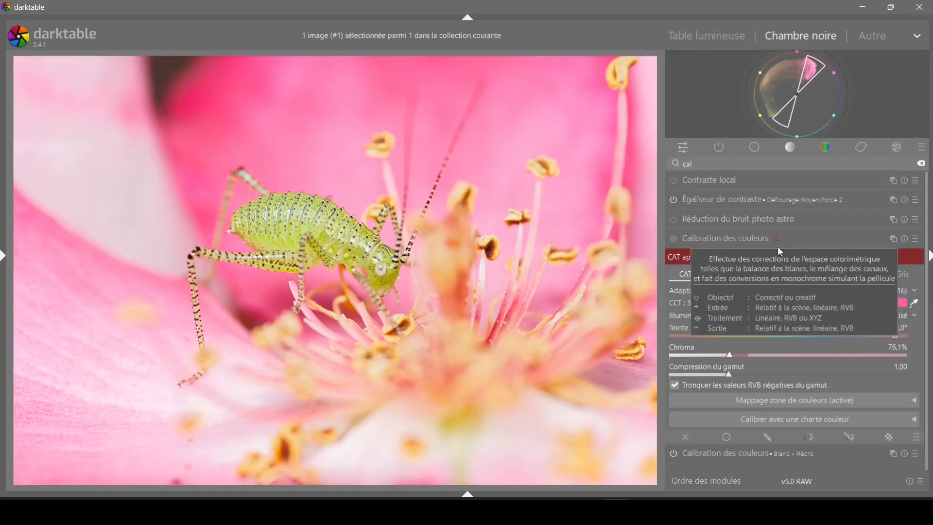
{"action": "left_click", "coordinate": [675, 239]}
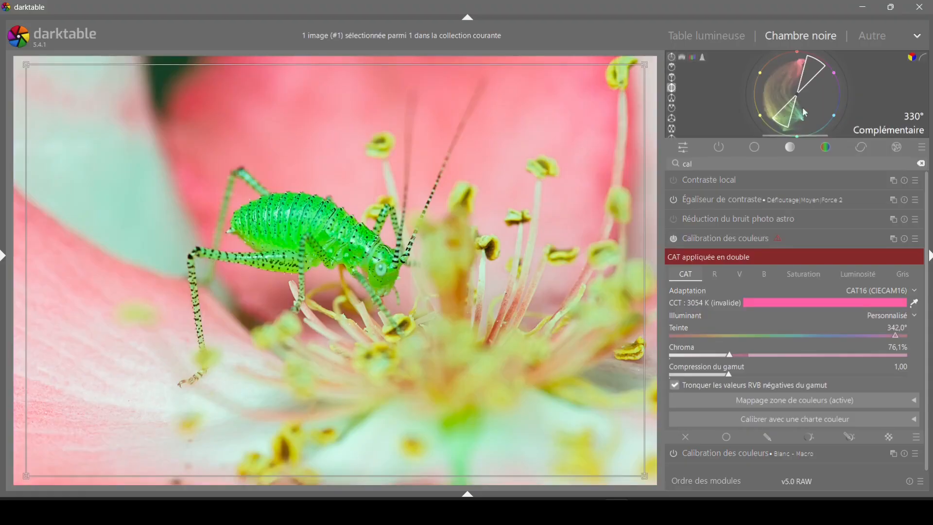
{"action": "mouse_move", "coordinate": [791, 108]}
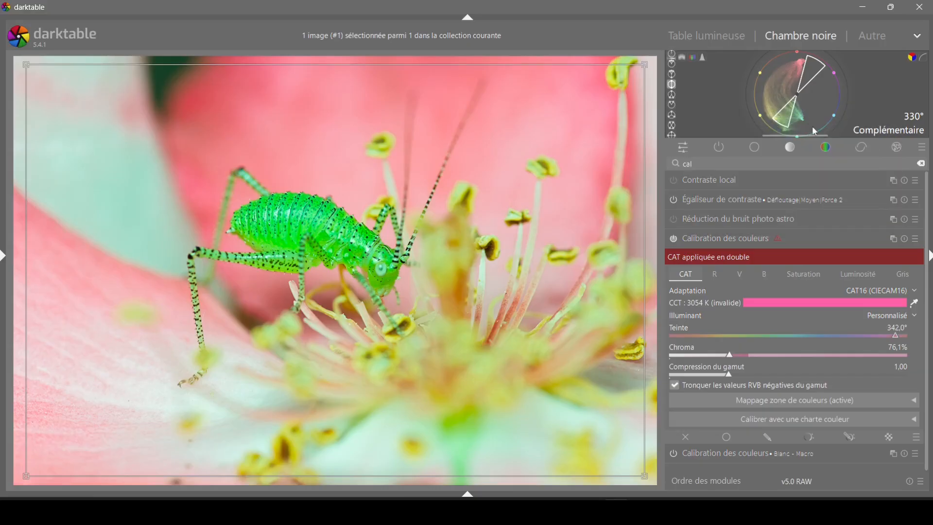
Lower the Sauterelle instance's chroma to 23.9% and switch the instance off and on to compare the effect
{"action": "mouse_move", "coordinate": [814, 130]}
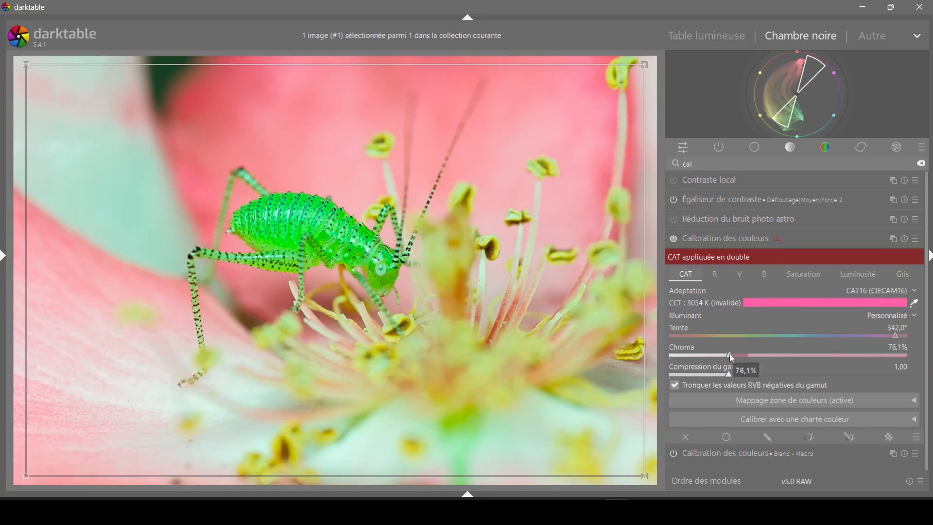
{"action": "left_click_drag", "start_coordinate": [731, 355], "coordinate": [691, 301]}
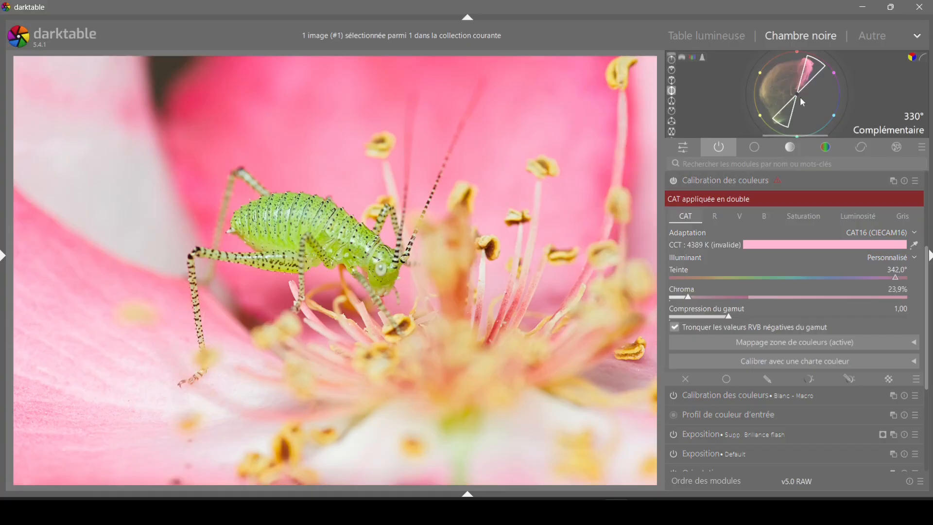
{"action": "left_click", "coordinate": [674, 181]}
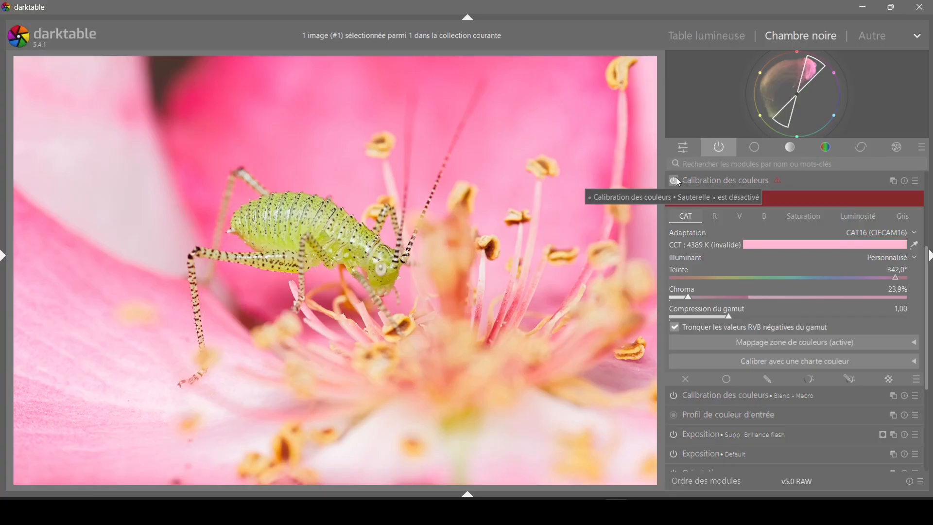
{"action": "mouse_move", "coordinate": [811, 73]}
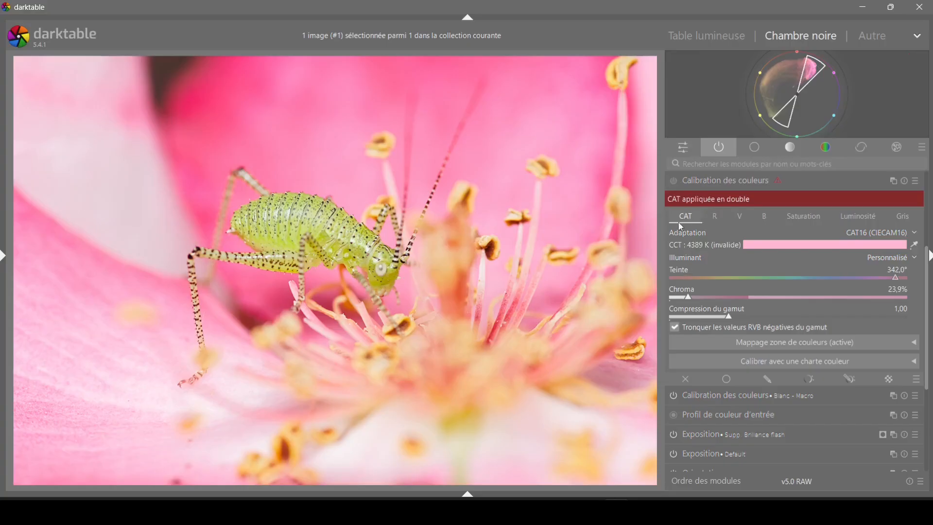
{"action": "left_click", "coordinate": [675, 181]}
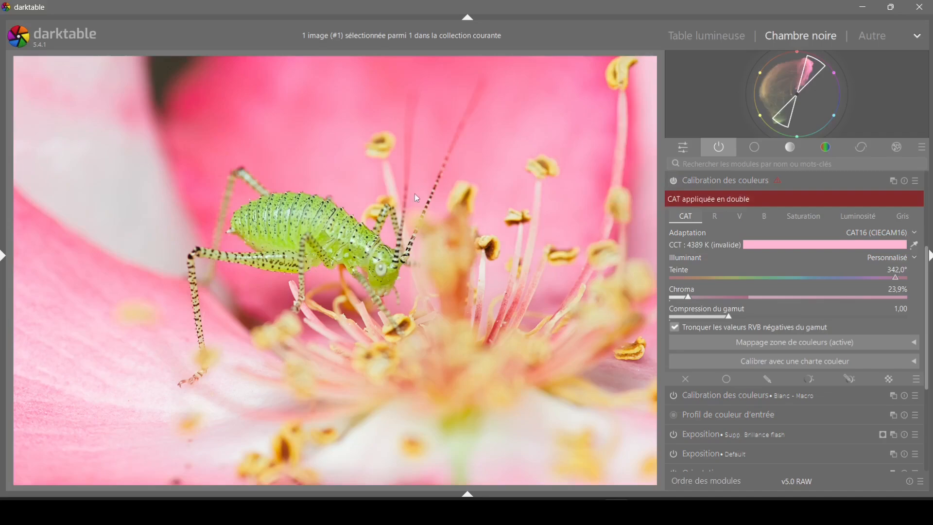
Compare the insect's abdomen close up with the Sauterelle calibration off and on, and return to the full photo
{"action": "middle_click", "coordinate": [265, 192]}
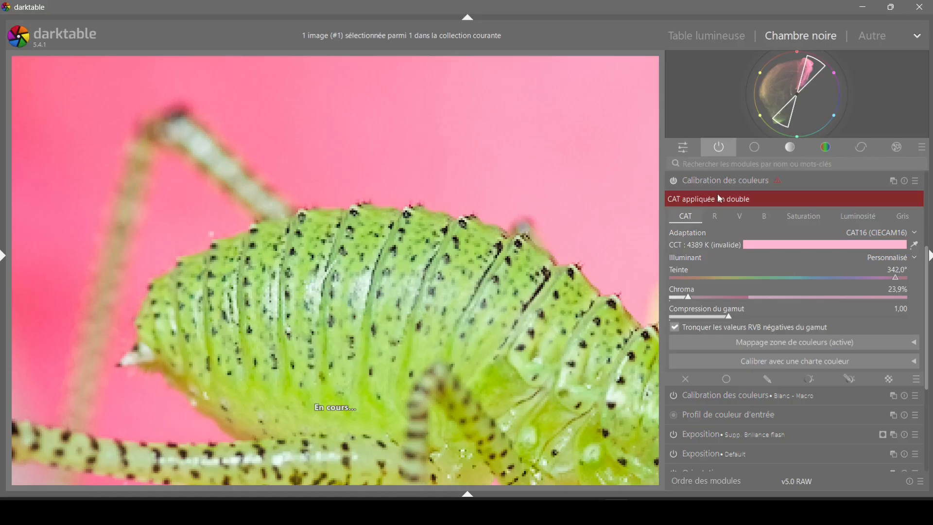
{"action": "left_click", "coordinate": [673, 183]}
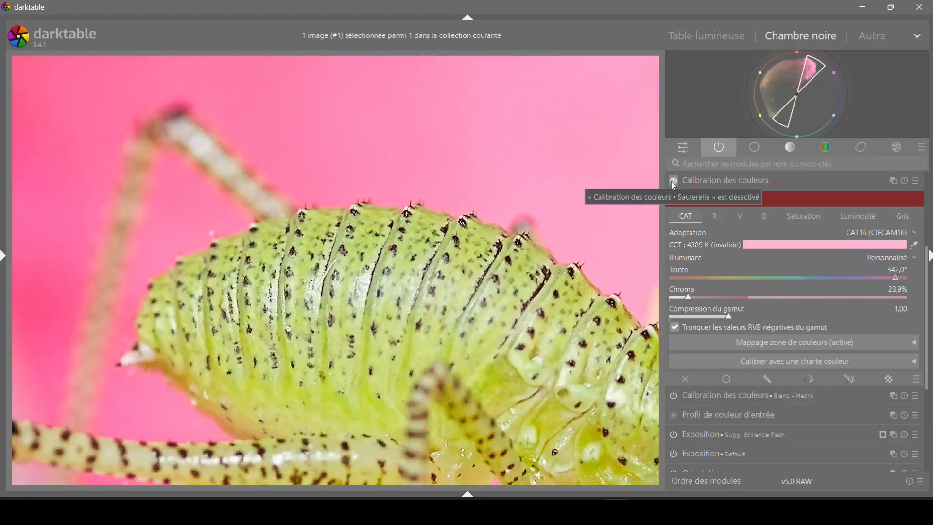
{"action": "left_click", "coordinate": [672, 183]}
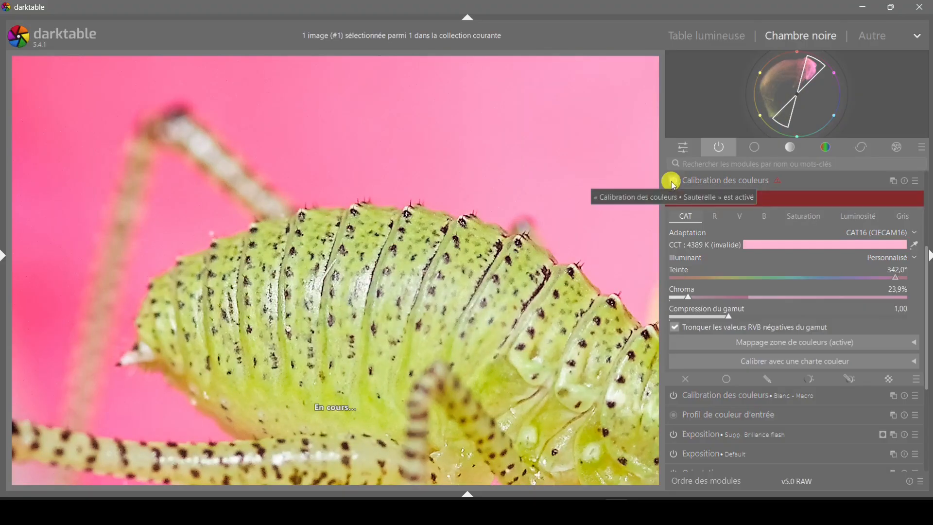
{"action": "left_click", "coordinate": [673, 183]}
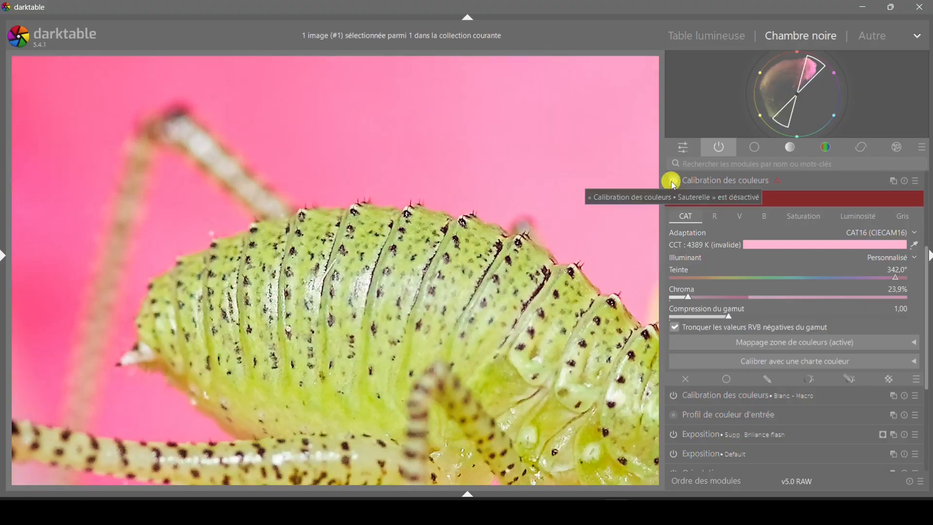
{"action": "left_click", "coordinate": [673, 182]}
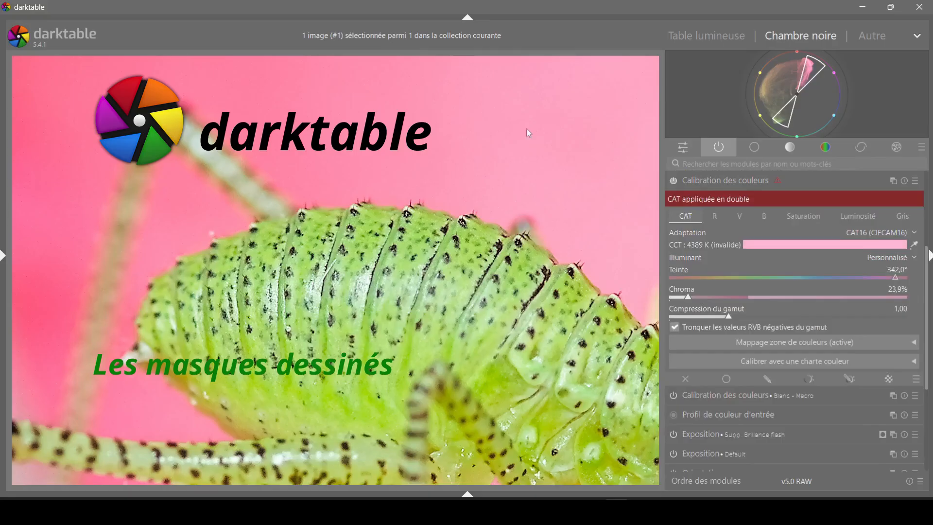
{"action": "scroll", "coordinate": [392, 231], "scroll_direction": "up", "scroll_amount": 2}
{"action": "scroll", "coordinate": [392, 232], "scroll_direction": "down", "scroll_amount": 3}
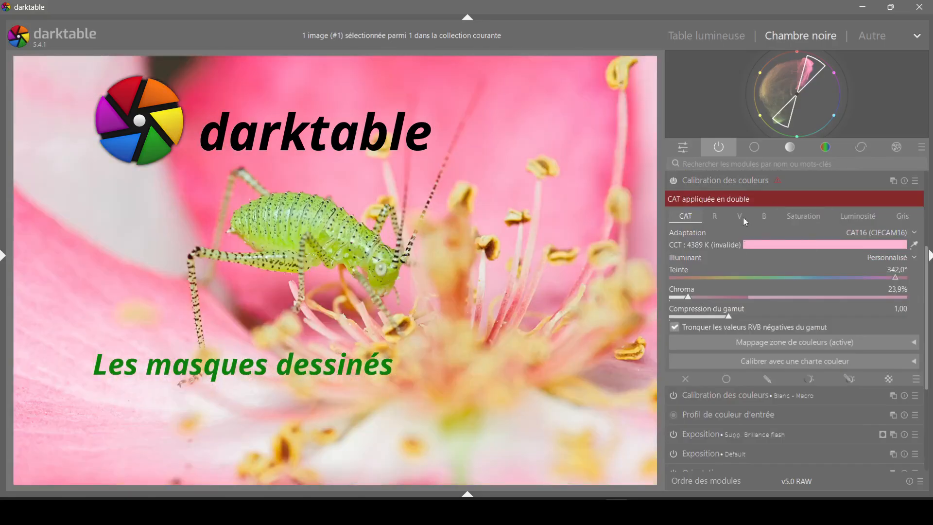
Try the uniform mask on the Sauterelle instance with its blend mode set to Moyenne
{"action": "left_click", "coordinate": [726, 376]}
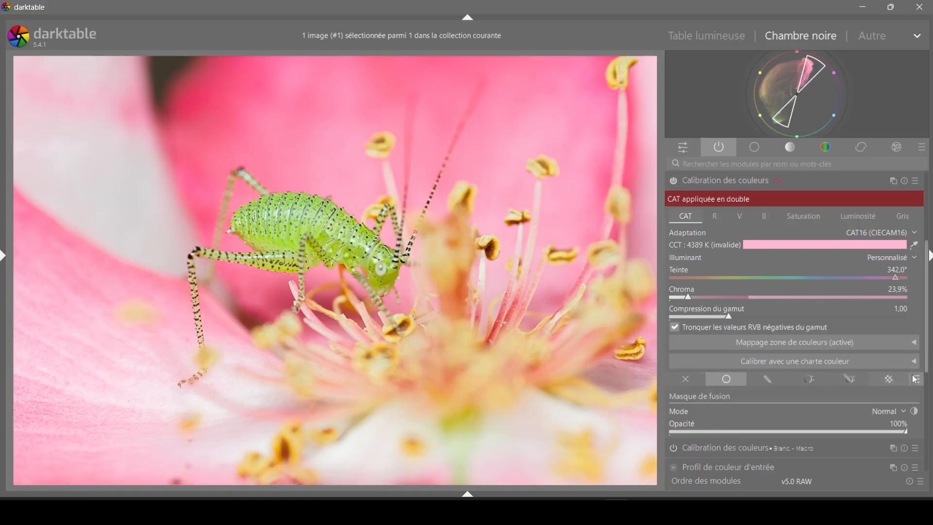
{"action": "left_click", "coordinate": [685, 382]}
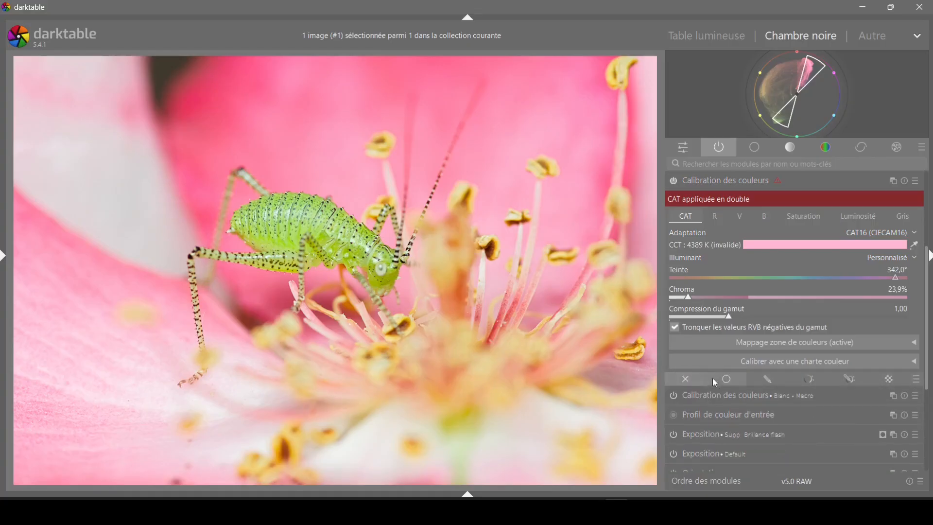
{"action": "left_click", "coordinate": [729, 378]}
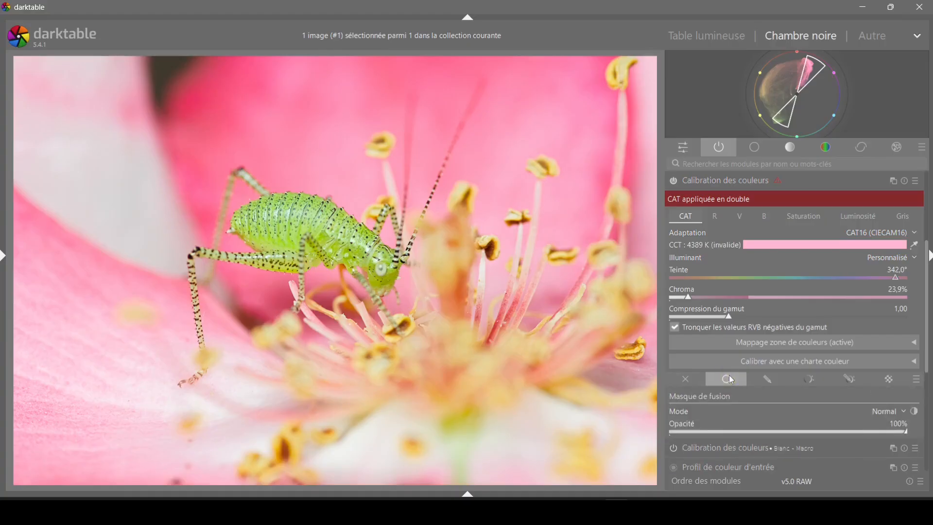
{"action": "left_click", "coordinate": [882, 412]}
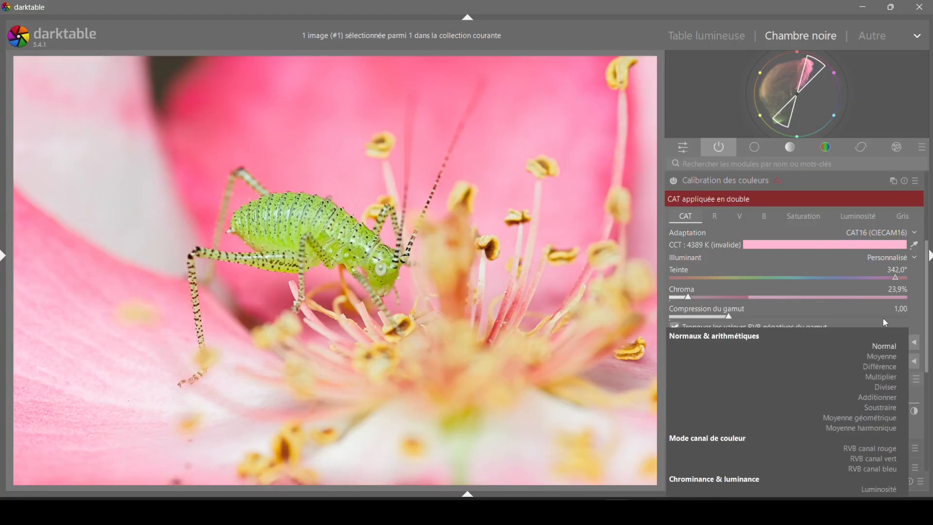
{"action": "left_click", "coordinate": [744, 391]}
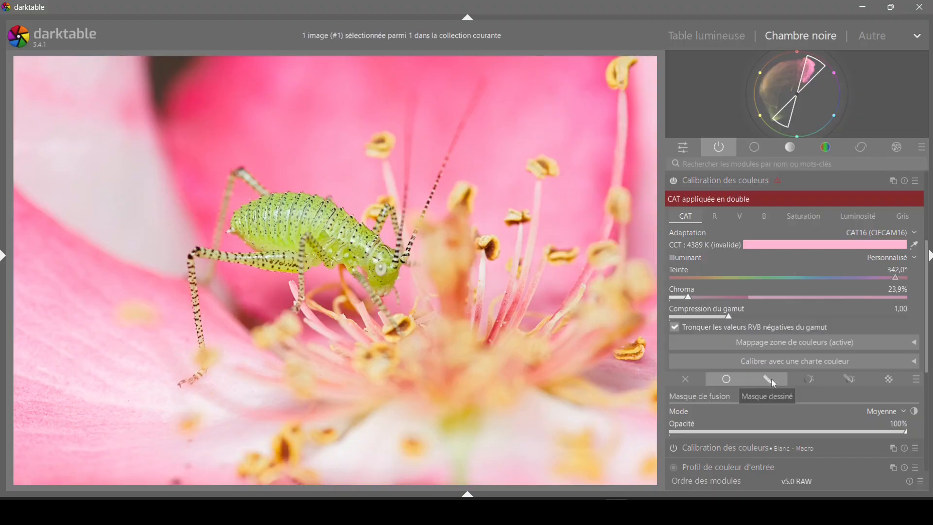
Set the Sauterelle instance to a drawn mask and inspect the existing shapes in the mask manager and mask choices
{"action": "left_click", "coordinate": [771, 378]}
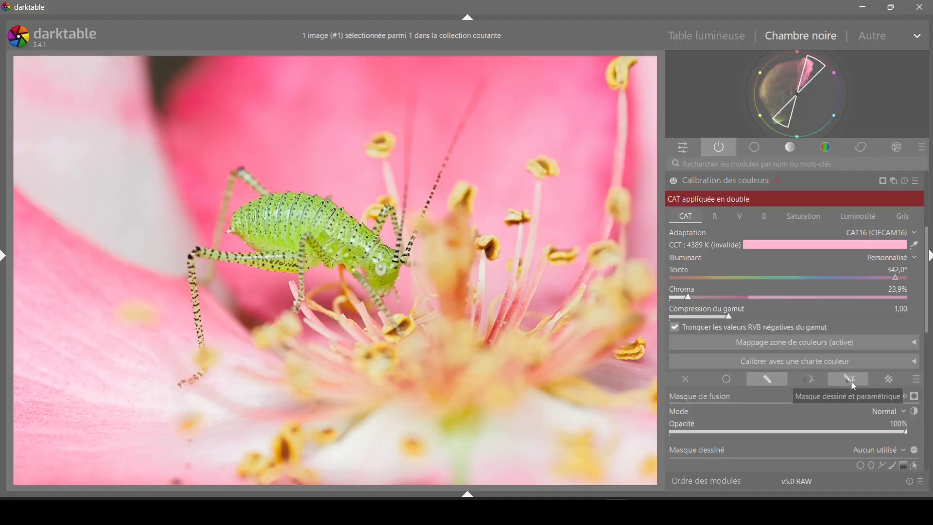
{"action": "left_click", "coordinate": [4, 256]}
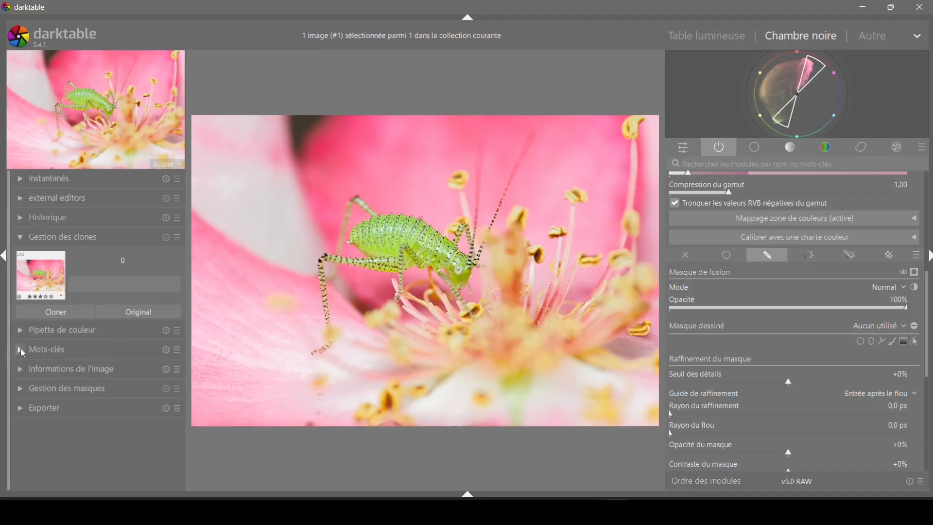
{"action": "left_click", "coordinate": [27, 389]}
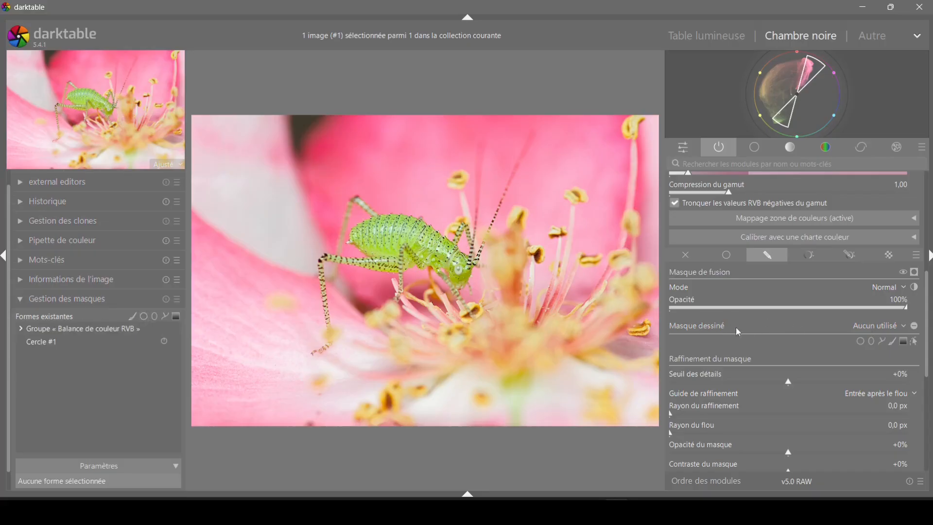
{"action": "left_click", "coordinate": [891, 328]}
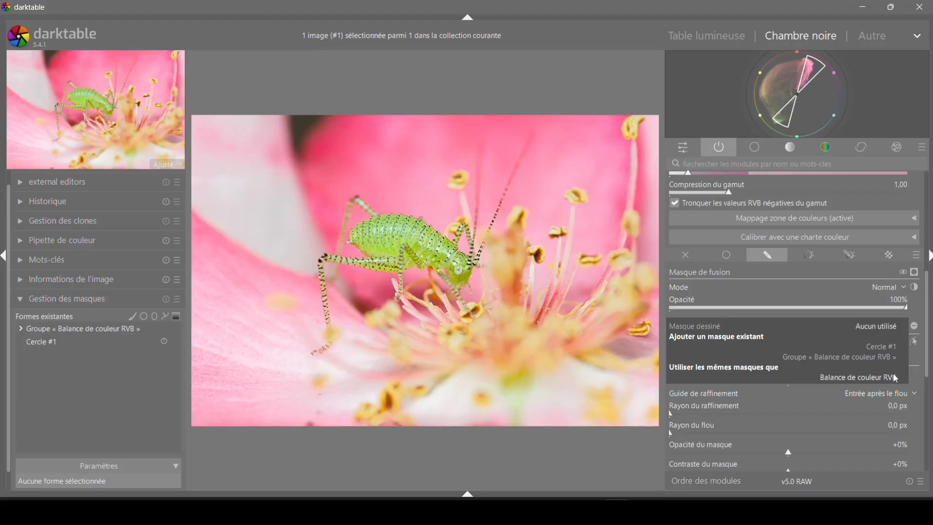
{"action": "left_click", "coordinate": [868, 325]}
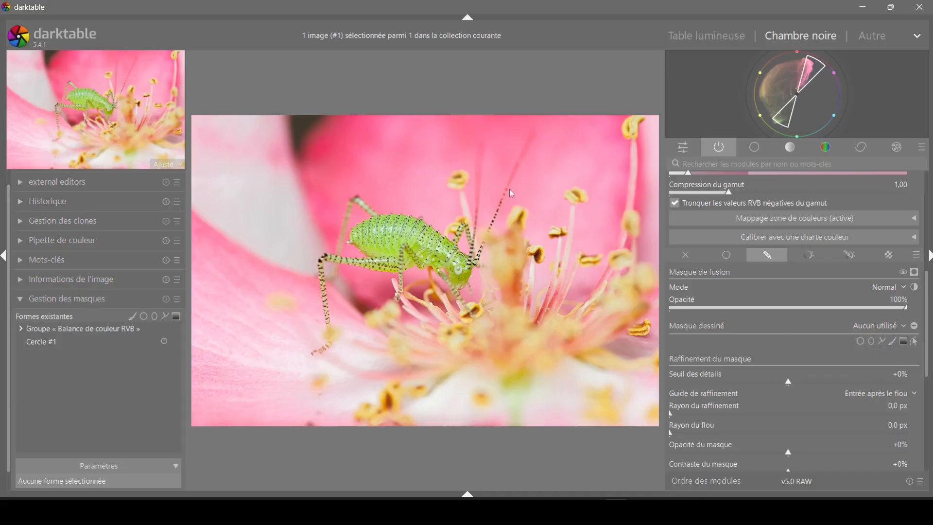
Try a circle mask over the stamen above the insect's head, adjusting its size and position
{"action": "left_click", "coordinate": [861, 342]}
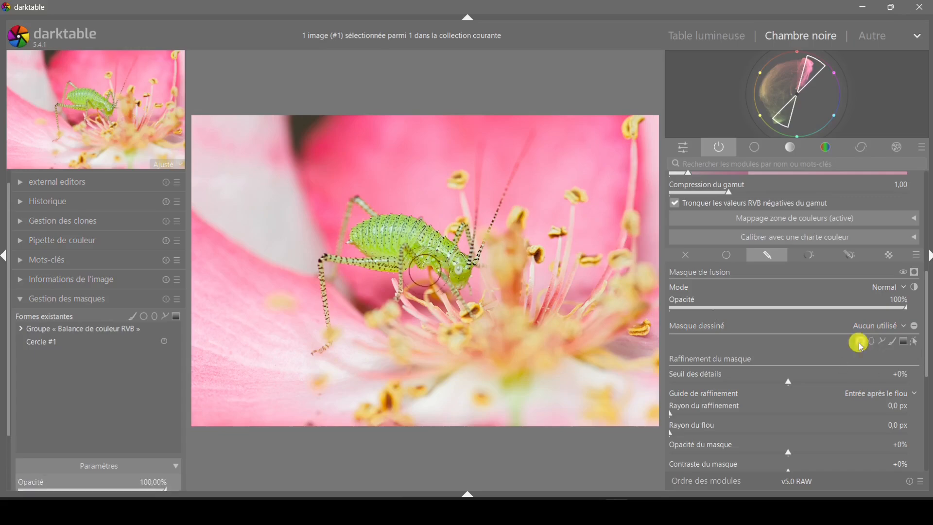
{"action": "left_click", "coordinate": [458, 180]}
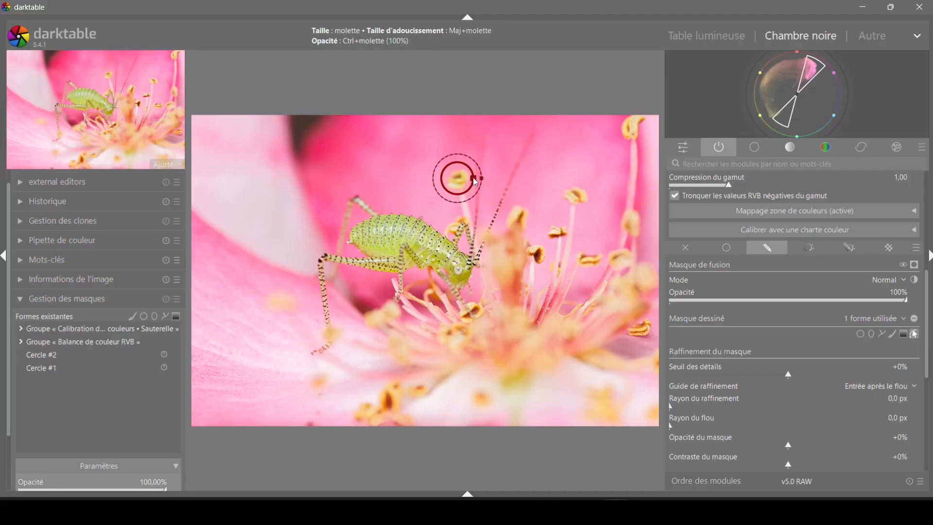
{"action": "scroll", "coordinate": [475, 183], "scroll_direction": "down", "scroll_amount": 6}
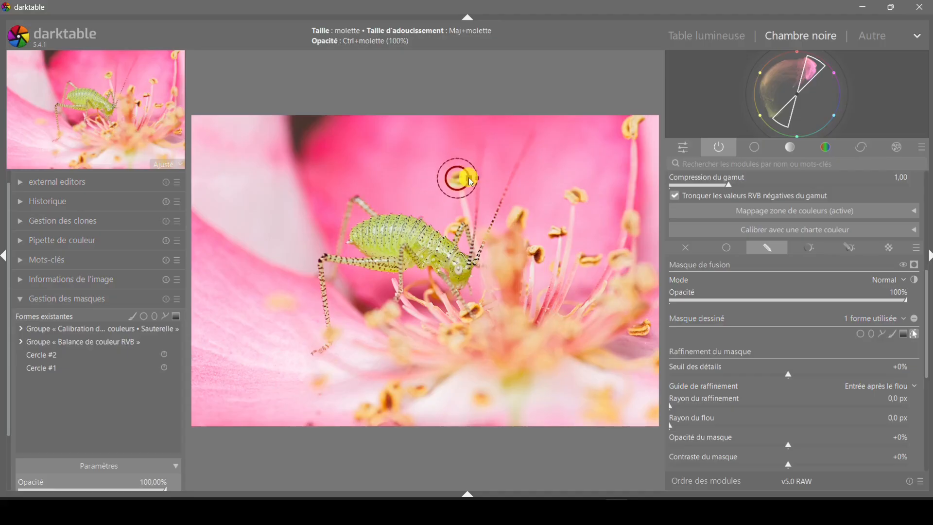
{"action": "scroll", "coordinate": [470, 183], "scroll_direction": "up", "scroll_amount": 4}
{"action": "left_click", "coordinate": [474, 176]}
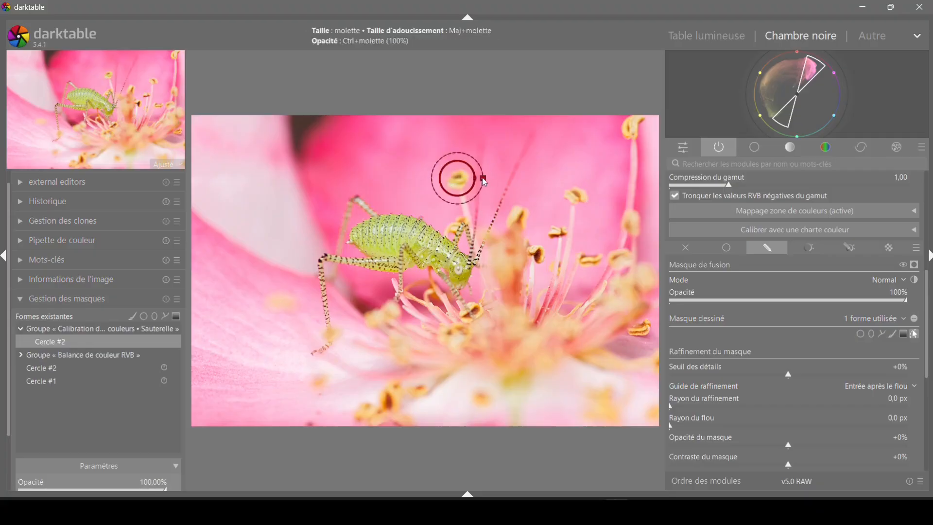
{"action": "mouse_move", "coordinate": [482, 180]}
{"action": "left_mouse_down"}
{"action": "mouse_move", "coordinate": [519, 180]}
{"action": "mouse_move", "coordinate": [482, 180]}
{"action": "left_mouse_up"}
{"action": "left_click_drag", "start_coordinate": [459, 183], "coordinate": [456, 178]}
Vary the circle mask's softening and narrow it to about 0.7%
{"action": "scroll", "coordinate": [456, 178], "scroll_direction": "down", "scroll_amount": 3}
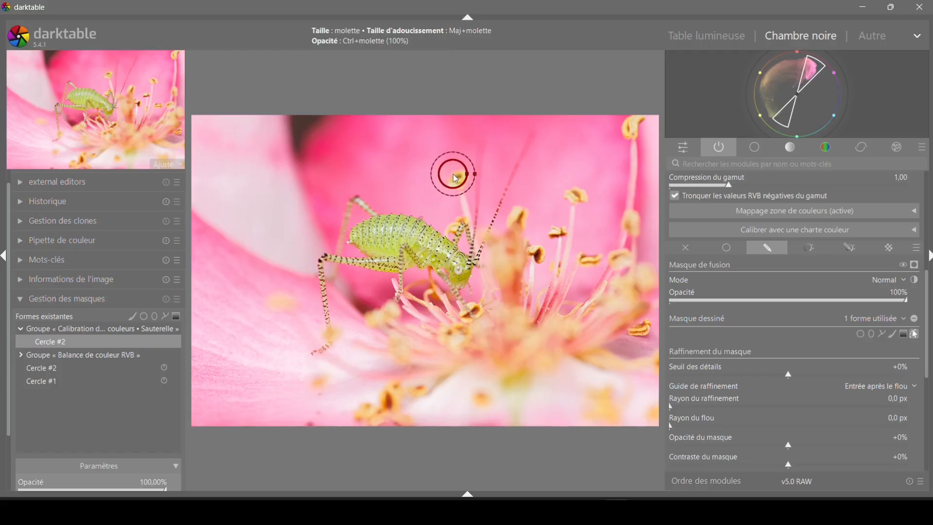
{"action": "scroll", "coordinate": [455, 179], "scroll_direction": "up", "scroll_amount": 3}
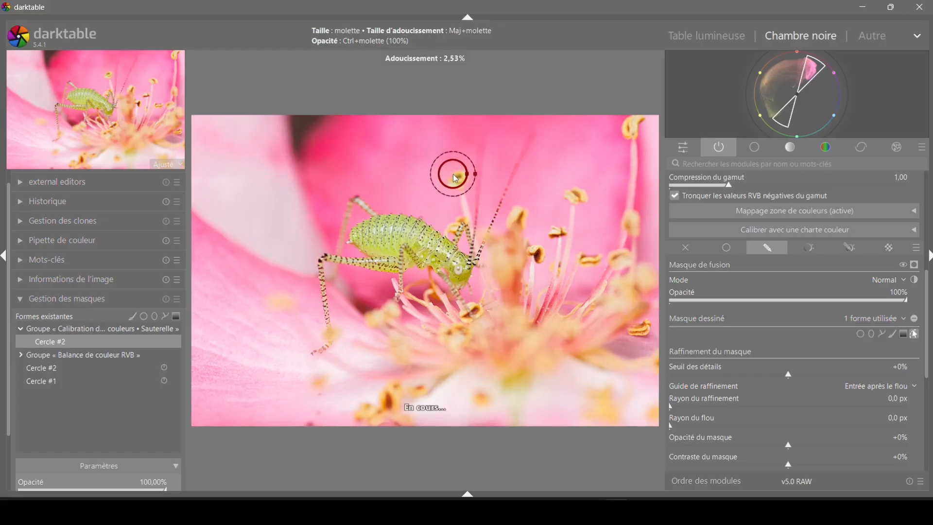
{"action": "scroll", "coordinate": [456, 179], "scroll_direction": "down", "scroll_amount": 3}
{"action": "scroll", "coordinate": [455, 178], "scroll_direction": "down", "scroll_amount": 5}
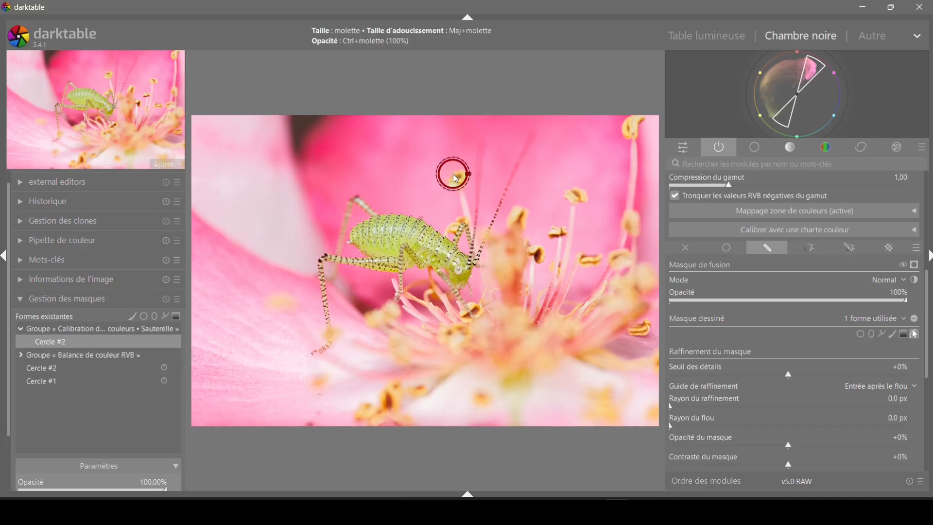
{"action": "scroll", "coordinate": [455, 178], "scroll_direction": "down", "scroll_amount": 1}
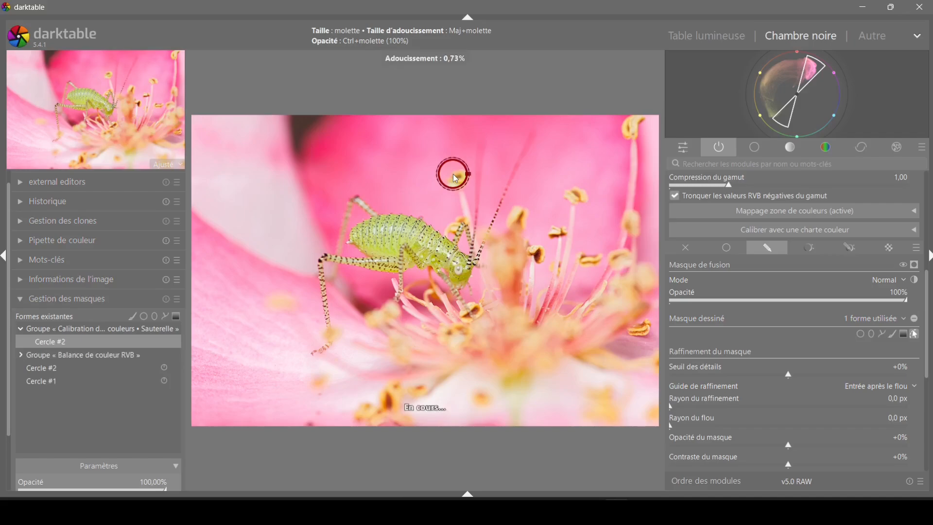
{"action": "scroll", "coordinate": [455, 179], "scroll_direction": "down", "scroll_amount": 1}
Widen the circle's softening with the mask displayed, and remove the circle from the Sauterelle instance
{"action": "left_click", "coordinate": [914, 265]}
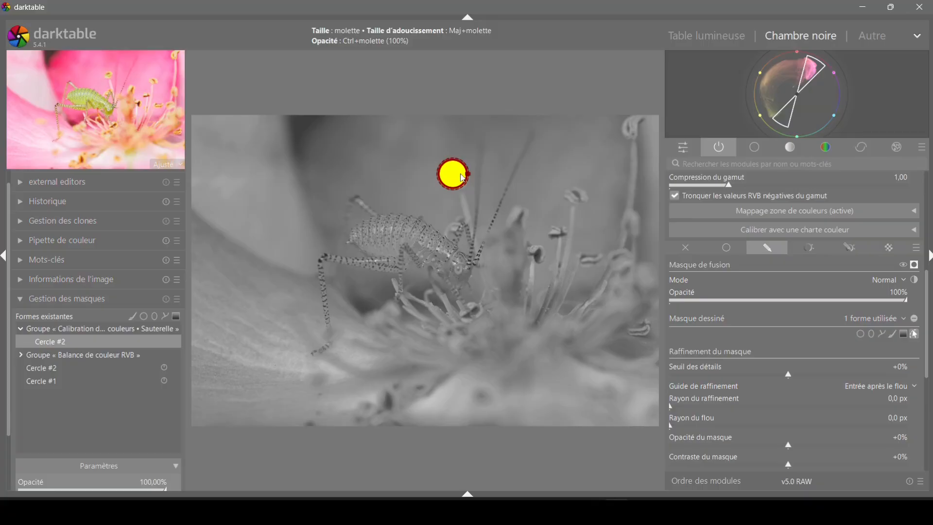
{"action": "left_click_drag", "start_coordinate": [475, 179], "coordinate": [487, 175]}
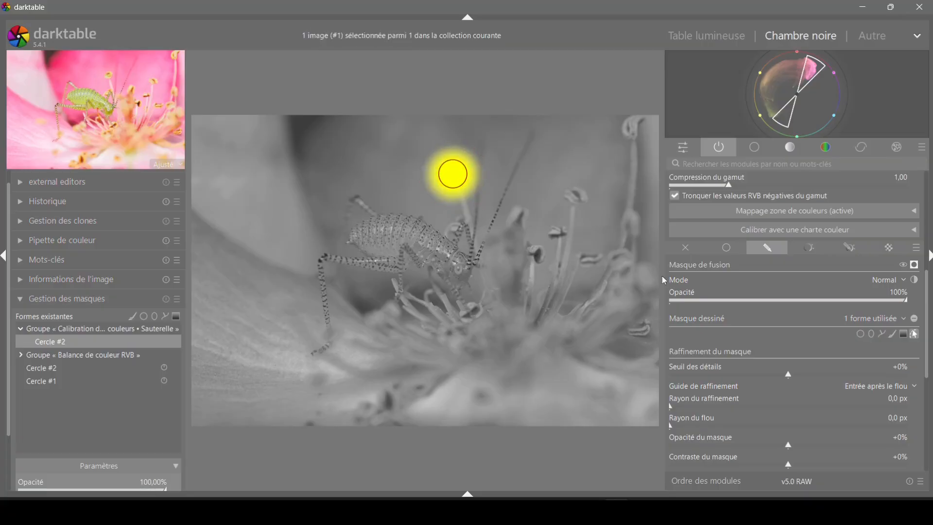
{"action": "right_click", "coordinate": [461, 173]}
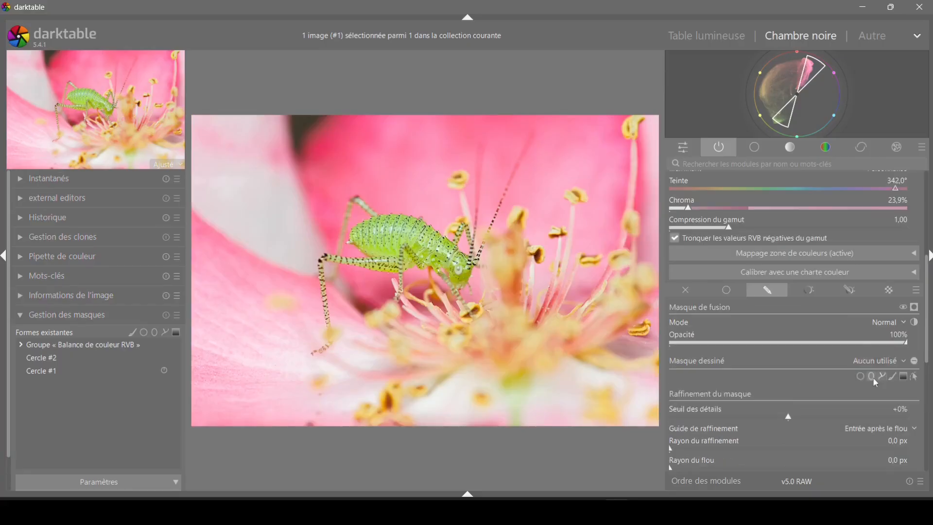
Place an ellipse mask of about 9.07% size over the middle of the insect's body and display the mask
{"action": "left_click", "coordinate": [875, 379]}
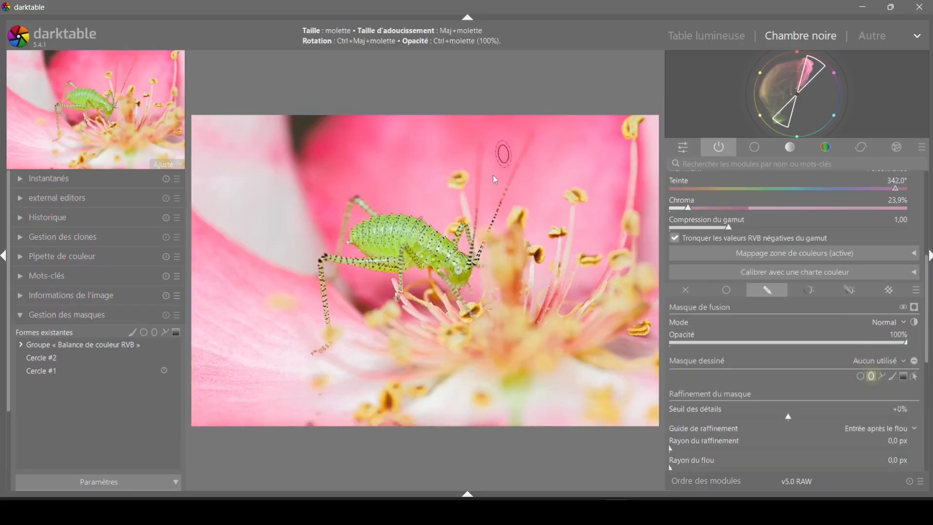
{"action": "left_click", "coordinate": [399, 242]}
{"action": "scroll", "coordinate": [399, 242], "scroll_direction": "up", "scroll_amount": 5}
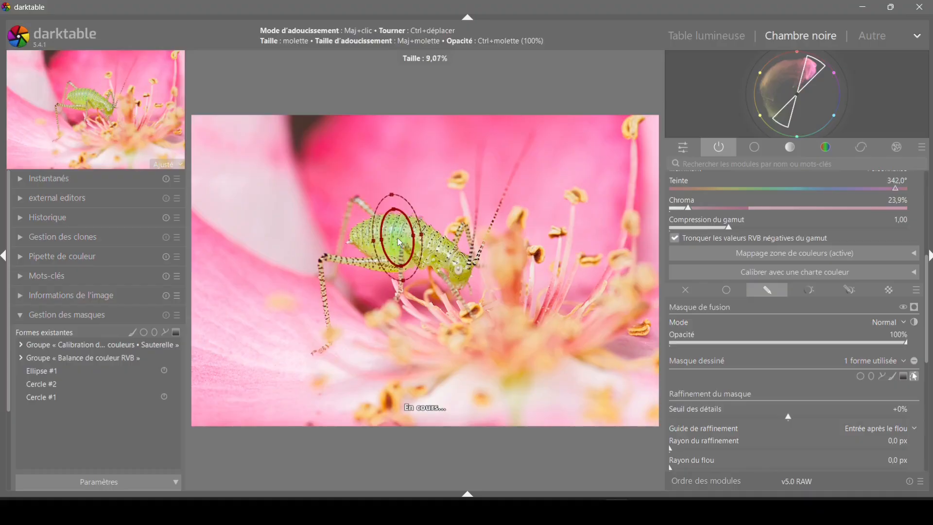
{"action": "left_click", "coordinate": [914, 307]}
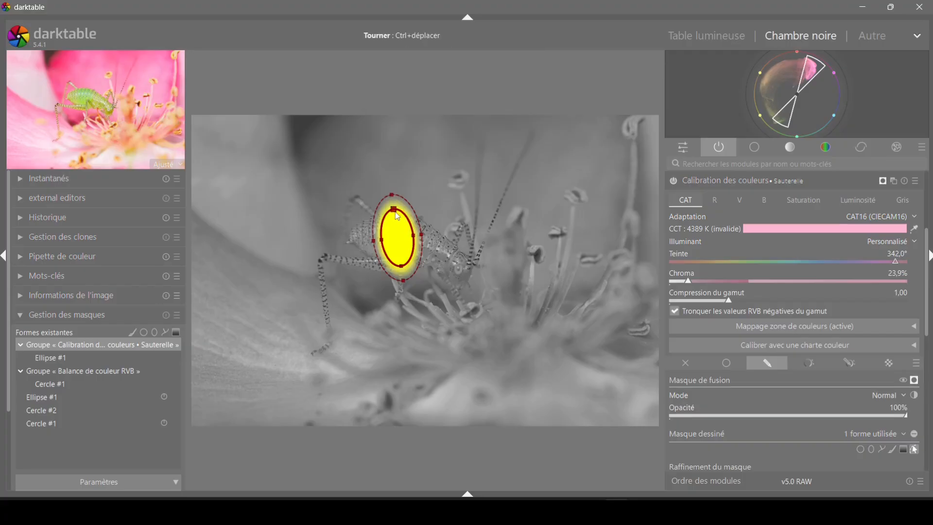
Stretch the ellipse mask into a wide oval over the insect's body, try a wider softening border, and rotate it to 37.60°
{"action": "mouse_move", "coordinate": [395, 212]}
{"action": "left_mouse_down"}
{"action": "mouse_move", "coordinate": [395, 226]}
{"action": "mouse_move", "coordinate": [386, 189]}
{"action": "mouse_move", "coordinate": [395, 211]}
{"action": "left_mouse_up"}
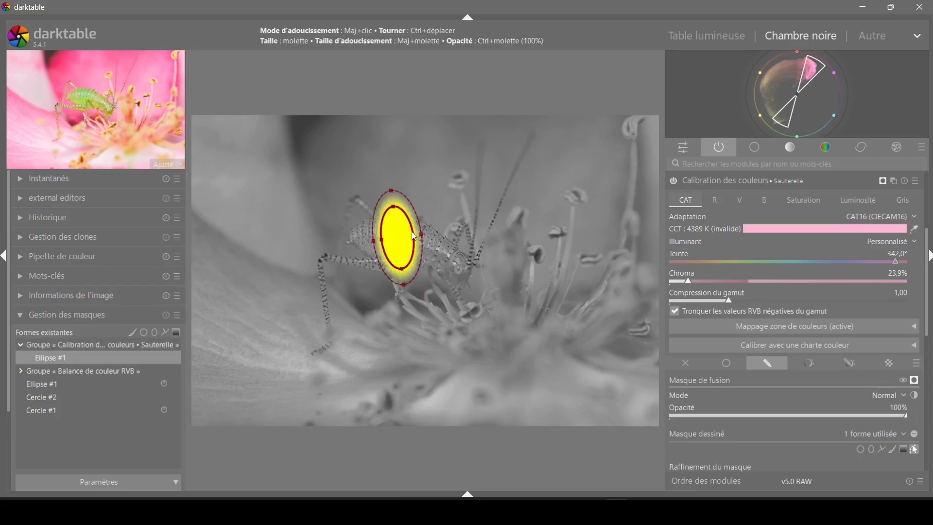
{"action": "left_click_drag", "start_coordinate": [414, 238], "coordinate": [450, 231]}
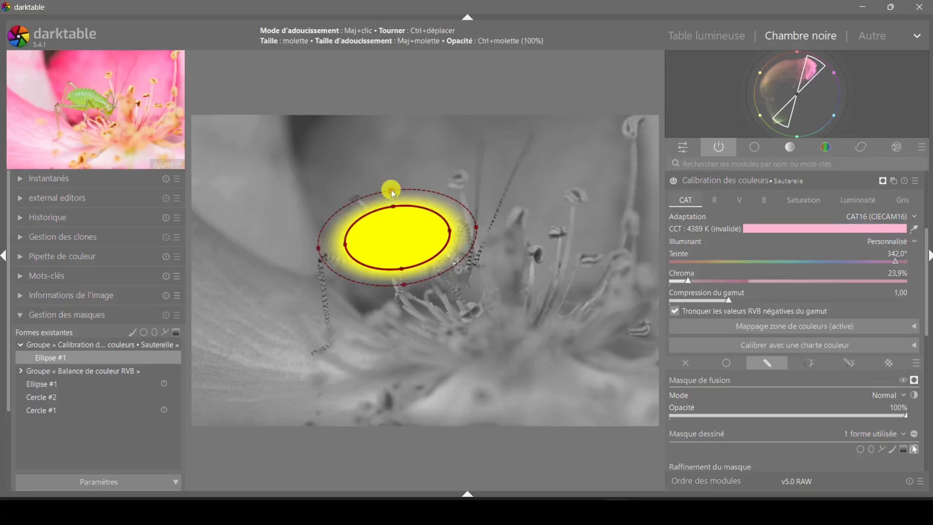
{"action": "mouse_move", "coordinate": [393, 192]}
{"action": "left_mouse_down"}
{"action": "mouse_move", "coordinate": [388, 163]}
{"action": "mouse_move", "coordinate": [390, 175]}
{"action": "left_mouse_up"}
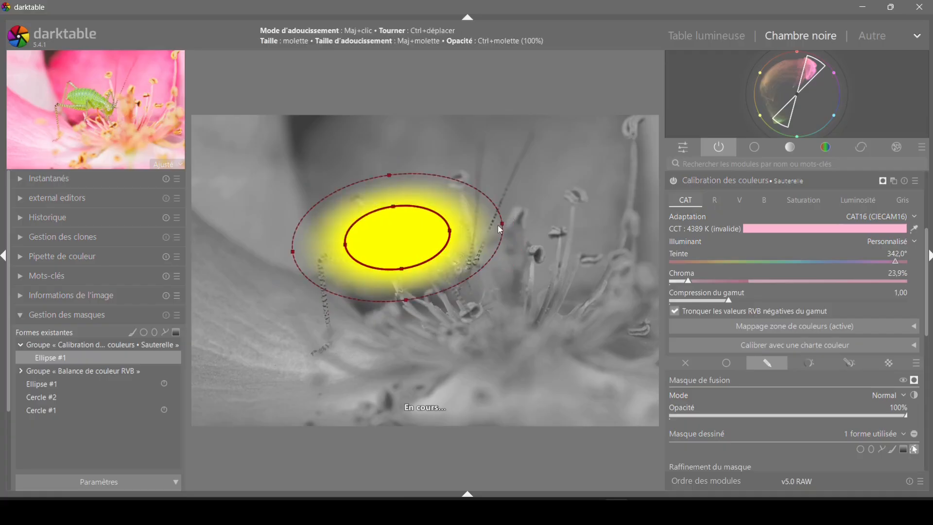
{"action": "left_click_drag", "start_coordinate": [475, 226], "coordinate": [476, 228]}
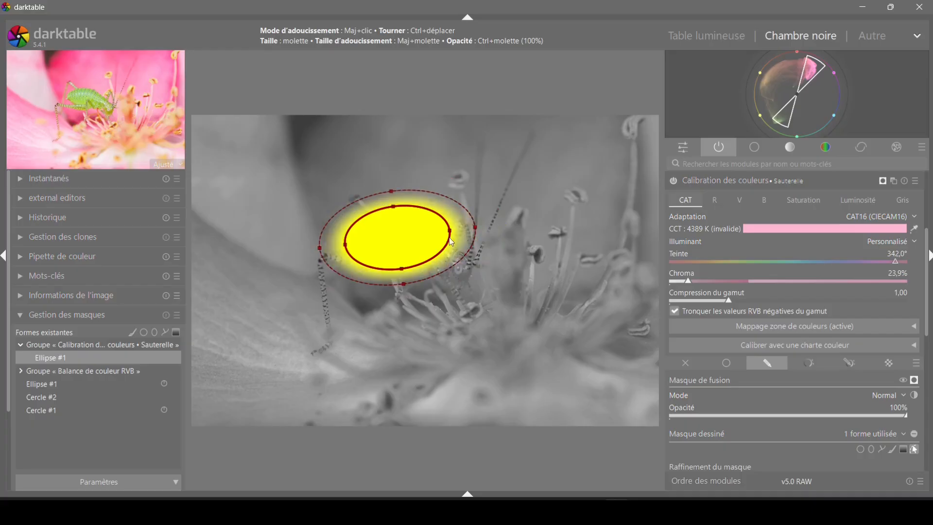
{"action": "left_click_drag", "start_coordinate": [452, 241], "coordinate": [439, 295]}
Set the ellipse's rotation to 100.33°, then vary its size and softening, ending at 7.13% size and 100% softening
{"action": "scroll", "coordinate": [74, 226], "scroll_direction": "down", "scroll_amount": 3}
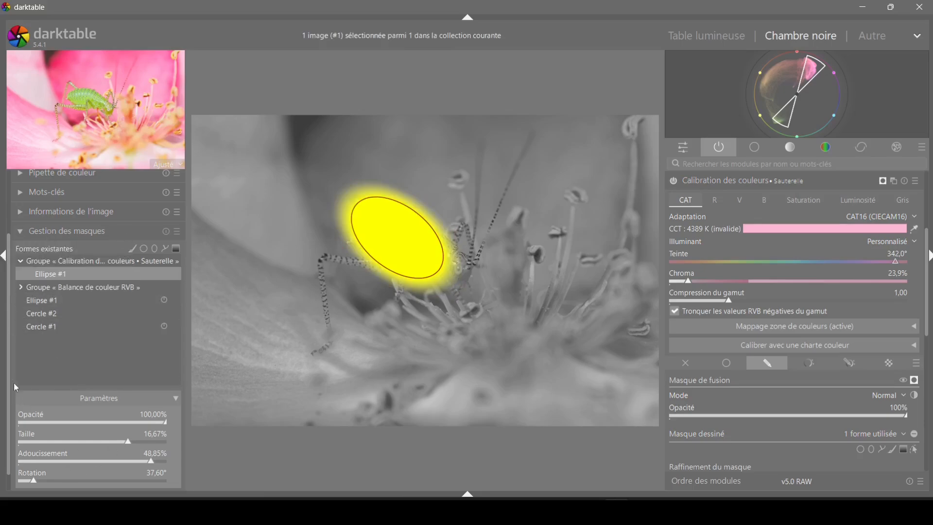
{"action": "left_click_drag", "start_coordinate": [8, 381], "coordinate": [9, 412]}
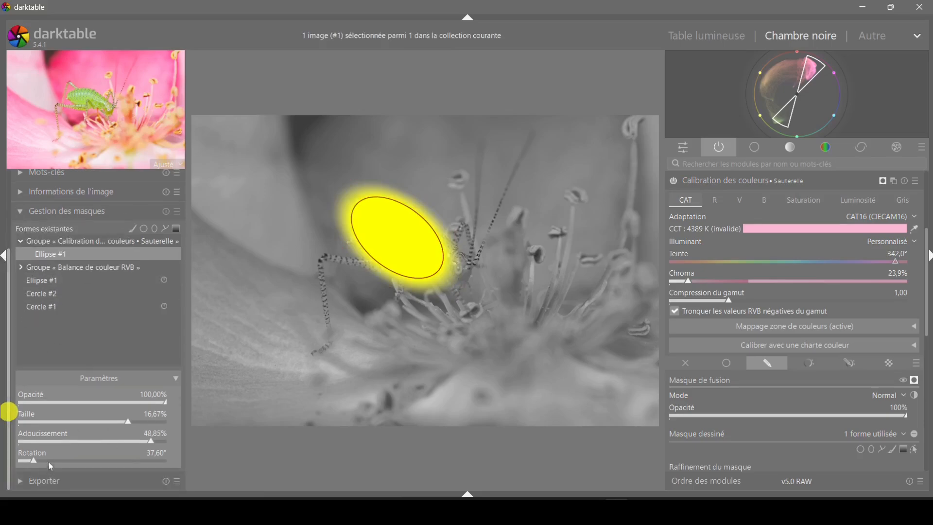
{"action": "left_click_drag", "start_coordinate": [35, 464], "coordinate": [59, 460]}
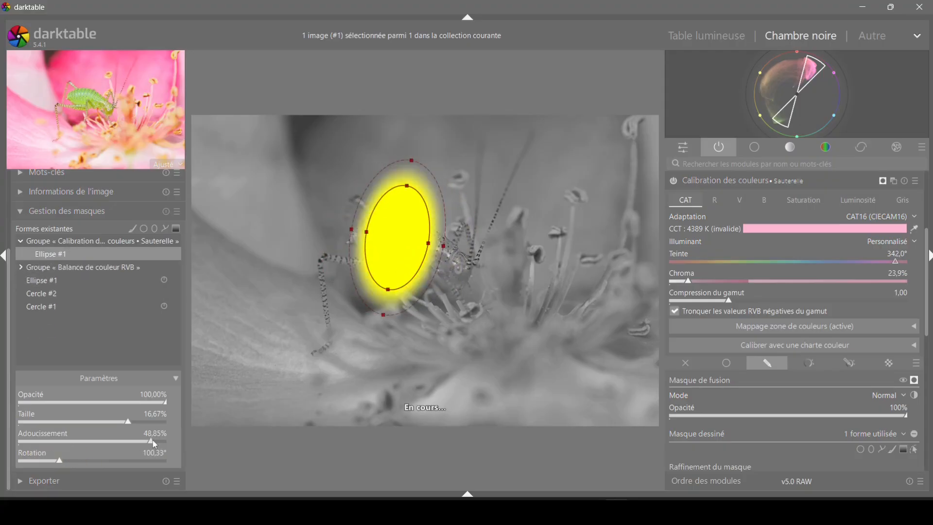
{"action": "mouse_move", "coordinate": [155, 444]}
{"action": "left_mouse_down"}
{"action": "mouse_move", "coordinate": [24, 442]}
{"action": "mouse_move", "coordinate": [87, 454]}
{"action": "mouse_move", "coordinate": [178, 446]}
{"action": "mouse_move", "coordinate": [5, 439]}
{"action": "mouse_move", "coordinate": [25, 447]}
{"action": "mouse_move", "coordinate": [182, 440]}
{"action": "mouse_move", "coordinate": [89, 441]}
{"action": "mouse_move", "coordinate": [94, 427]}
{"action": "mouse_move", "coordinate": [84, 428]}
{"action": "mouse_move", "coordinate": [147, 428]}
{"action": "left_mouse_up"}
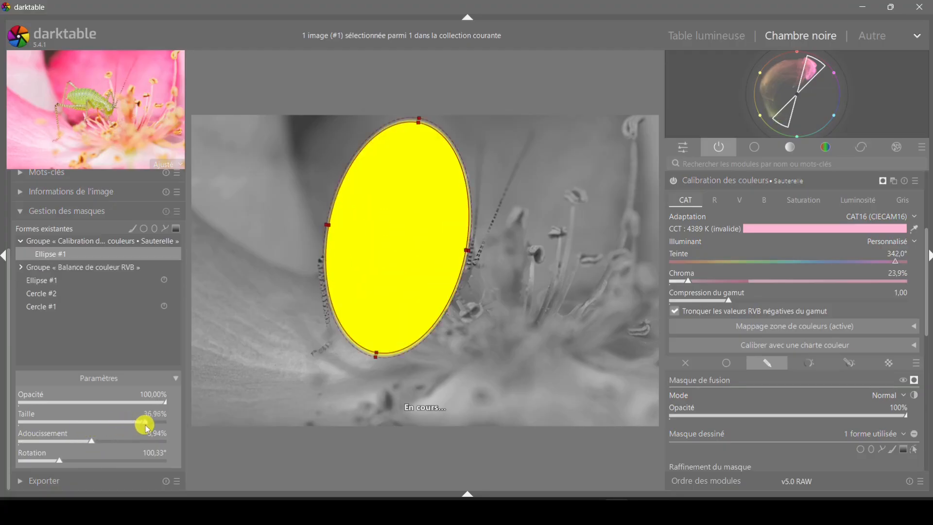
{"action": "left_click_drag", "start_coordinate": [92, 442], "coordinate": [159, 435]}
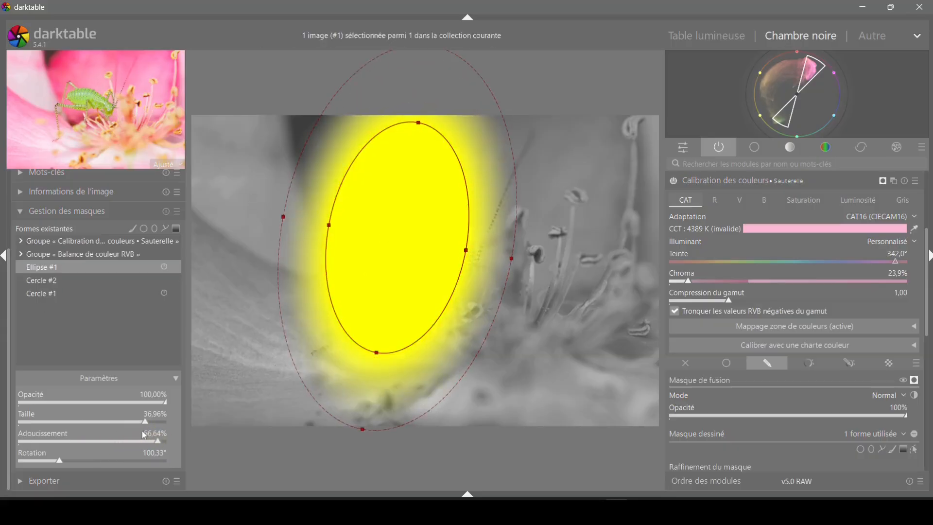
{"action": "left_click_drag", "start_coordinate": [145, 425], "coordinate": [168, 441]}
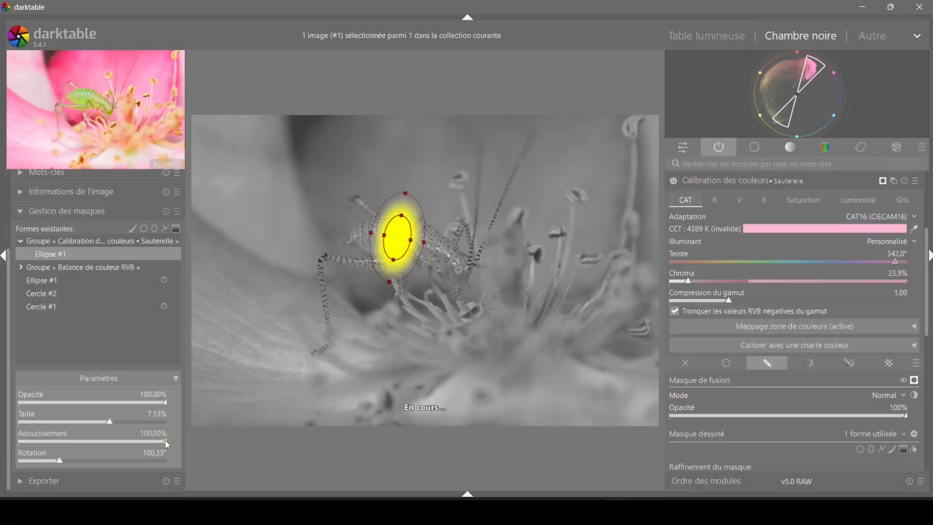
Try entering a softening value of 200 for the ellipse
{"action": "right_click", "coordinate": [165, 440]}
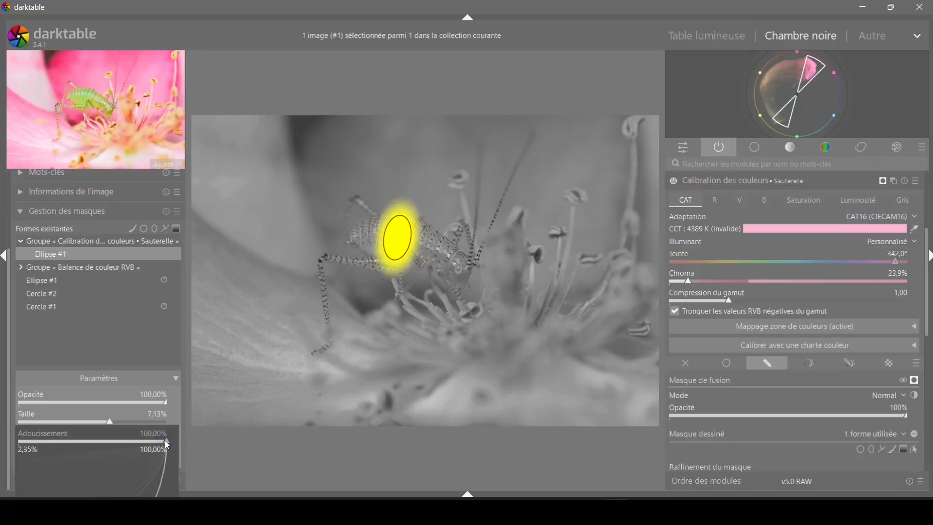
{"action": "type", "text": "200"}
{"action": "key", "text": "Return"}
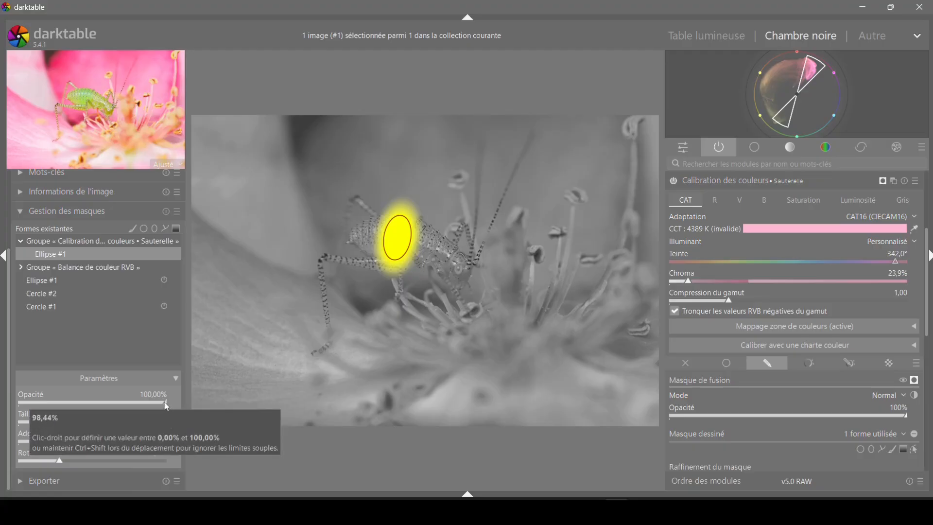
Try 41.44% opacity on the ellipse, restore it to 100%, and reduce the softening to 29.75%
{"action": "left_click_drag", "start_coordinate": [166, 407], "coordinate": [77, 402]}
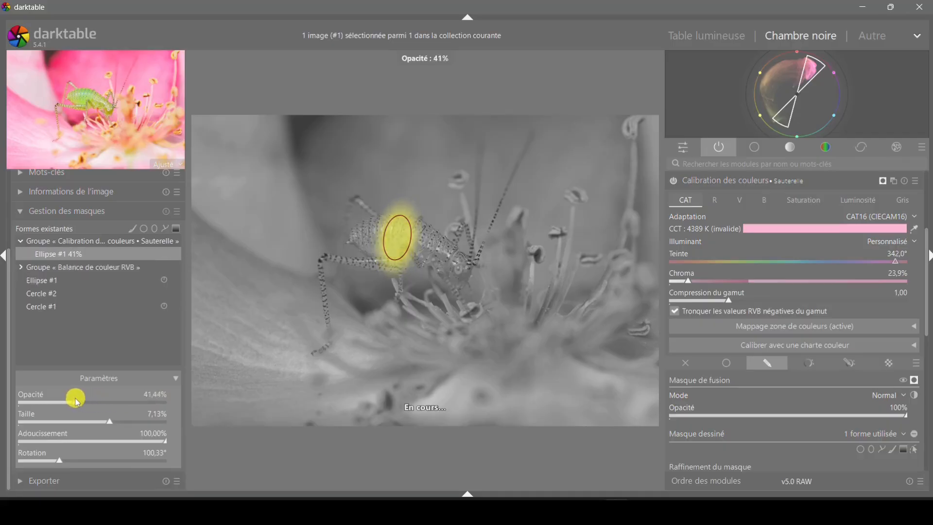
{"action": "mouse_move", "coordinate": [375, 217]}
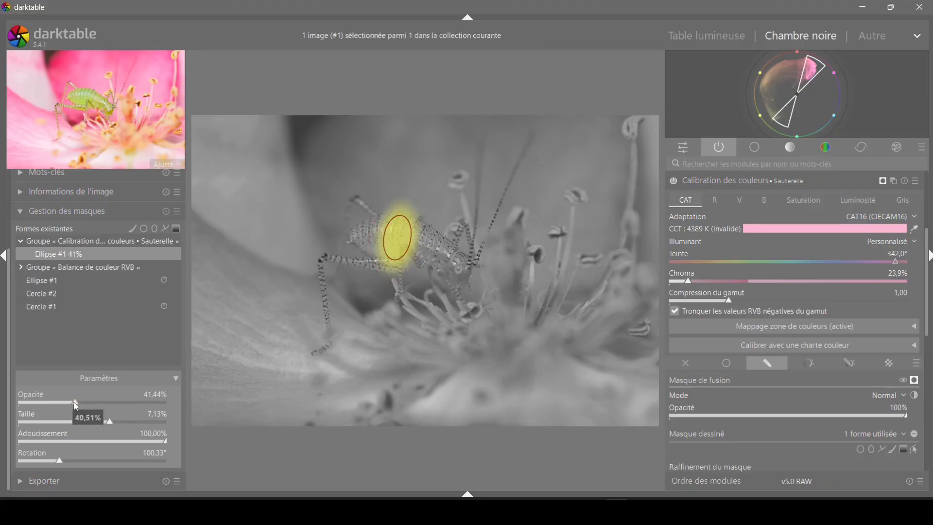
{"action": "left_click_drag", "start_coordinate": [73, 403], "coordinate": [179, 403]}
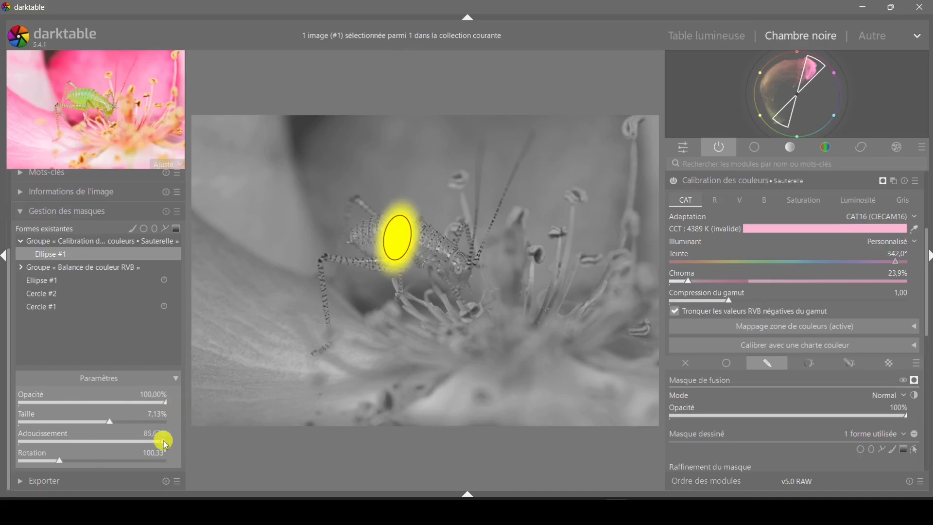
{"action": "left_click_drag", "start_coordinate": [163, 440], "coordinate": [141, 442]}
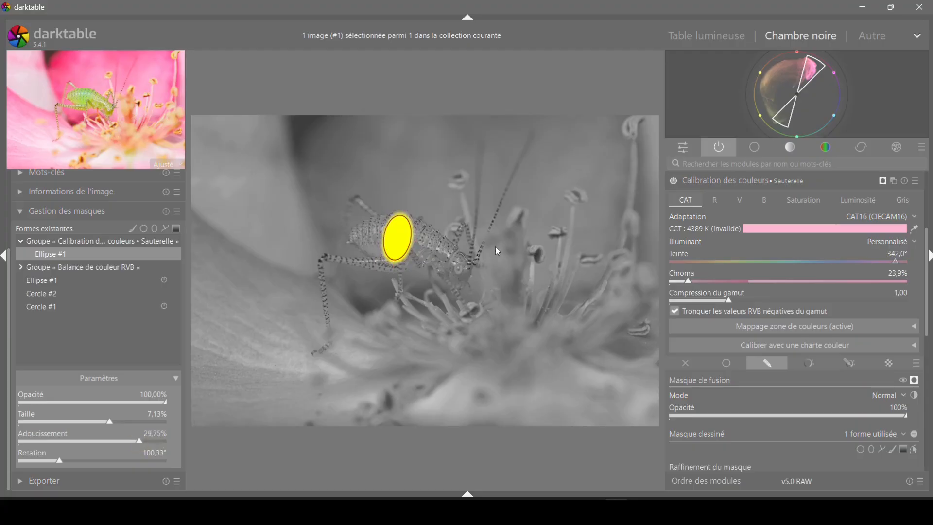
Remove the ellipse from the Sauterelle instance and place a new ellipse mask over the insect's abdomen
{"action": "right_click", "coordinate": [402, 237]}
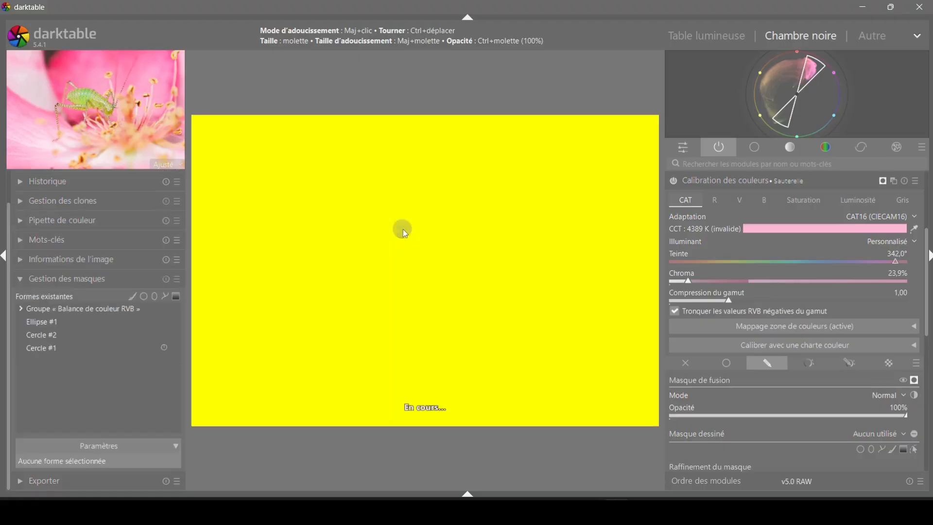
{"action": "left_click", "coordinate": [872, 449]}
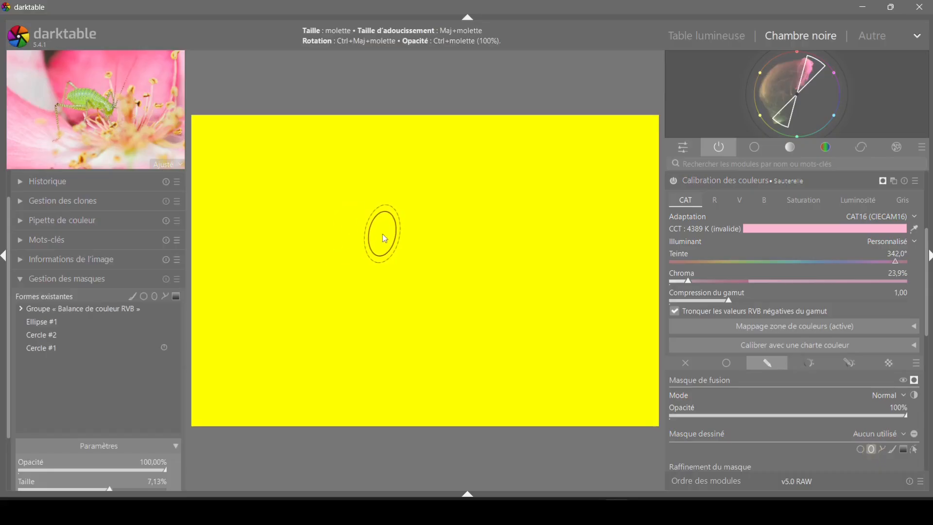
{"action": "left_click", "coordinate": [384, 238]}
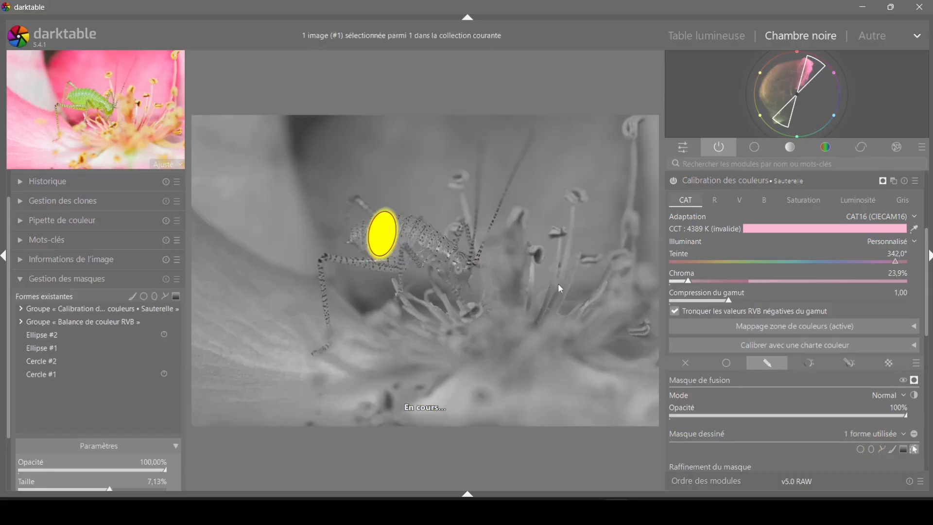
Add a second ellipse beyond the insect's head, widen it to about 9.69% size, and broaden its softening
{"action": "left_click", "coordinate": [872, 449]}
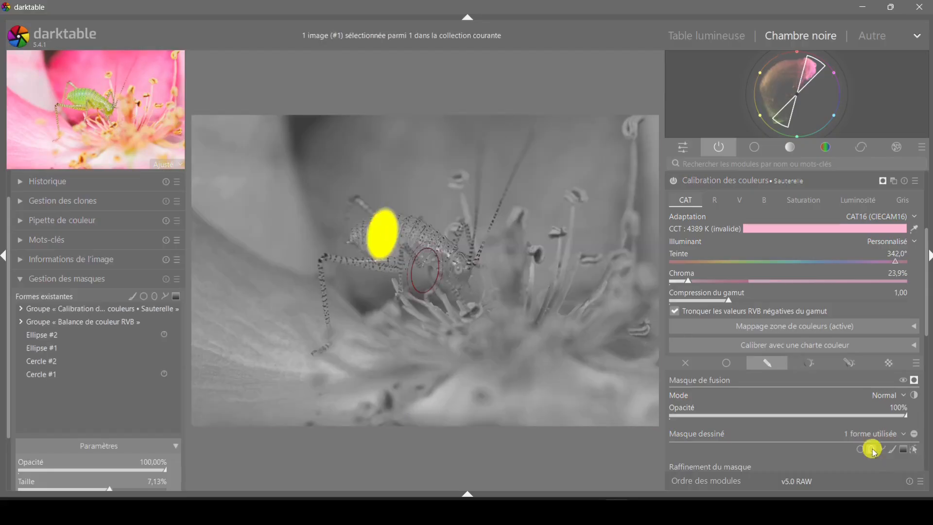
{"action": "left_click", "coordinate": [505, 229]}
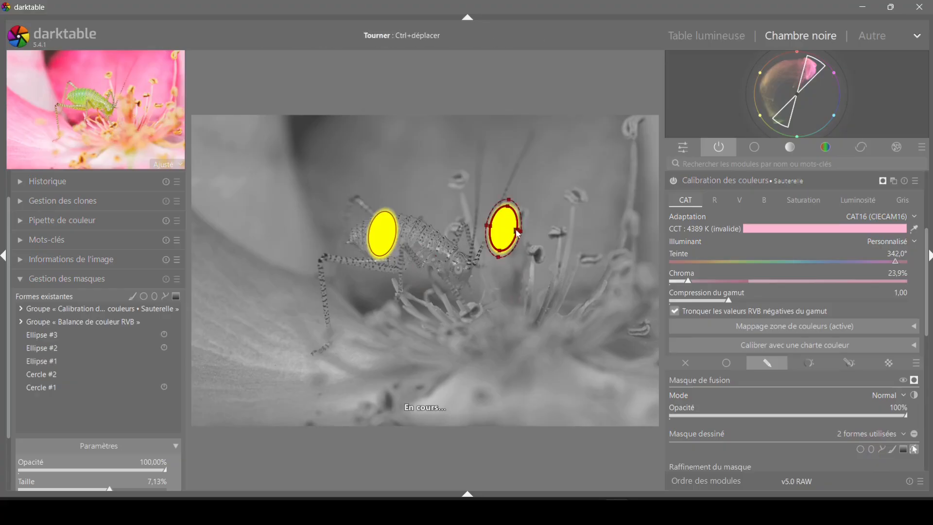
{"action": "left_click_drag", "start_coordinate": [520, 231], "coordinate": [536, 236]}
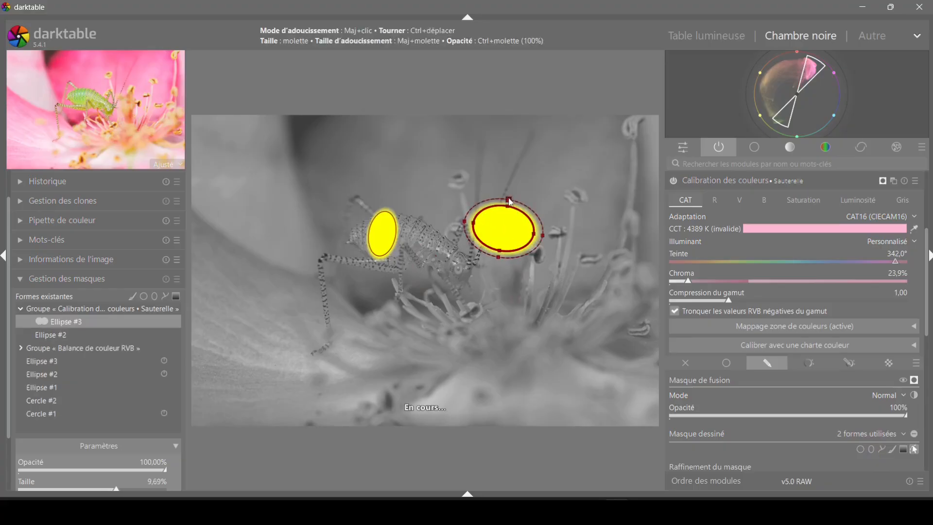
{"action": "left_click_drag", "start_coordinate": [511, 202], "coordinate": [510, 184]}
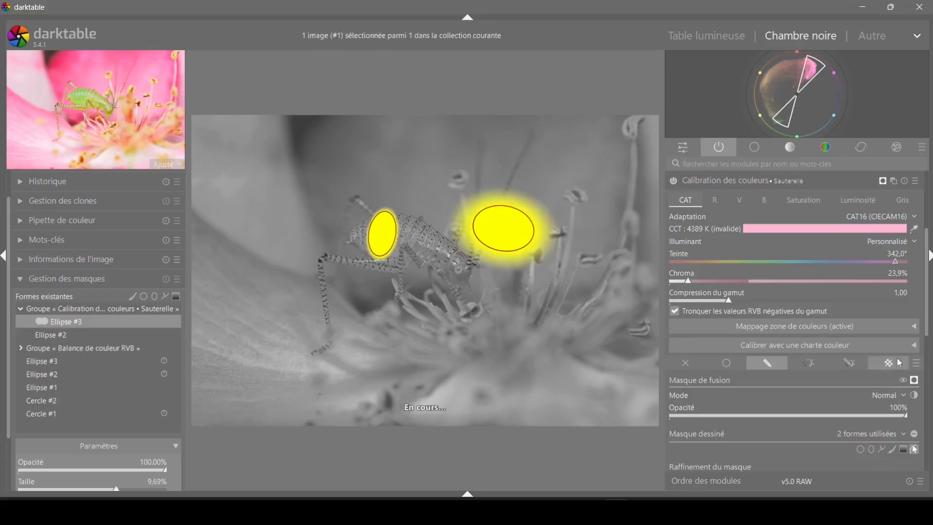
Add a third ellipse below the insect, and remove all three ellipses from the Sauterelle instance
{"action": "left_click", "coordinate": [872, 450]}
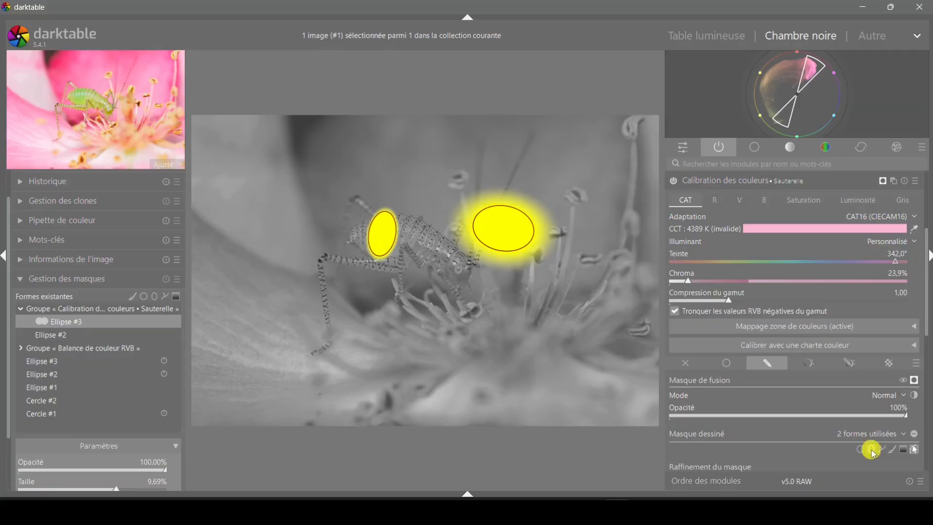
{"action": "left_click", "coordinate": [413, 337]}
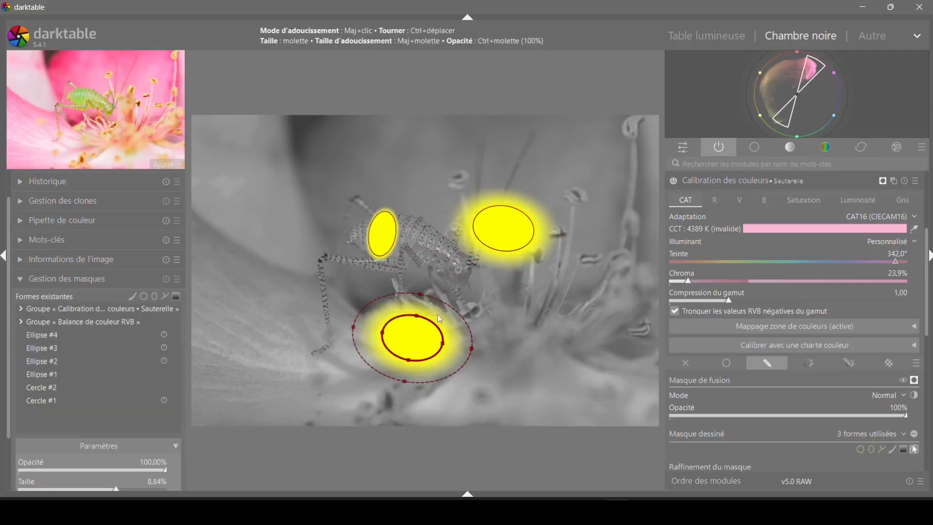
{"action": "right_click", "coordinate": [416, 336]}
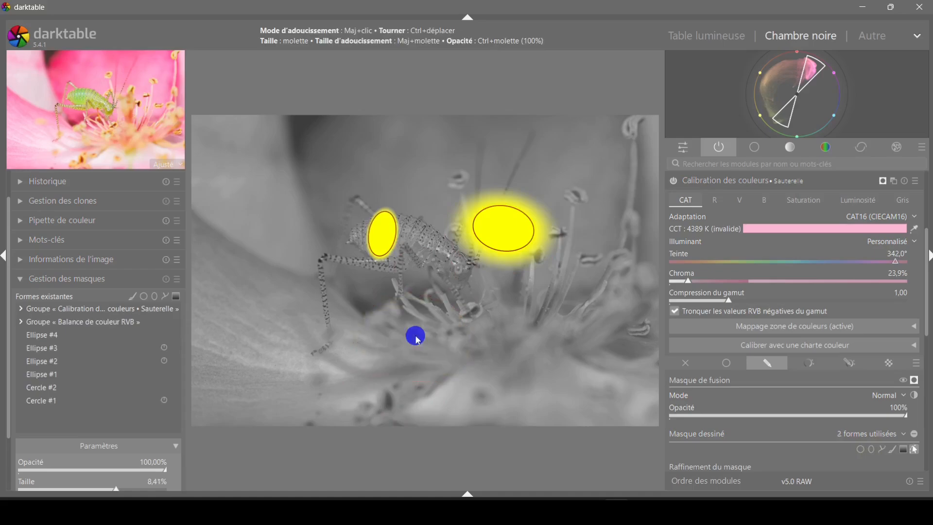
{"action": "right_click", "coordinate": [504, 226]}
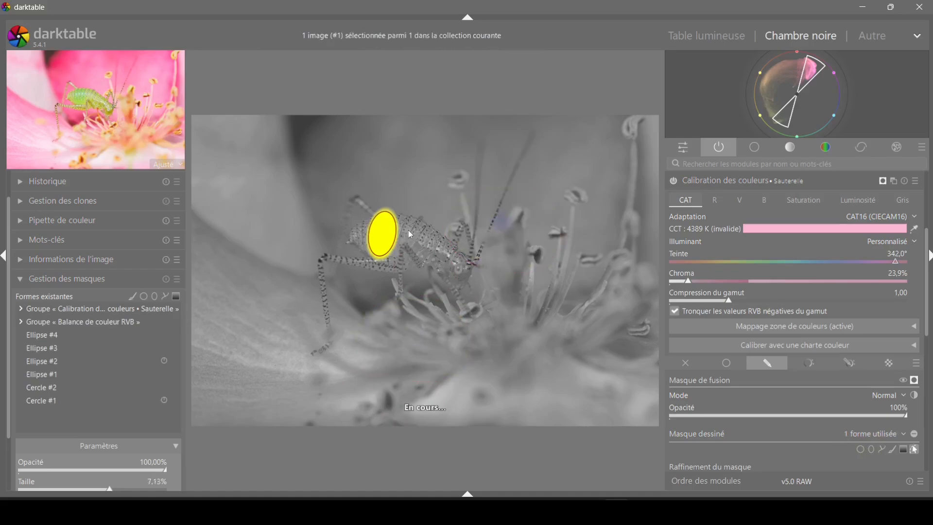
{"action": "right_click", "coordinate": [388, 233]}
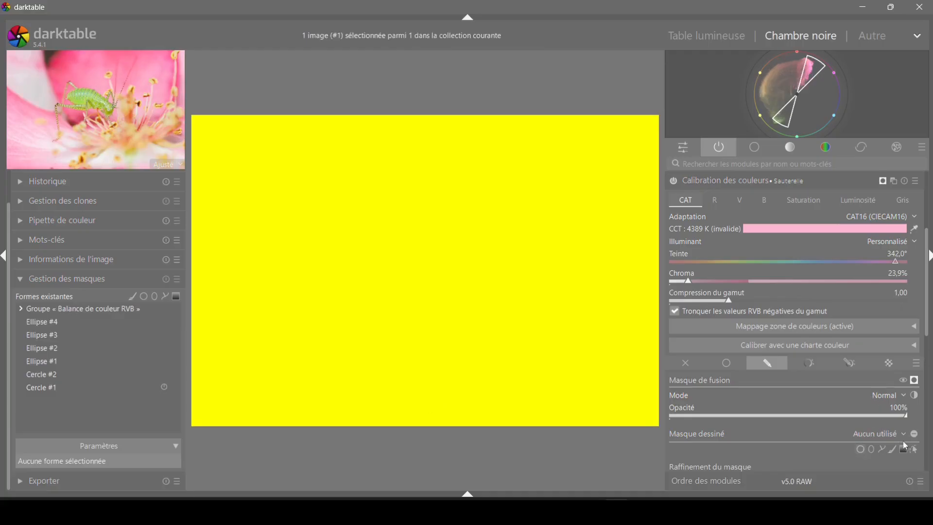
Place eight circle masks in succession across the insect and the flower in the Sauterelle instance
{"action": "left_click", "coordinate": [864, 456]}
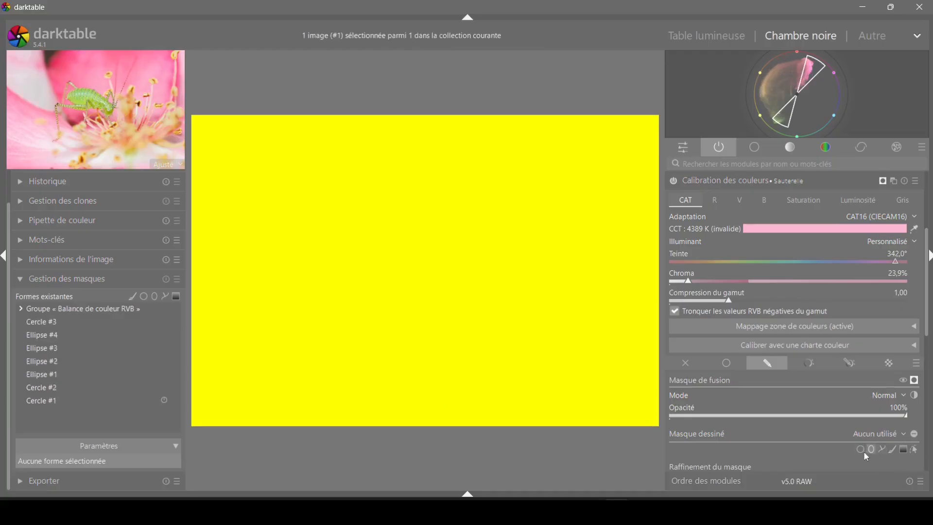
{"action": "left_click", "coordinate": [861, 449]}
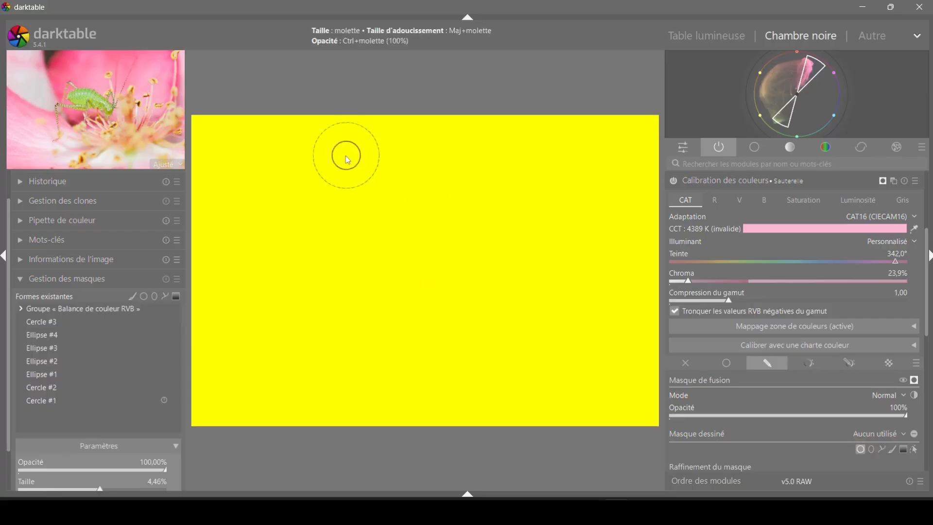
{"action": "left_click", "coordinate": [352, 226]}
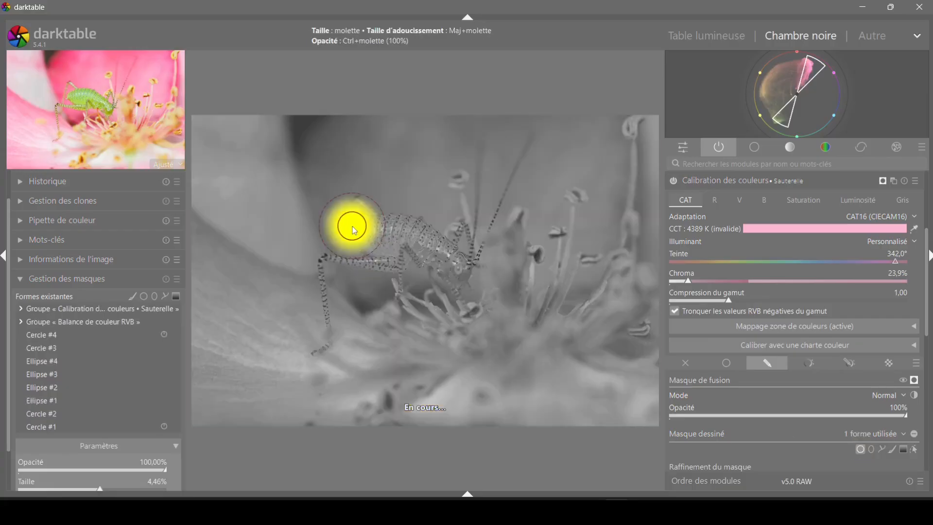
{"action": "left_click", "coordinate": [457, 235], "text": "ctrl"}
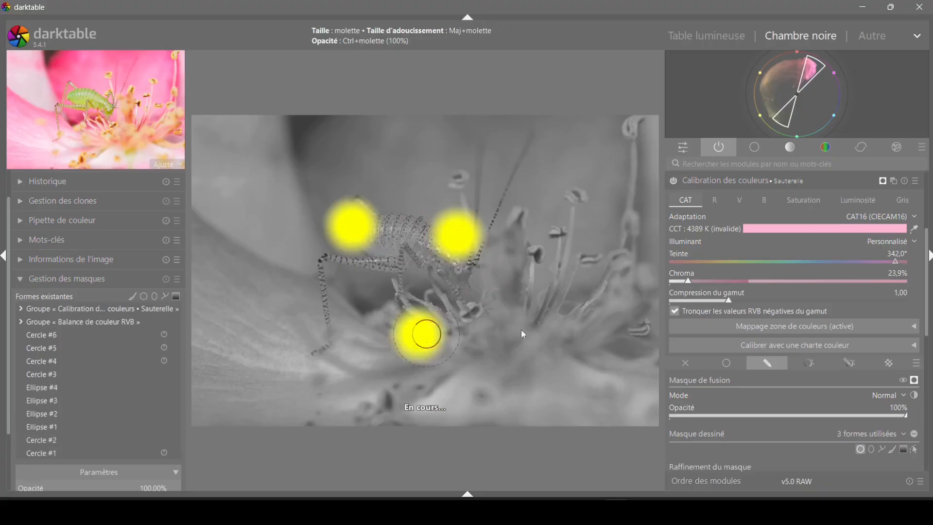
{"action": "left_click", "coordinate": [556, 279], "text": "ctrl"}
{"action": "left_click", "coordinate": [513, 163], "text": "ctrl"}
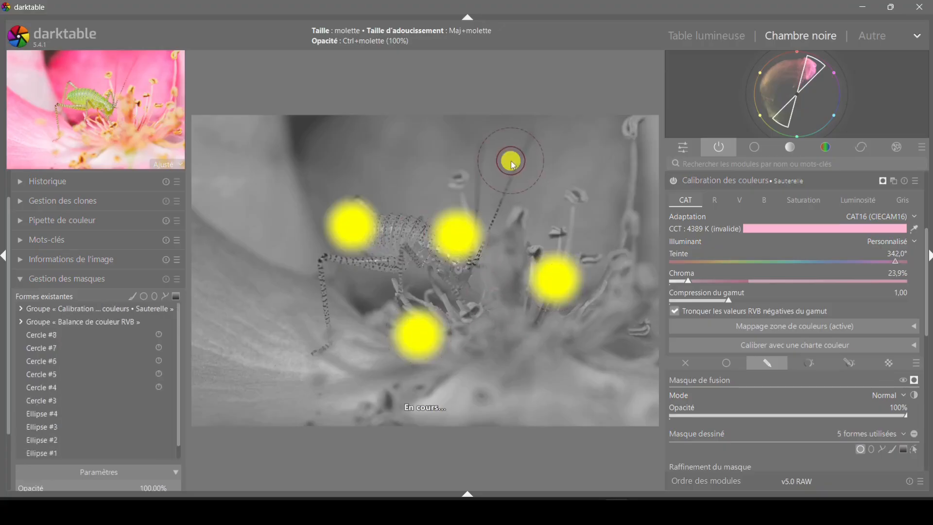
{"action": "left_click", "coordinate": [414, 163], "text": "ctrl"}
{"action": "left_click", "coordinate": [291, 174], "text": "ctrl"}
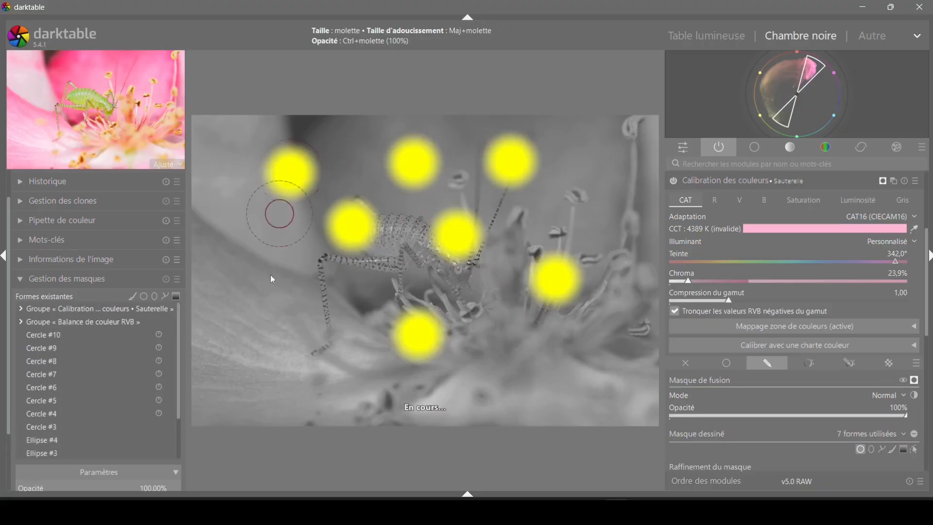
{"action": "left_click", "coordinate": [281, 325], "text": "ctrl"}
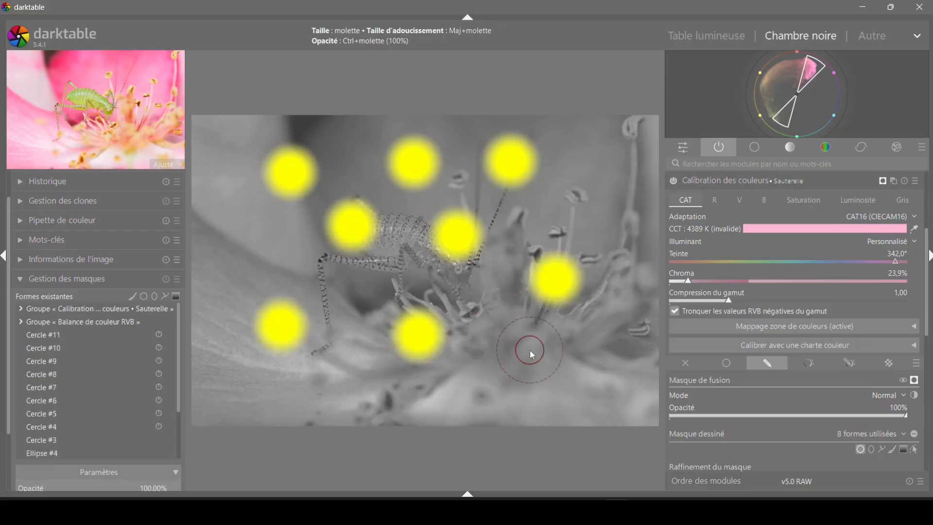
Add two smaller circles below the insect and on the stamens, and two with narrower softening beyond its antennae
{"action": "scroll", "coordinate": [352, 296], "scroll_direction": "down", "scroll_amount": 2}
{"action": "scroll", "coordinate": [352, 296], "scroll_direction": "down", "scroll_amount": 2}
{"action": "left_click", "coordinate": [391, 273]}
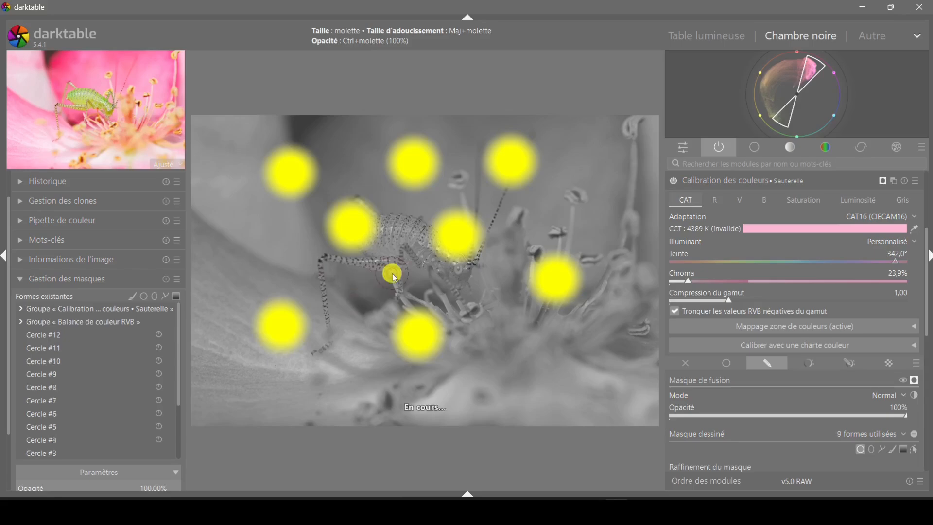
{"action": "left_click", "coordinate": [507, 322]}
{"action": "left_click", "coordinate": [577, 161]}
{"action": "left_click", "coordinate": [577, 215]}
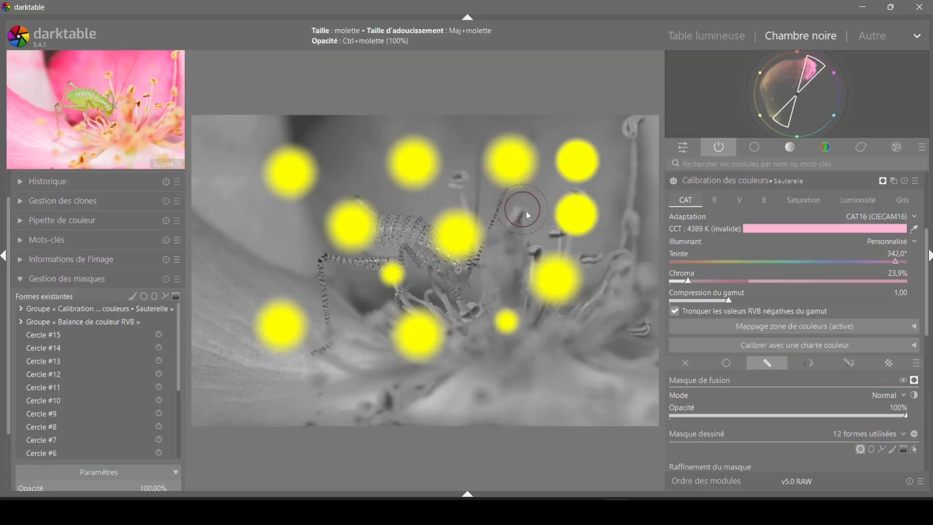
Remove the lower of the two circles beyond the antennae, and clear all remaining circles from the Sauterelle instance
{"action": "left_click_drag", "start_coordinate": [577, 222], "coordinate": [576, 218]}
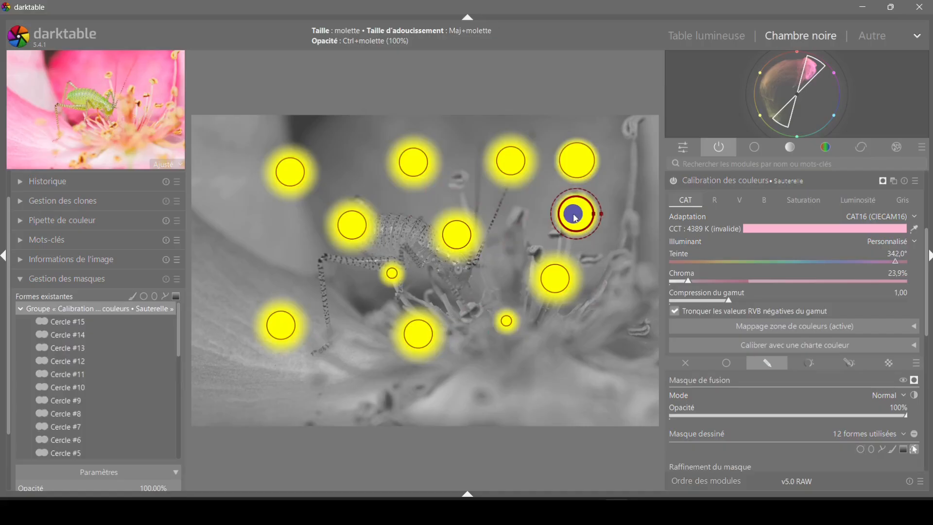
{"action": "right_click", "coordinate": [575, 215]}
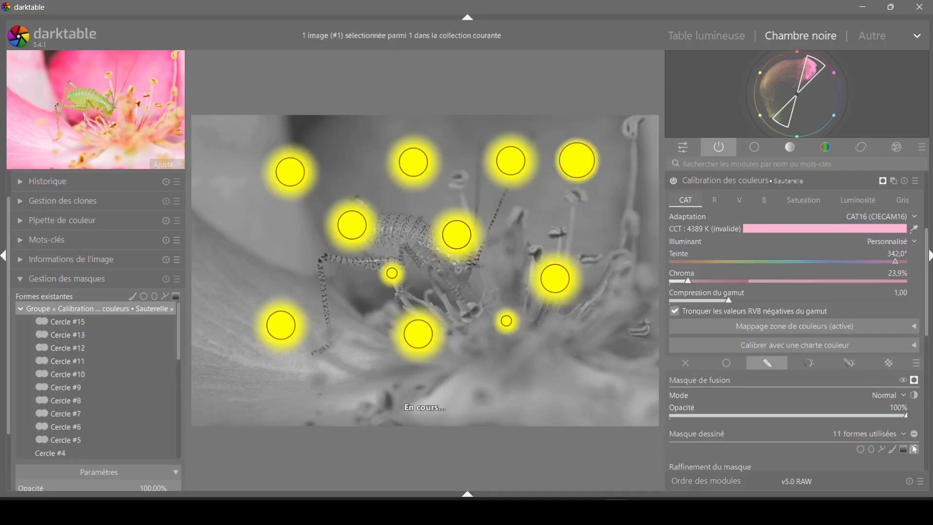
{"action": "left_click", "coordinate": [914, 449]}
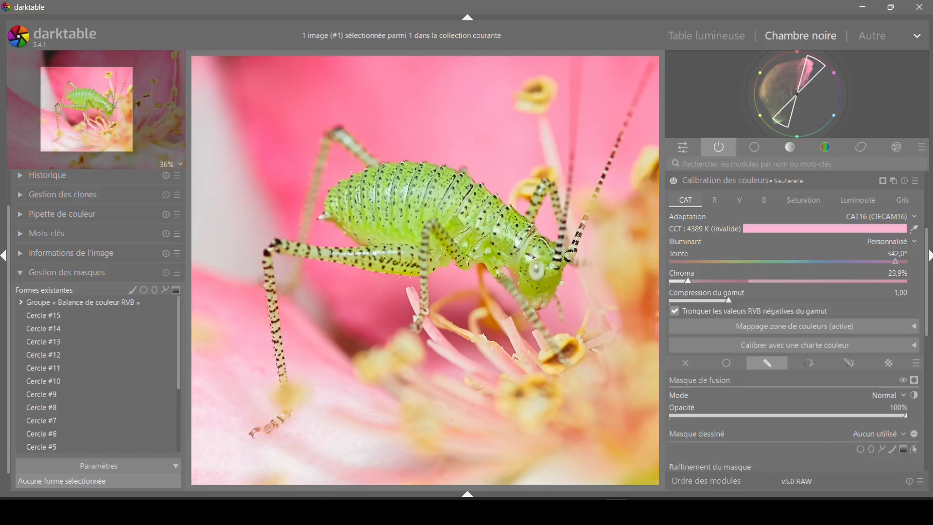
Start a gradient mask across the insect's body, try 34.50% curvature, and bend it the opposite way to -45.50%
{"action": "left_click", "coordinate": [905, 452]}
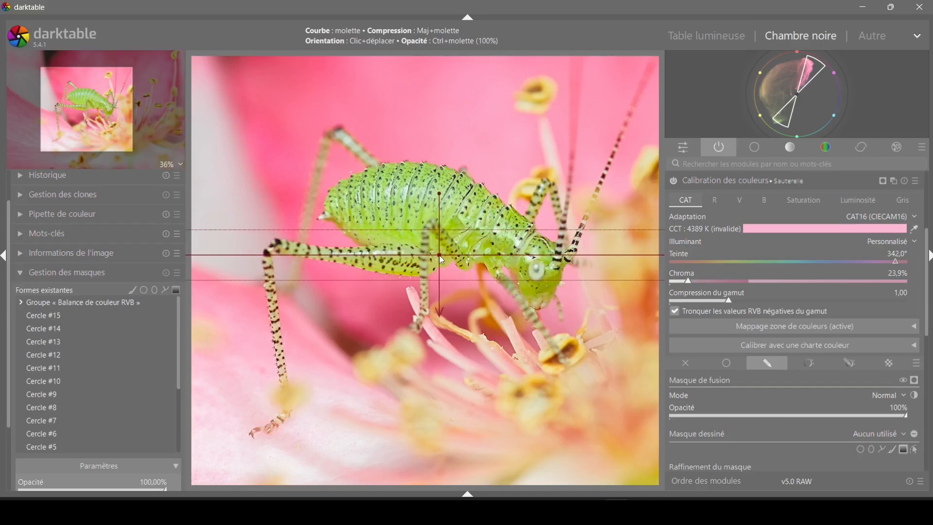
{"action": "scroll", "coordinate": [442, 260], "scroll_direction": "up", "scroll_amount": 1}
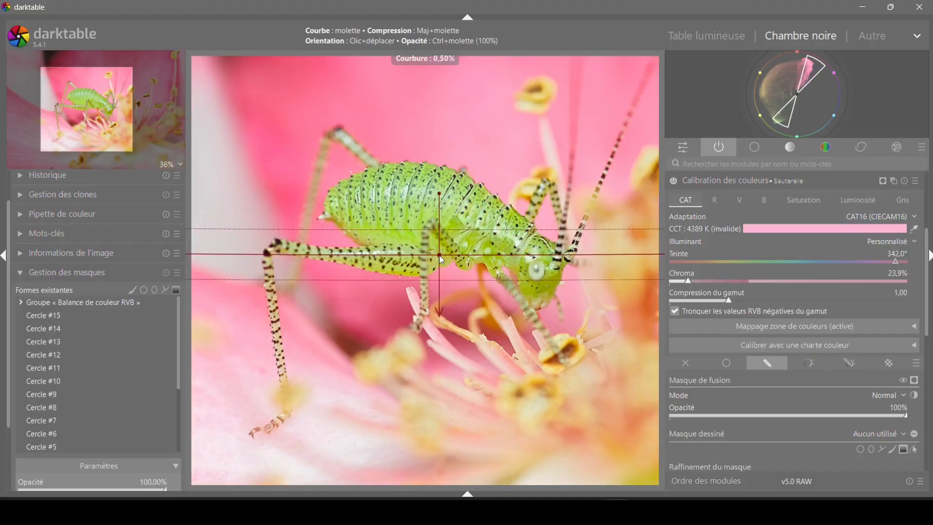
{"action": "scroll", "coordinate": [442, 260], "scroll_direction": "up", "scroll_amount": 20}
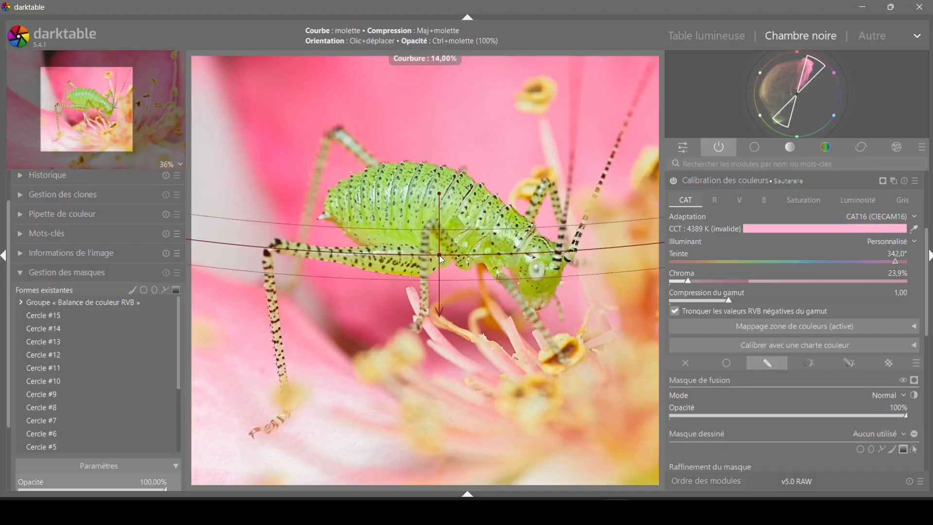
{"action": "scroll", "coordinate": [442, 260], "scroll_direction": "up", "scroll_amount": 15}
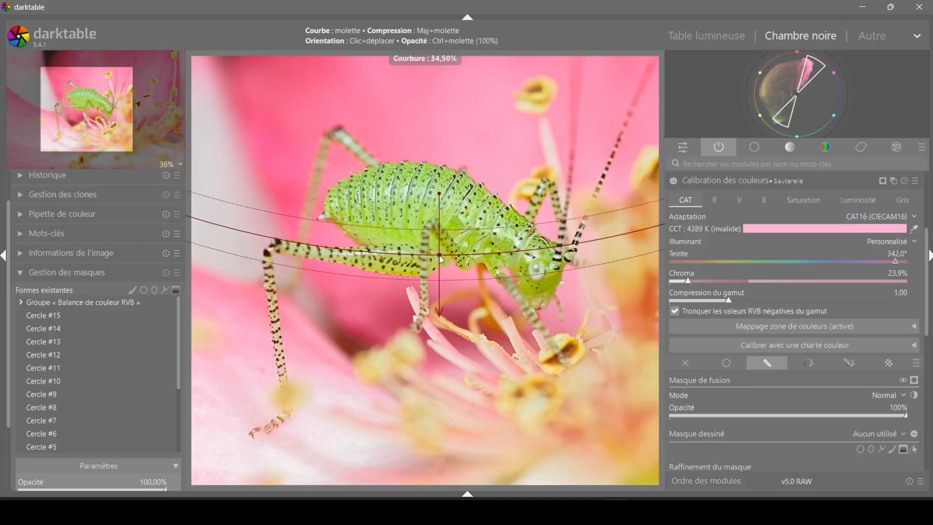
{"action": "scroll", "coordinate": [442, 260], "scroll_direction": "down", "scroll_amount": 20}
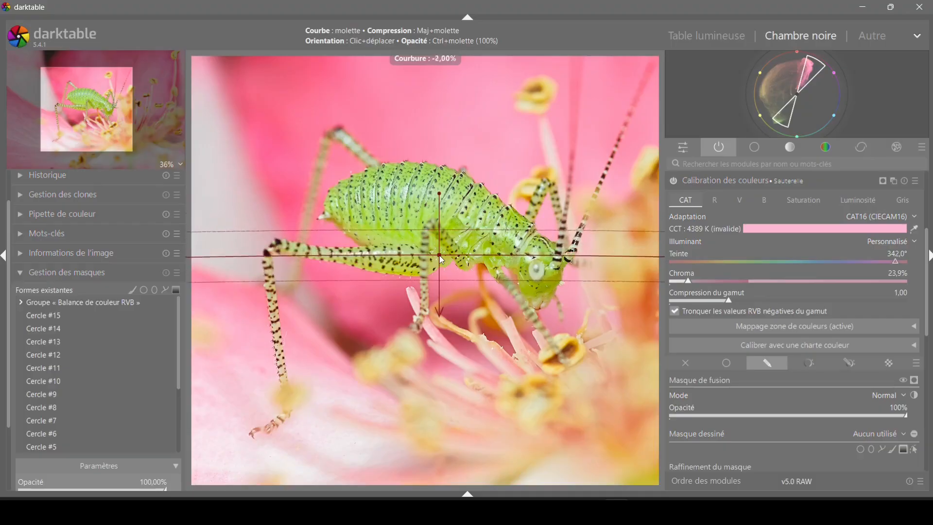
{"action": "scroll", "coordinate": [440, 257], "scroll_direction": "down", "scroll_amount": 20}
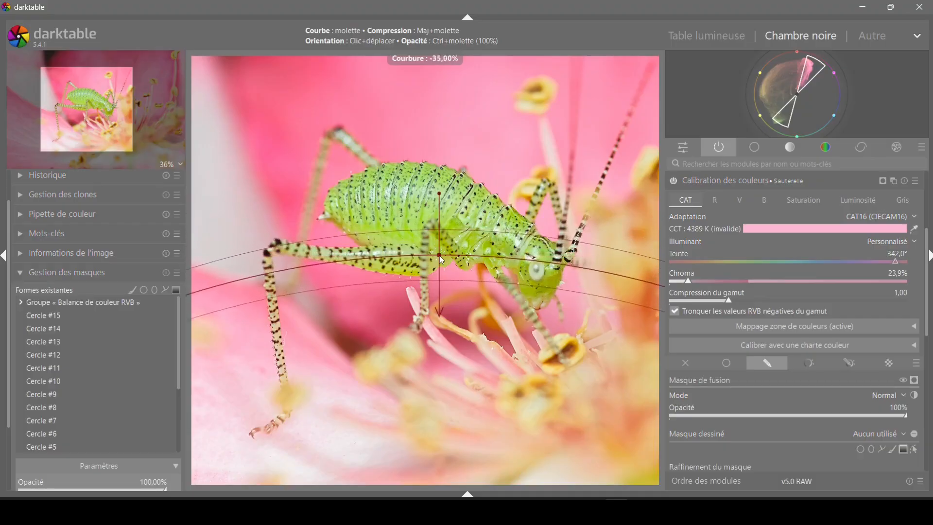
{"action": "scroll", "coordinate": [439, 257], "scroll_direction": "down", "scroll_amount": 3}
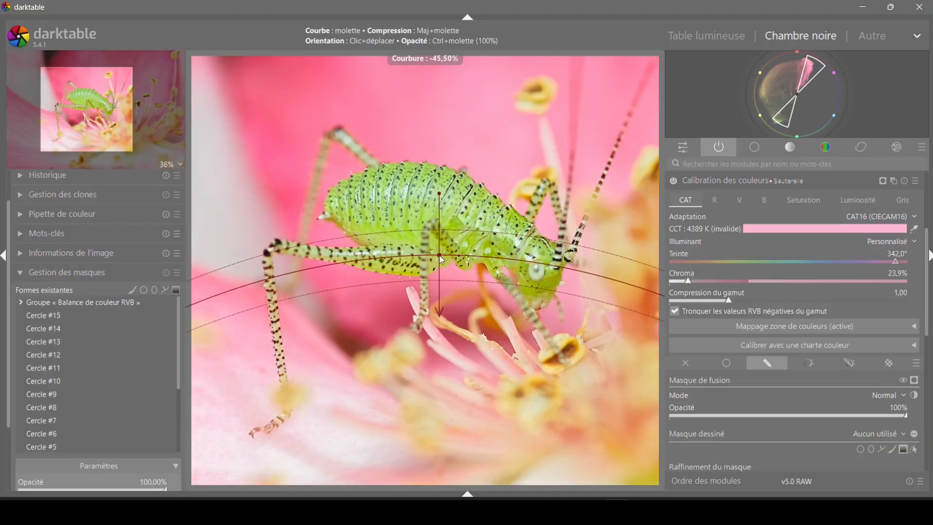
Tighten the gradient's compression and place it across the insect's body
{"action": "scroll", "coordinate": [440, 255], "scroll_direction": "down", "scroll_amount": 10, "text": "shift"}
{"action": "scroll", "coordinate": [440, 257], "scroll_direction": "up", "scroll_amount": 4, "text": "shift"}
{"action": "scroll", "coordinate": [440, 256], "scroll_direction": "down", "scroll_amount": 5, "text": "shift"}
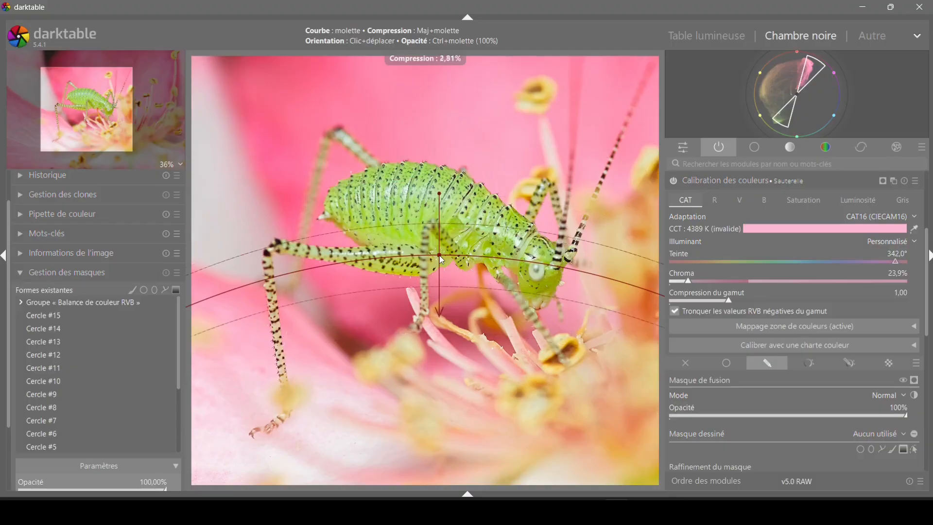
{"action": "scroll", "coordinate": [441, 259], "scroll_direction": "down", "scroll_amount": 2, "text": "shift"}
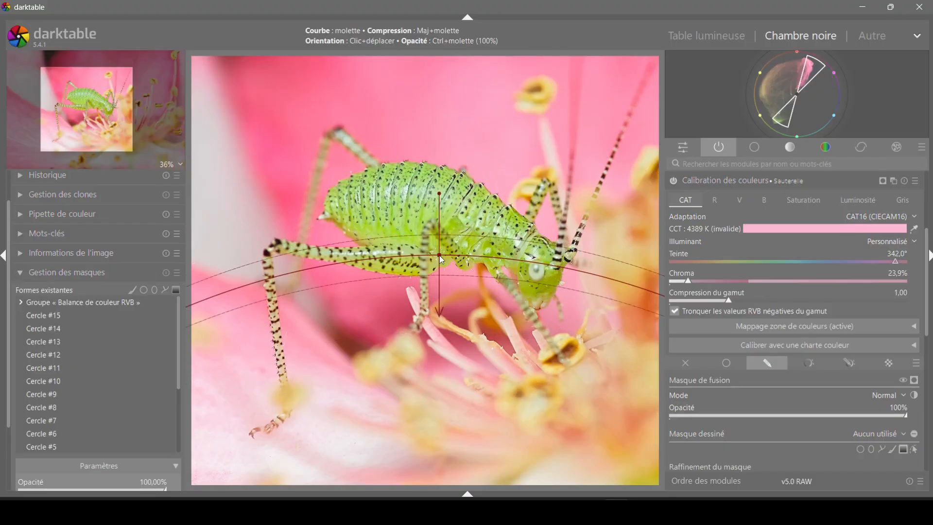
{"action": "left_click", "coordinate": [440, 256]}
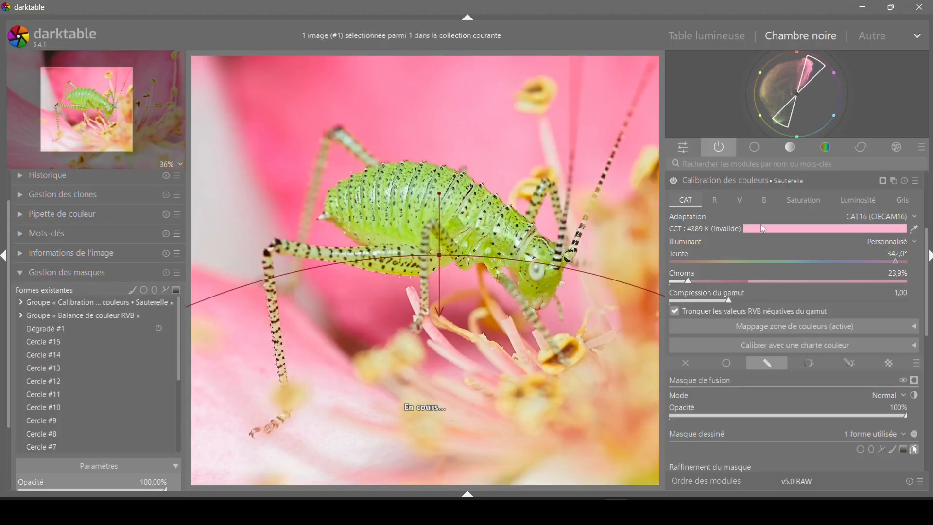
Display the mask, and shift and rotate the gradient so it covers the flower below the insect
{"action": "left_click", "coordinate": [916, 382]}
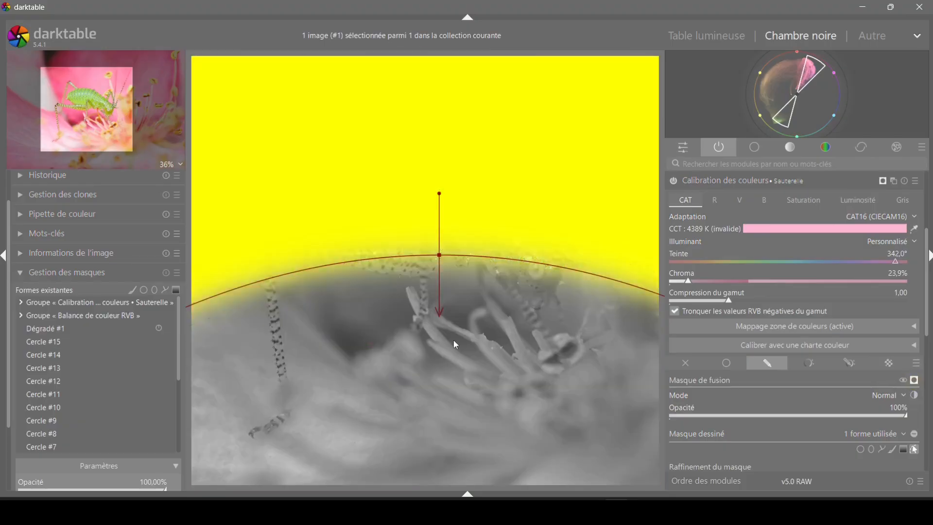
{"action": "left_click_drag", "start_coordinate": [439, 195], "coordinate": [559, 306]}
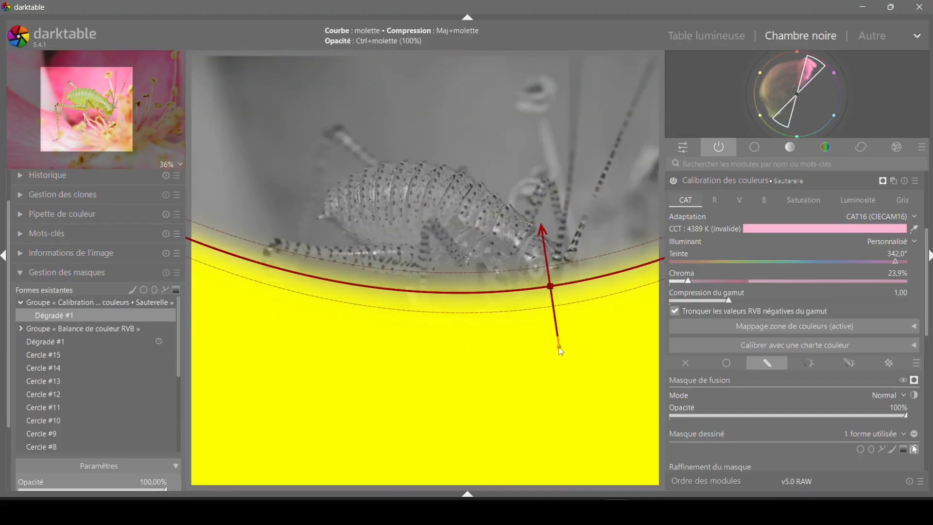
{"action": "mouse_move", "coordinate": [559, 349]}
{"action": "left_mouse_down"}
{"action": "mouse_move", "coordinate": [543, 354]}
{"action": "mouse_move", "coordinate": [550, 357]}
{"action": "left_mouse_up"}
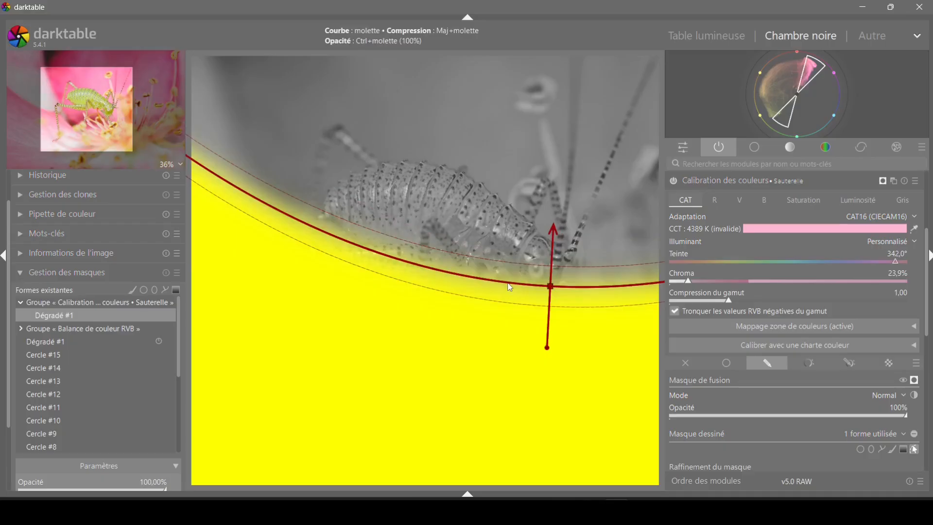
Set the gradient's curvature to -44% and its compression to about 5.5%, and remove the gradient from the Sauterelle instance
{"action": "scroll", "coordinate": [510, 288], "scroll_direction": "up", "scroll_amount": 2}
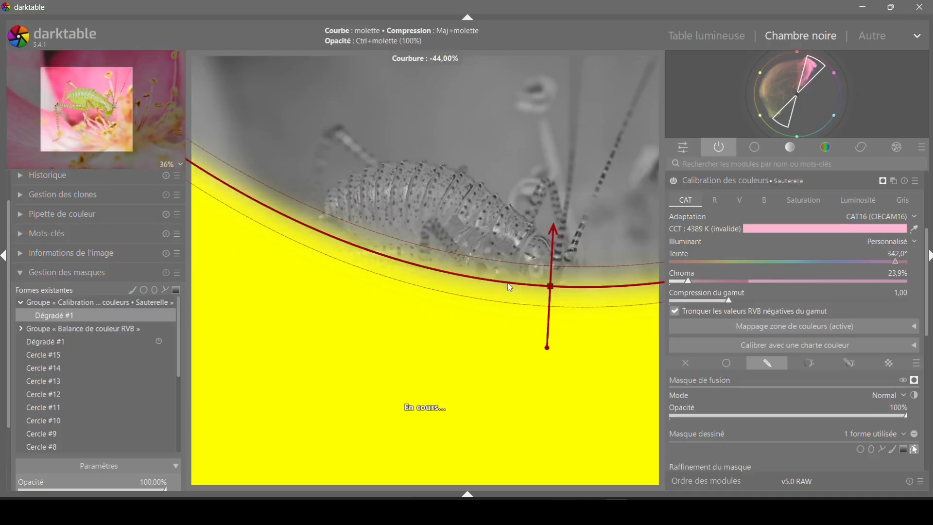
{"action": "scroll", "coordinate": [510, 287], "scroll_direction": "up", "scroll_amount": 6, "text": "shift"}
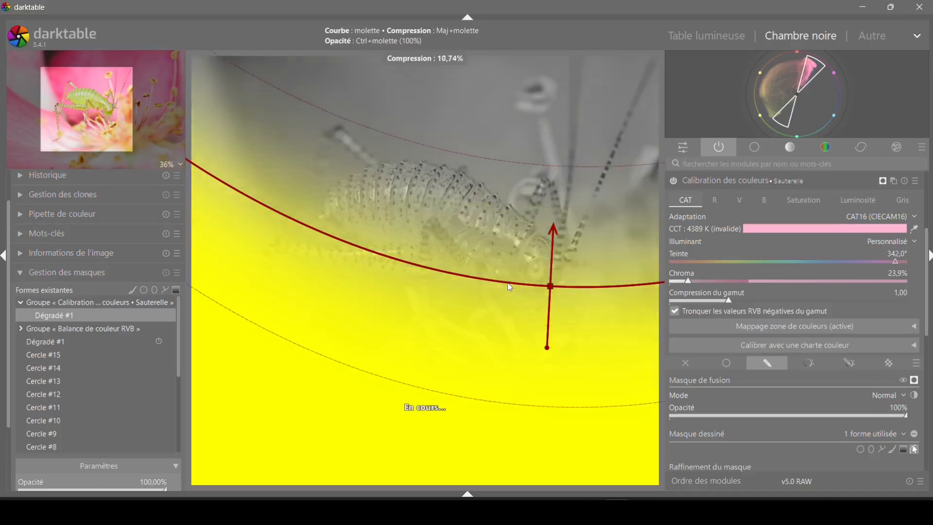
{"action": "scroll", "coordinate": [510, 287], "scroll_direction": "down", "scroll_amount": 3, "text": "shift"}
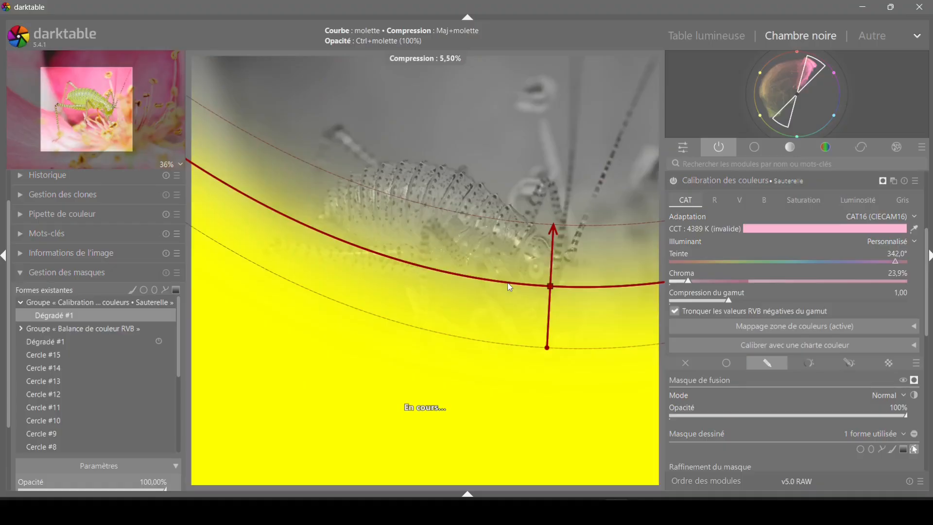
{"action": "scroll", "coordinate": [510, 287], "scroll_direction": "down", "scroll_amount": 1, "text": "shift"}
{"action": "scroll", "coordinate": [510, 287], "scroll_direction": "up", "scroll_amount": 2, "text": "shift"}
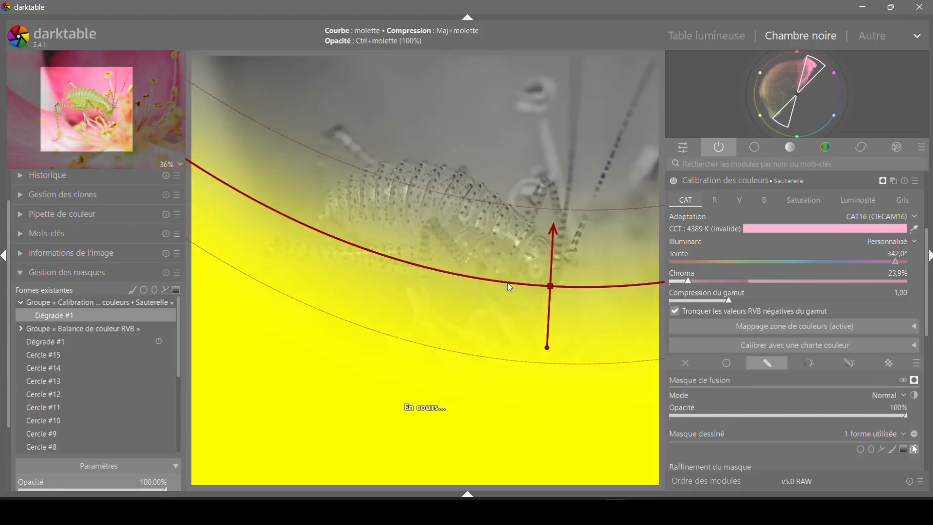
{"action": "scroll", "coordinate": [510, 287], "scroll_direction": "down", "scroll_amount": 1, "text": "shift"}
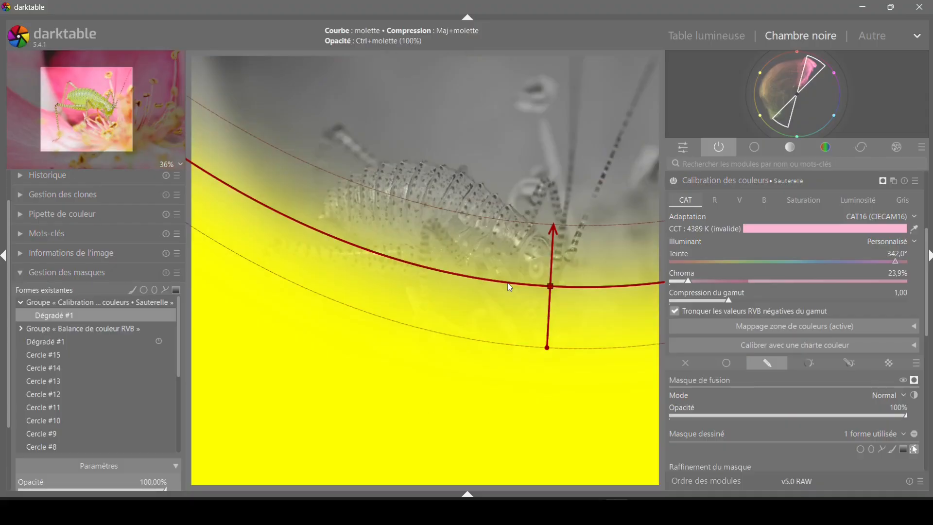
{"action": "right_click", "coordinate": [510, 287]}
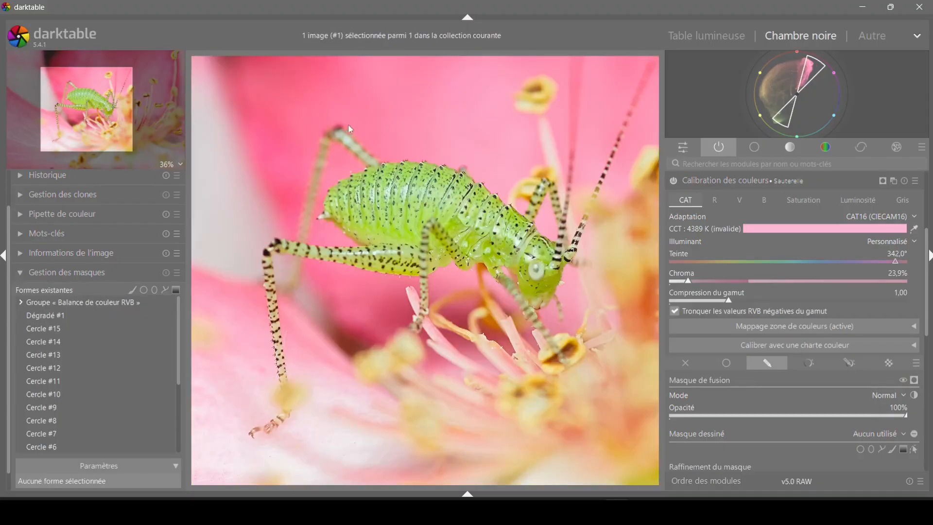
Switch the Sauterelle colour calibration instance off and on again to compare its effect on the insect
{"action": "left_click", "coordinate": [673, 182]}
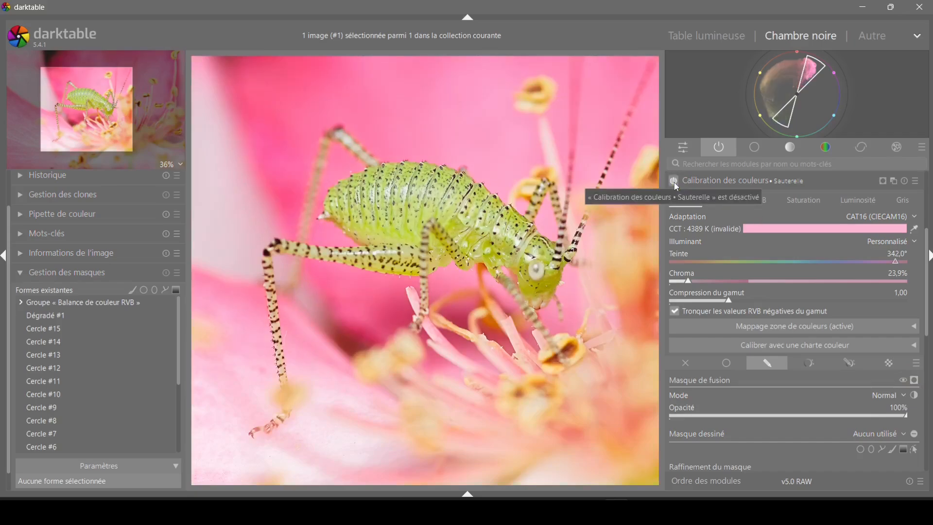
{"action": "left_click", "coordinate": [674, 181]}
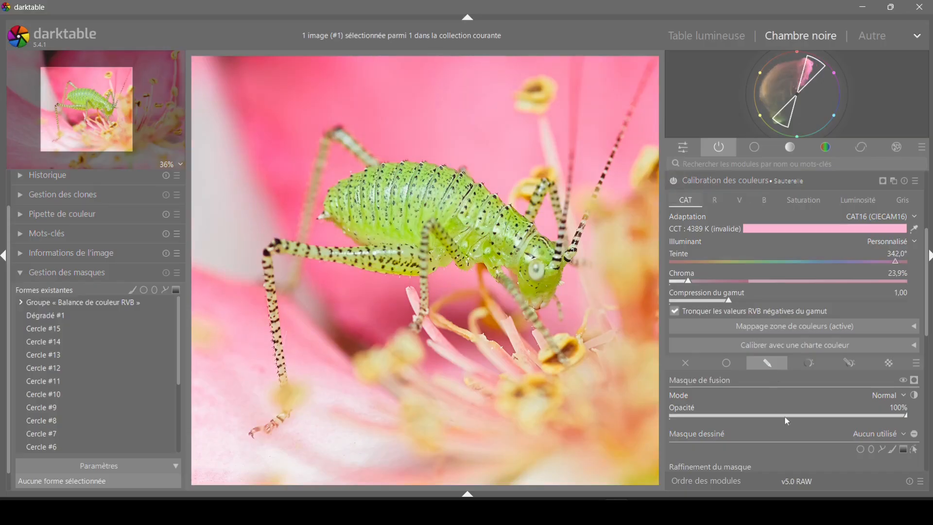
Outline the insect's body and head with a closed path mask in the Sauterelle colour calibration instance
{"action": "left_click", "coordinate": [881, 454]}
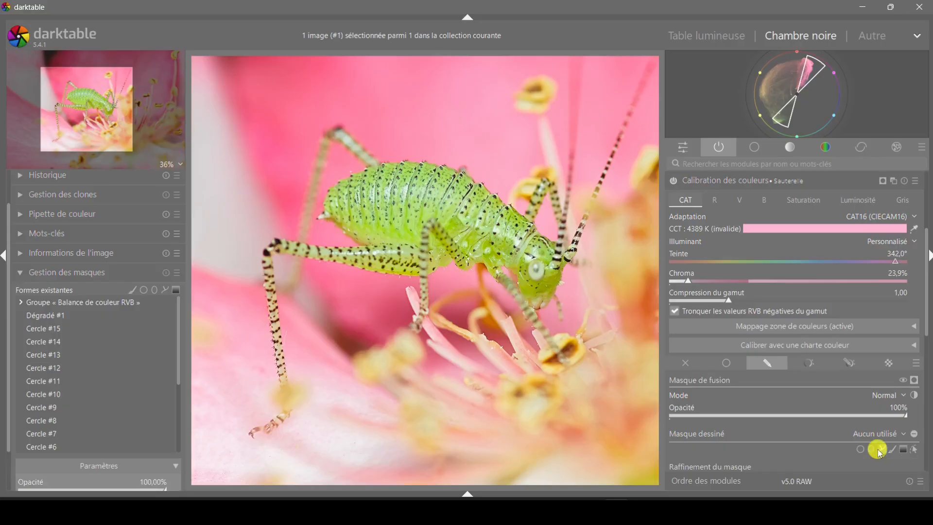
{"action": "left_click", "coordinate": [338, 193]}
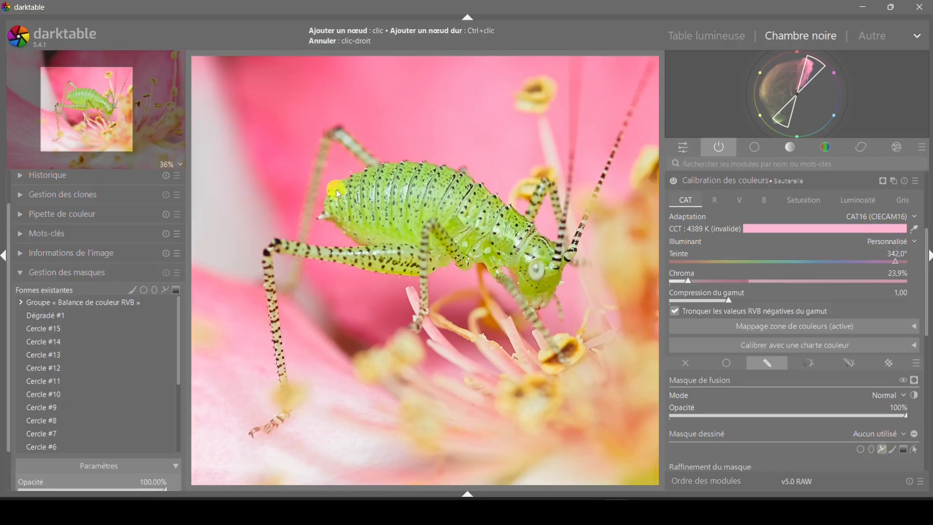
{"action": "left_click", "coordinate": [341, 224]}
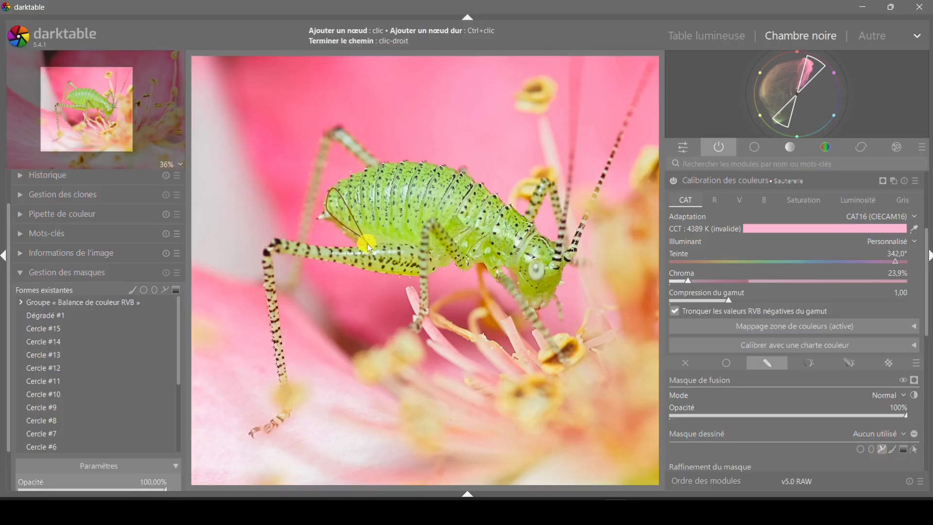
{"action": "left_click", "coordinate": [368, 245]}
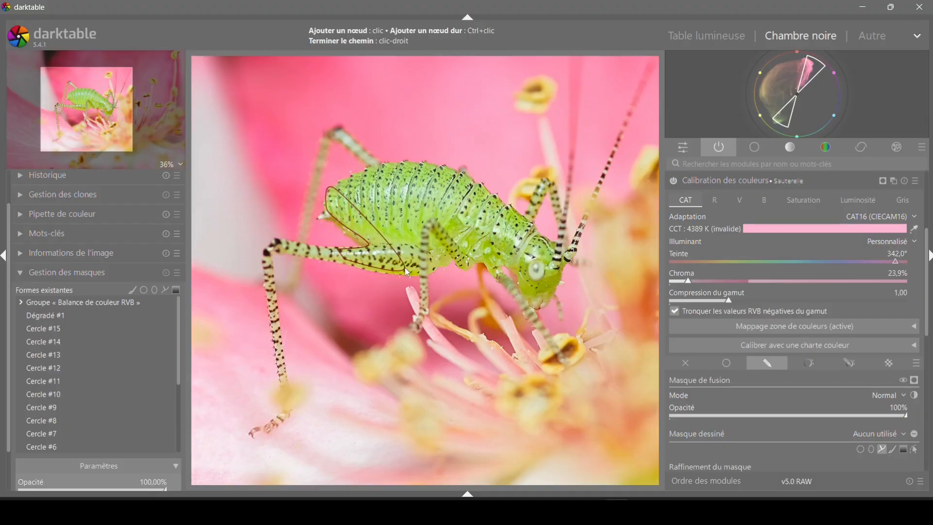
{"action": "mouse_move", "coordinate": [435, 258]}
{"action": "left_mouse_down"}
{"action": "mouse_move", "coordinate": [454, 251]}
{"action": "mouse_move", "coordinate": [468, 270]}
{"action": "mouse_move", "coordinate": [471, 258]}
{"action": "left_mouse_up"}
{"action": "left_click", "coordinate": [472, 258]}
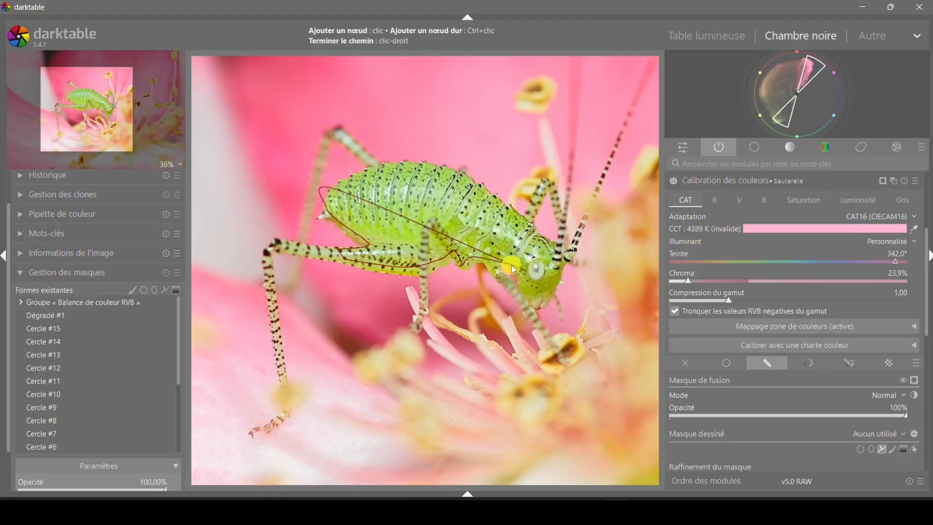
{"action": "left_click", "coordinate": [524, 288]}
{"action": "left_click", "coordinate": [529, 304]}
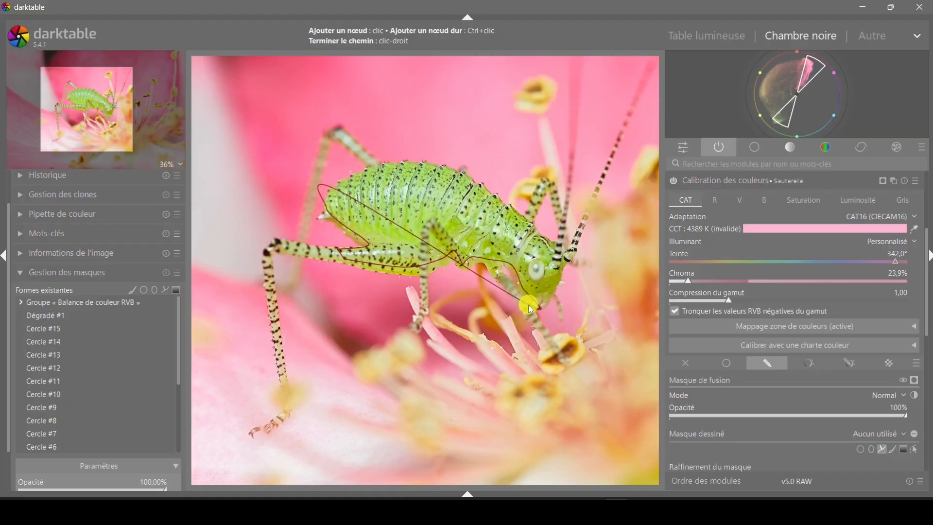
{"action": "left_click", "coordinate": [566, 264]}
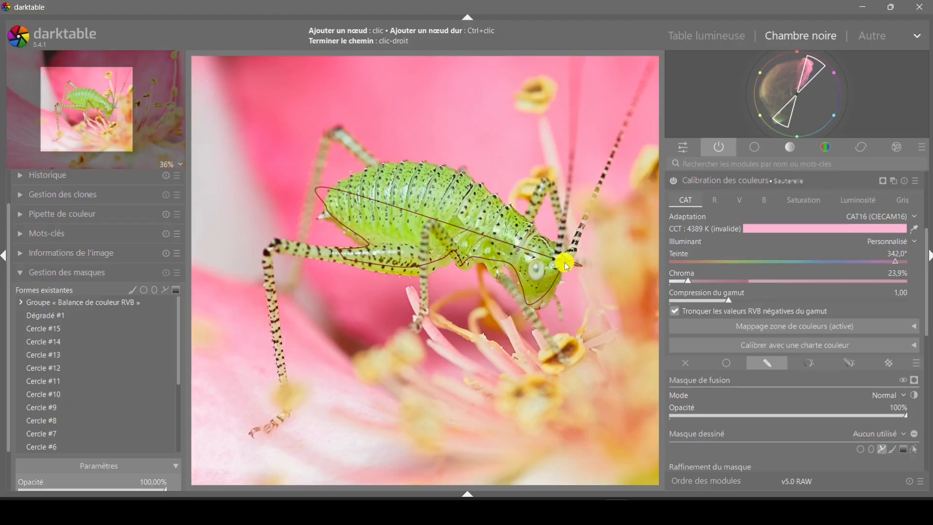
{"action": "left_click", "coordinate": [463, 179]}
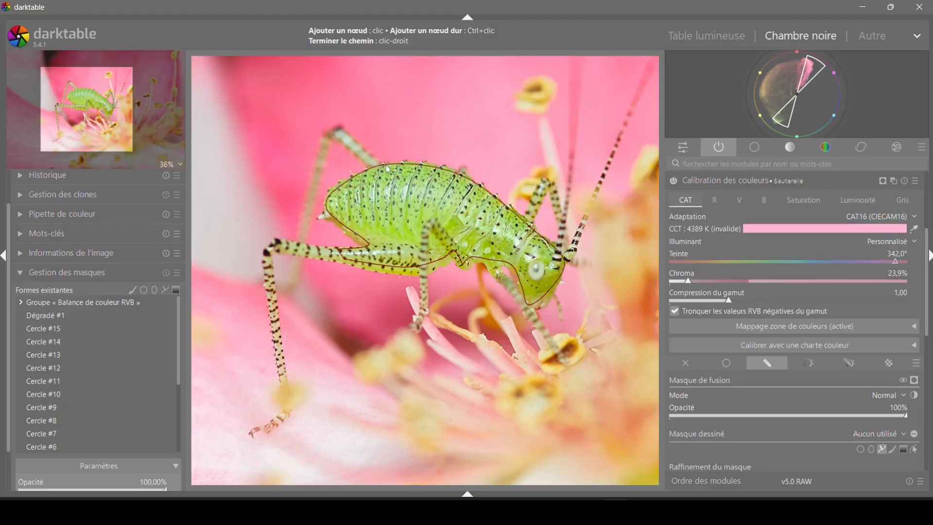
{"action": "right_click", "coordinate": [389, 172]}
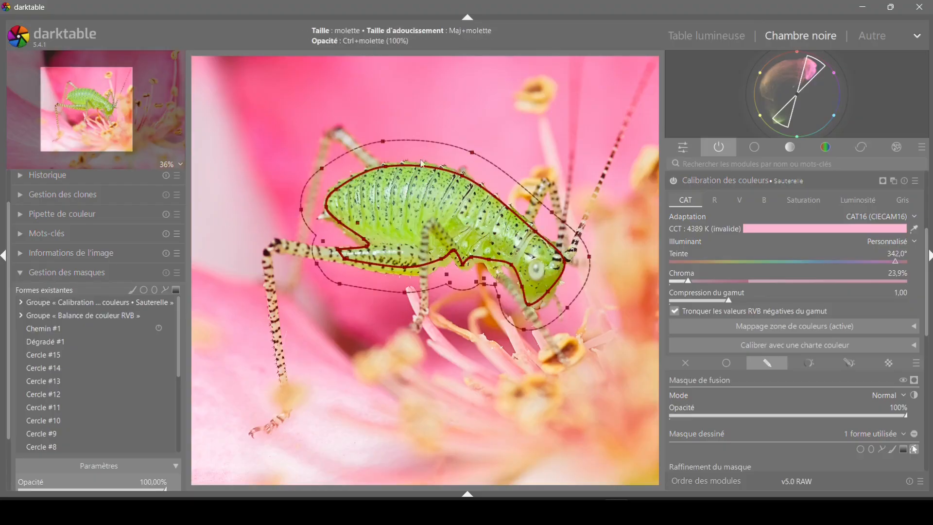
Adjust the path mask's size to about 11.6% so it fits the insect's body
{"action": "left_click_drag", "start_coordinate": [421, 203], "coordinate": [423, 206]}
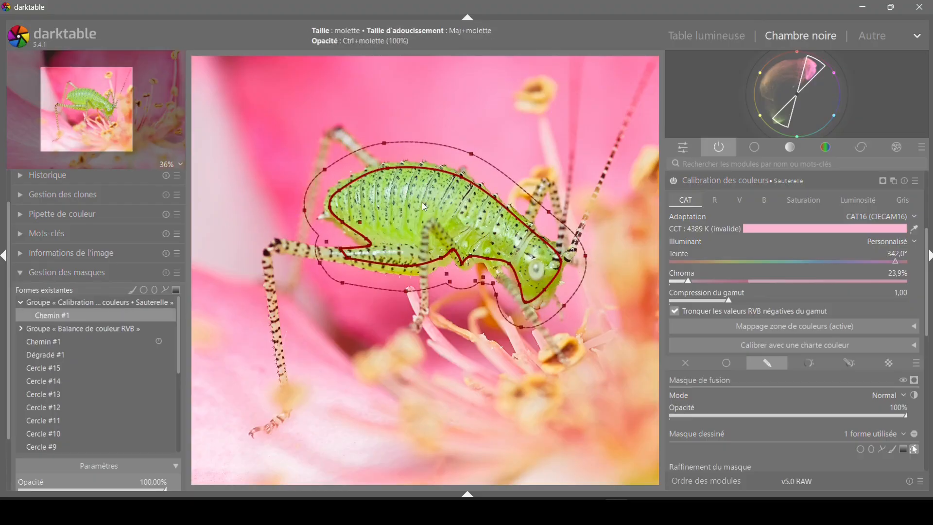
{"action": "scroll", "coordinate": [423, 206], "scroll_direction": "up", "scroll_amount": 4}
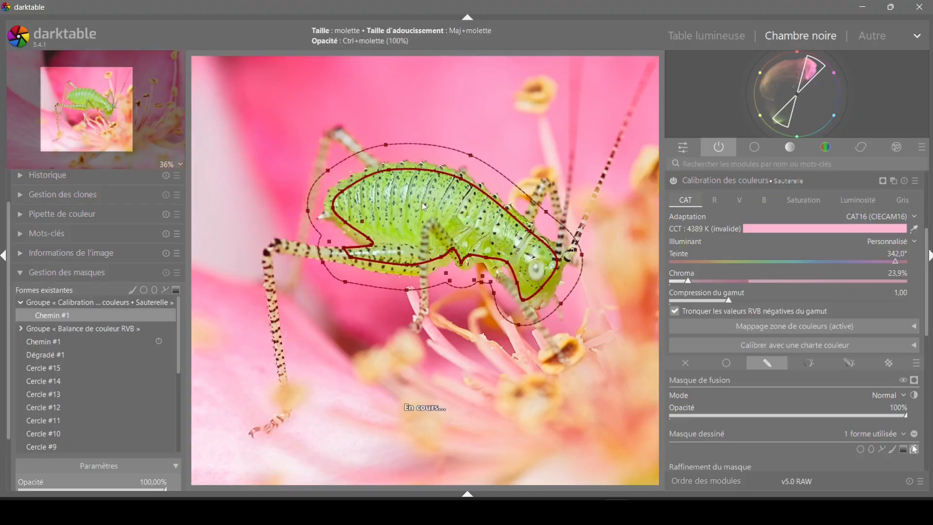
{"action": "scroll", "coordinate": [424, 206], "scroll_direction": "up", "scroll_amount": 1}
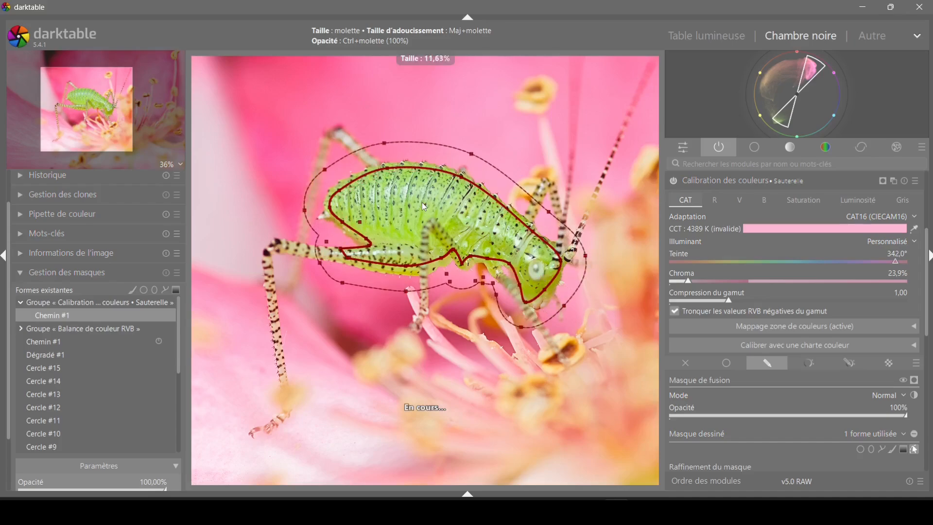
{"action": "scroll", "coordinate": [422, 205], "scroll_direction": "up", "scroll_amount": 1}
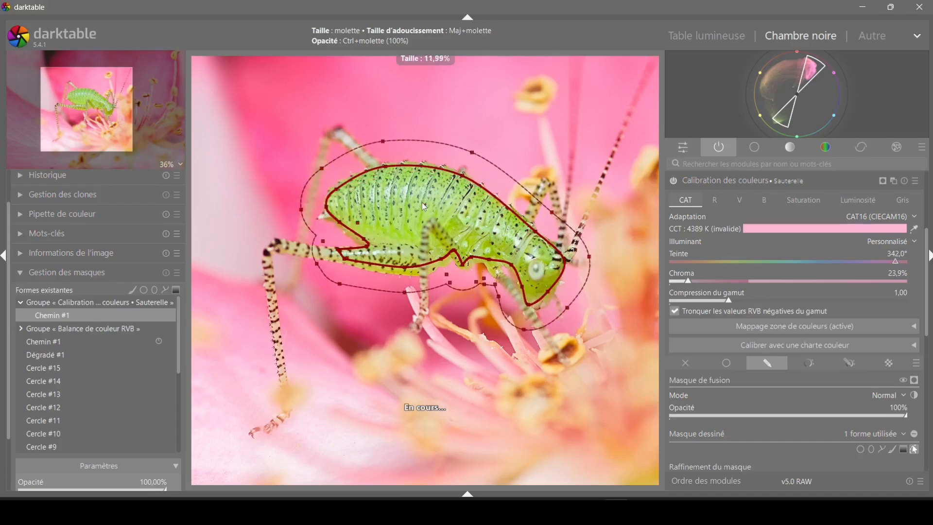
{"action": "scroll", "coordinate": [422, 203], "scroll_direction": "down", "scroll_amount": 1}
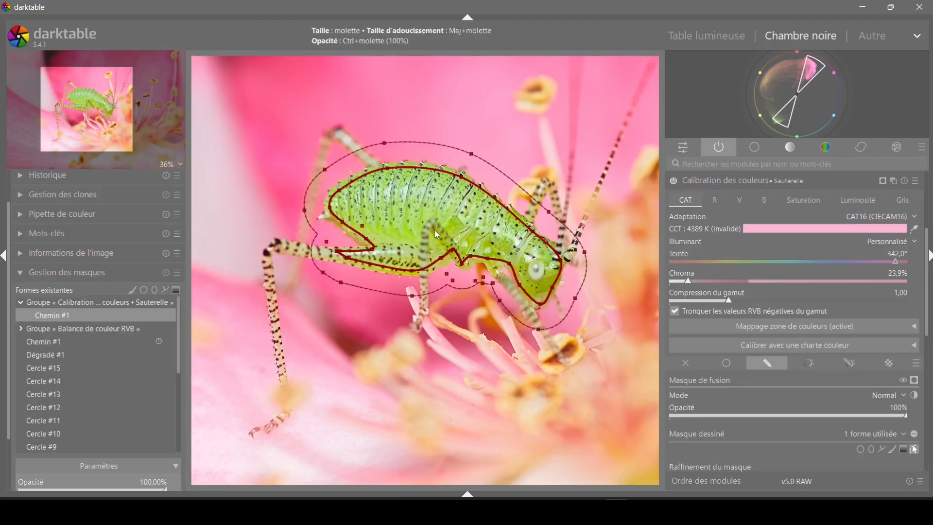
Reduce the path's feathering to about 1.86% and display the mask over the image
{"action": "scroll", "coordinate": [435, 233], "scroll_direction": "down", "scroll_amount": 4, "text": "shift"}
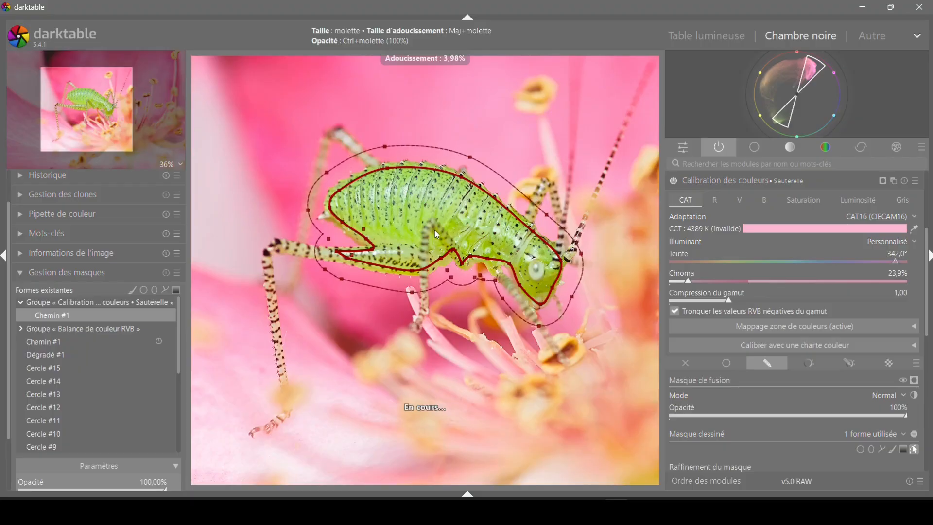
{"action": "scroll", "coordinate": [437, 235], "scroll_direction": "down", "scroll_amount": 4, "text": "shift"}
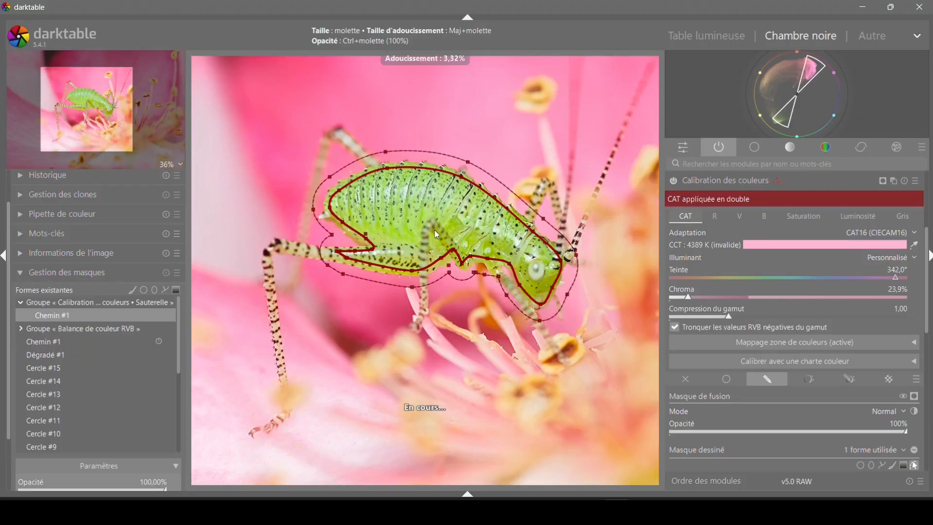
{"action": "scroll", "coordinate": [436, 233], "scroll_direction": "down", "scroll_amount": 4, "text": "shift"}
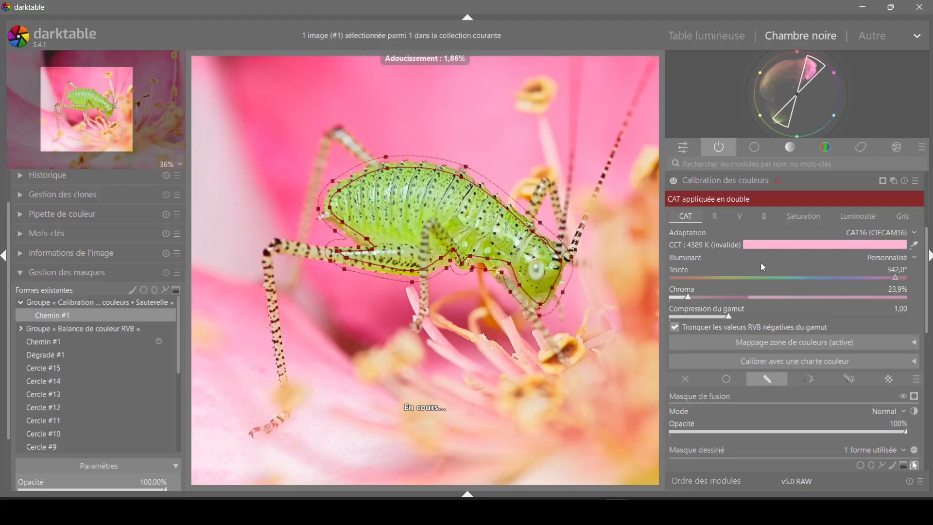
{"action": "left_click", "coordinate": [915, 397]}
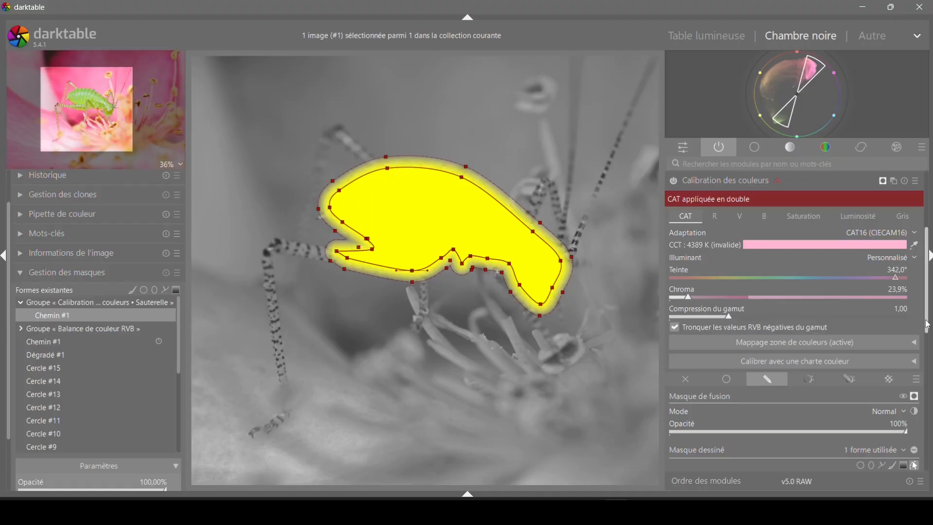
Try a details threshold of +14% on the insect mask, inspect it at 100% zoom, and reset the threshold
{"action": "left_click_drag", "start_coordinate": [927, 325], "coordinate": [927, 383]}
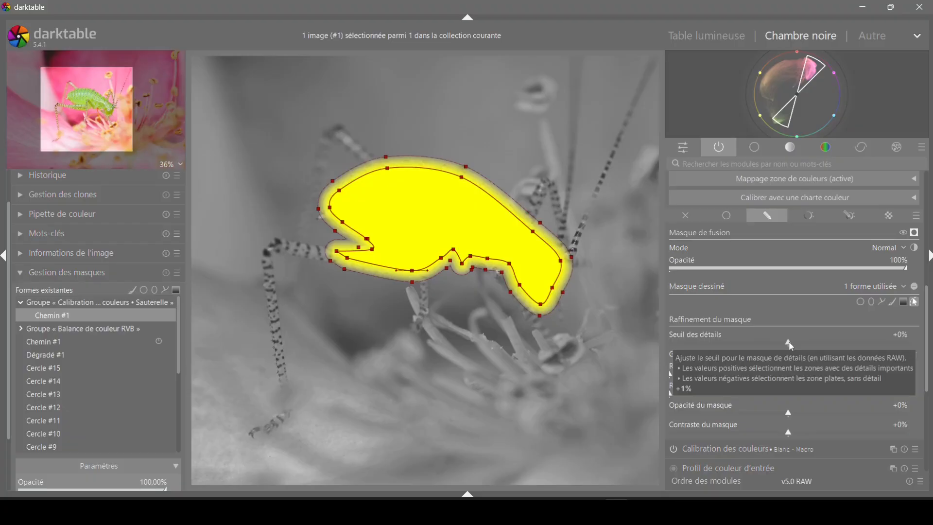
{"action": "mouse_move", "coordinate": [789, 342]}
{"action": "left_mouse_down"}
{"action": "mouse_move", "coordinate": [682, 353]}
{"action": "mouse_move", "coordinate": [802, 344]}
{"action": "left_mouse_up"}
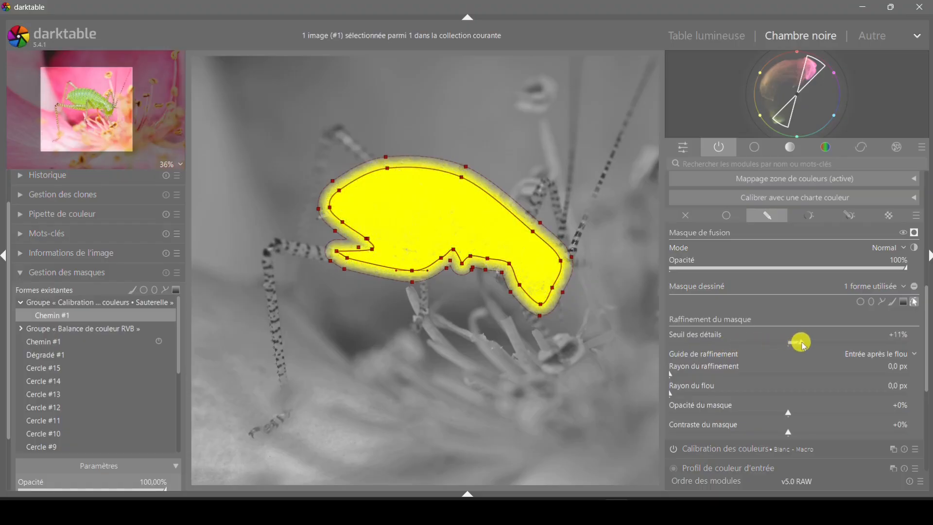
{"action": "mouse_move", "coordinate": [805, 346]}
{"action": "left_mouse_down"}
{"action": "mouse_move", "coordinate": [794, 344]}
{"action": "mouse_move", "coordinate": [807, 348]}
{"action": "left_mouse_up"}
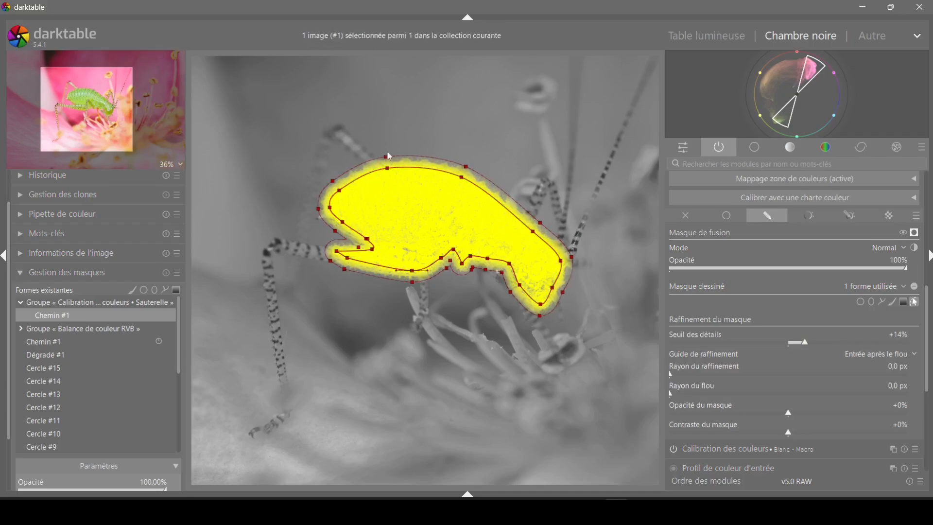
{"action": "middle_click", "coordinate": [395, 175]}
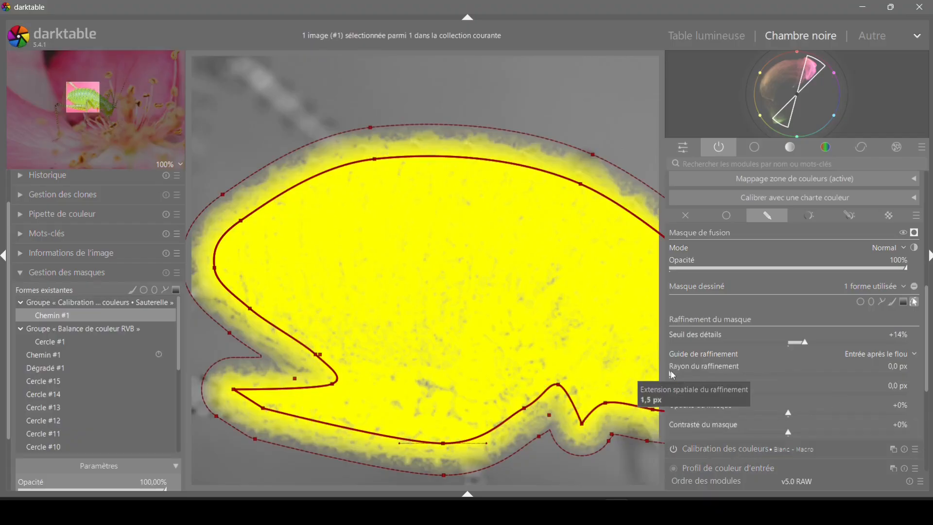
{"action": "left_click", "coordinate": [801, 343]}
{"action": "double_click", "coordinate": [801, 343]}
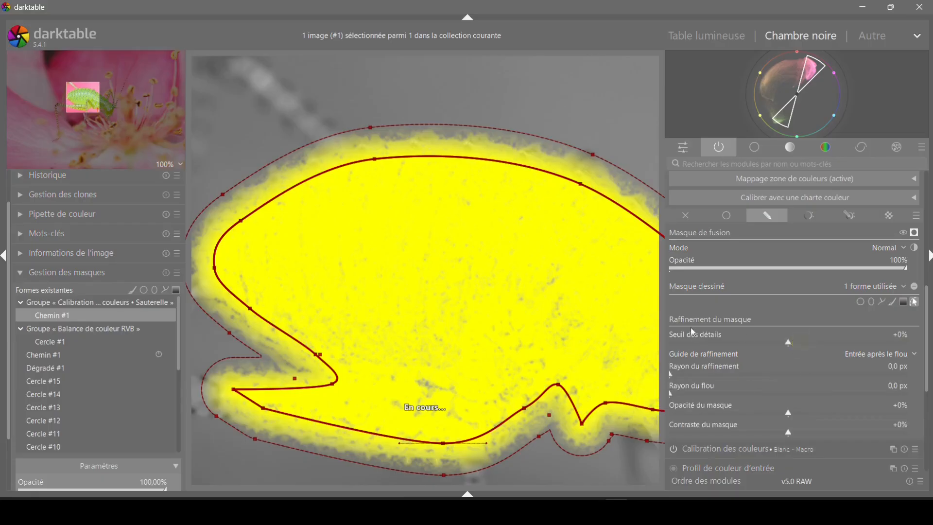
Refine the insect mask's edge with a feathering radius of 15.3 px and a mask contrast of +24%
{"action": "left_click", "coordinate": [672, 376]}
{"action": "left_click_drag", "start_coordinate": [677, 378], "coordinate": [688, 377]}
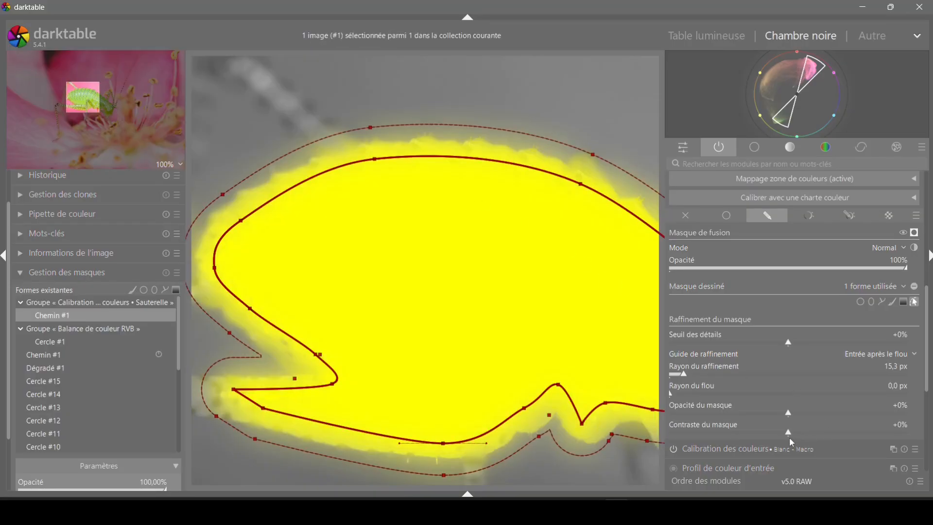
{"action": "left_click_drag", "start_coordinate": [789, 432], "coordinate": [817, 428]}
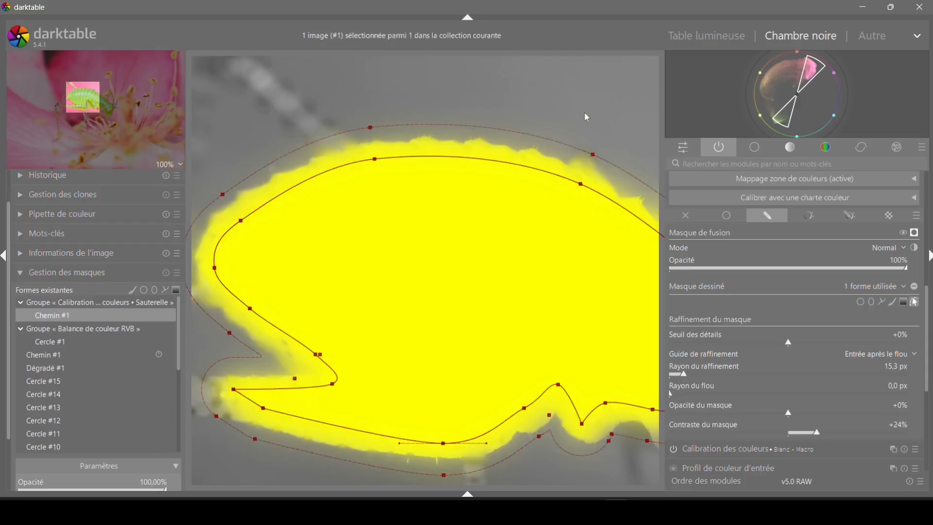
Check the mask's edges, and add a soft brush stroke of about 1.54% size along the leg hanging below the insect's body
{"action": "left_click_drag", "start_coordinate": [583, 112], "coordinate": [386, 96]}
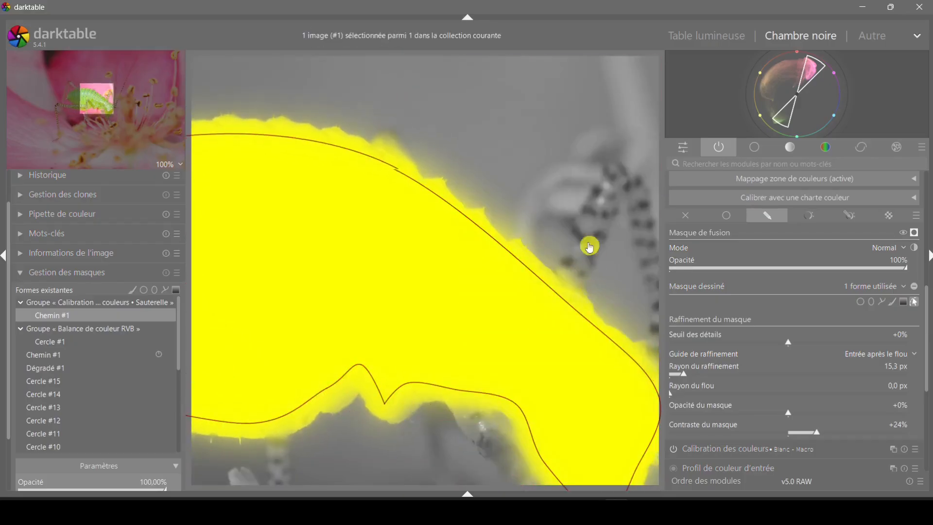
{"action": "left_click_drag", "start_coordinate": [590, 246], "coordinate": [571, 114]}
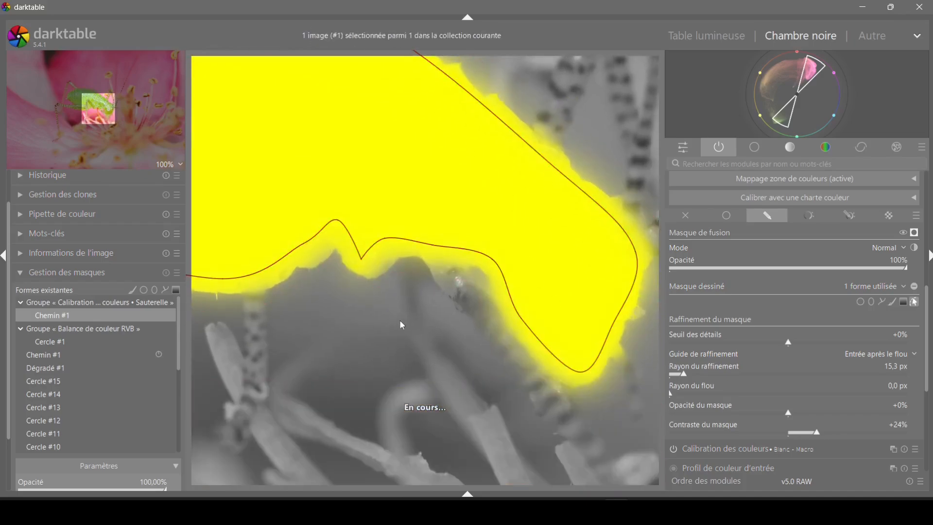
{"action": "left_click_drag", "start_coordinate": [400, 320], "coordinate": [550, 319]}
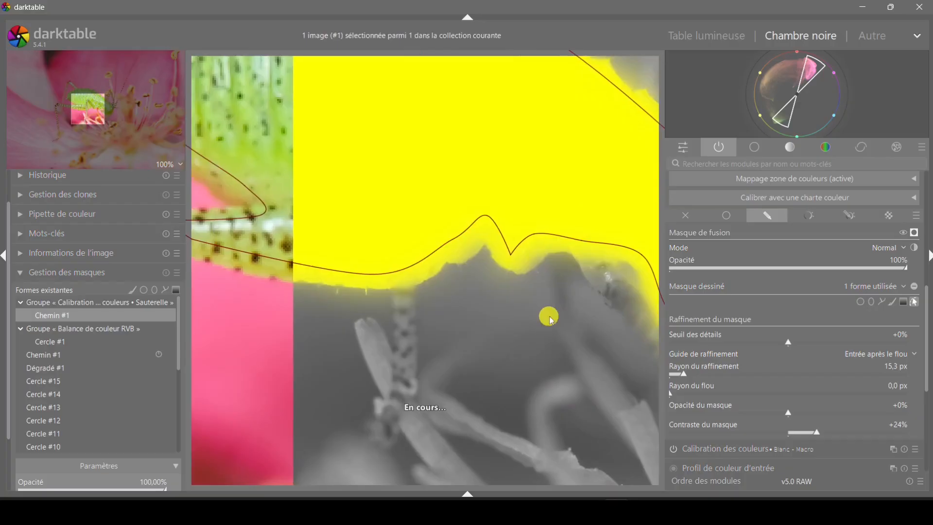
{"action": "scroll", "coordinate": [549, 316], "scroll_direction": "down", "scroll_amount": 4}
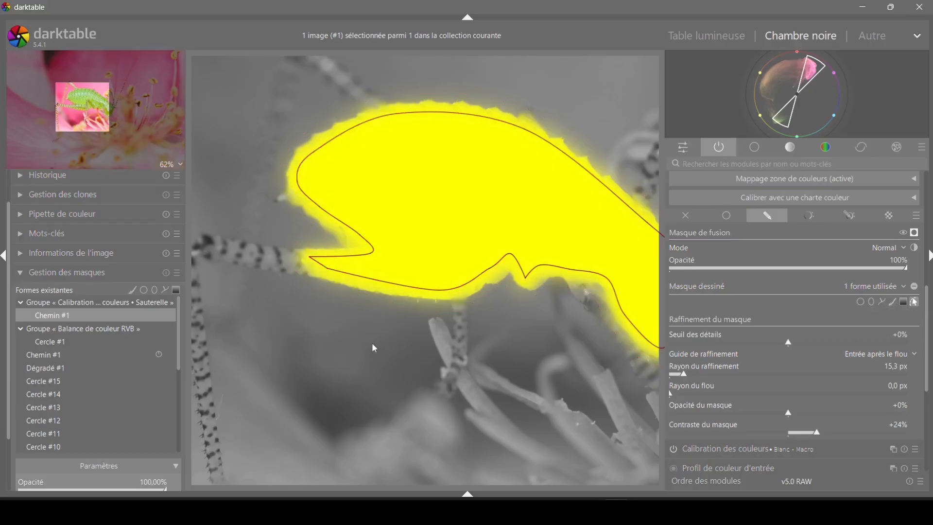
{"action": "left_click_drag", "start_coordinate": [372, 343], "coordinate": [471, 311]}
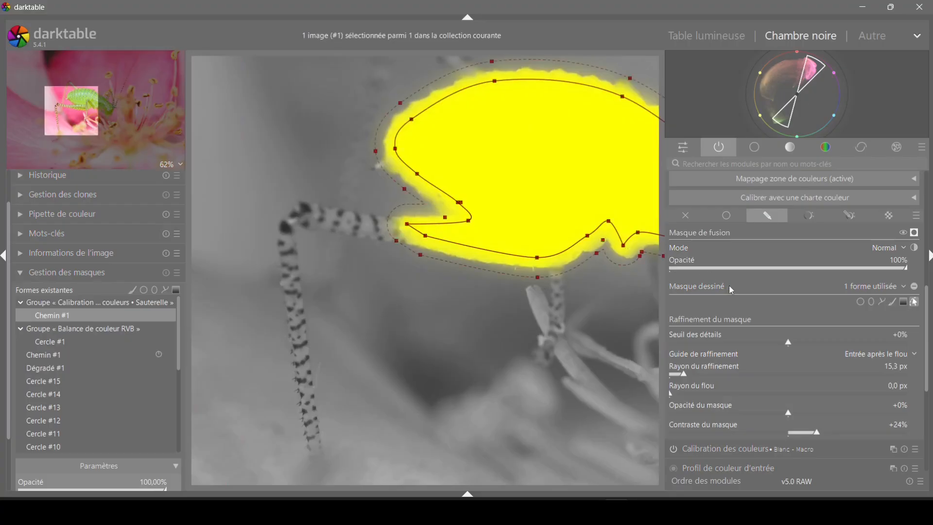
{"action": "left_click", "coordinate": [893, 303]}
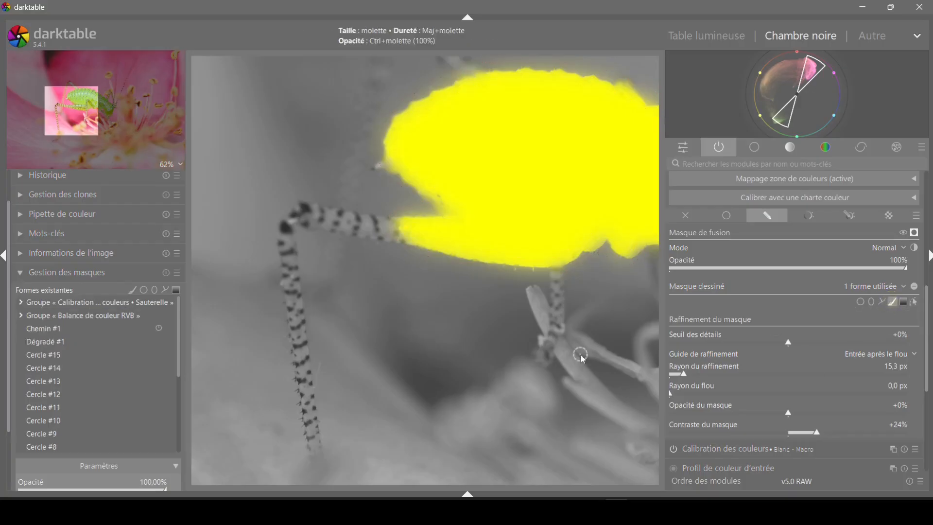
{"action": "scroll", "coordinate": [543, 341], "scroll_direction": "up", "scroll_amount": 3}
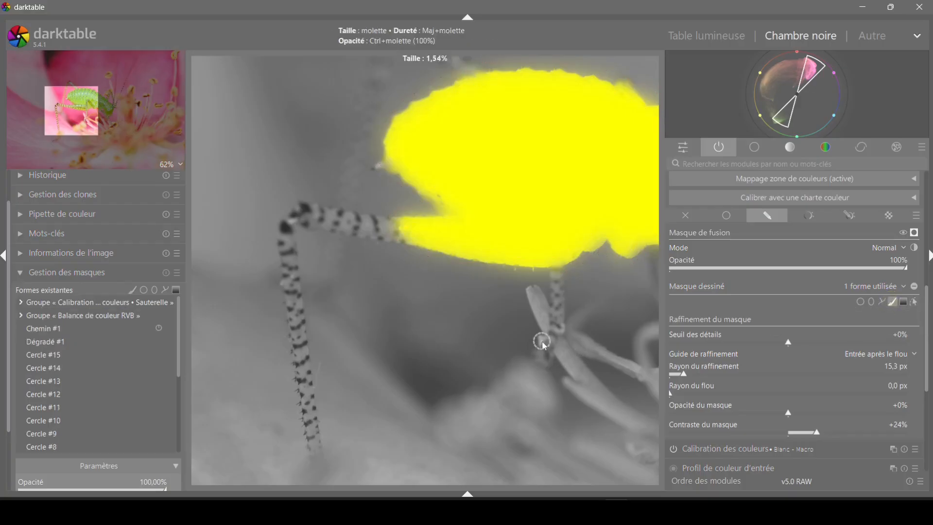
{"action": "scroll", "coordinate": [544, 345], "scroll_direction": "down", "scroll_amount": 3, "text": "shift"}
{"action": "scroll", "coordinate": [544, 346], "scroll_direction": "up", "scroll_amount": 10, "text": "shift"}
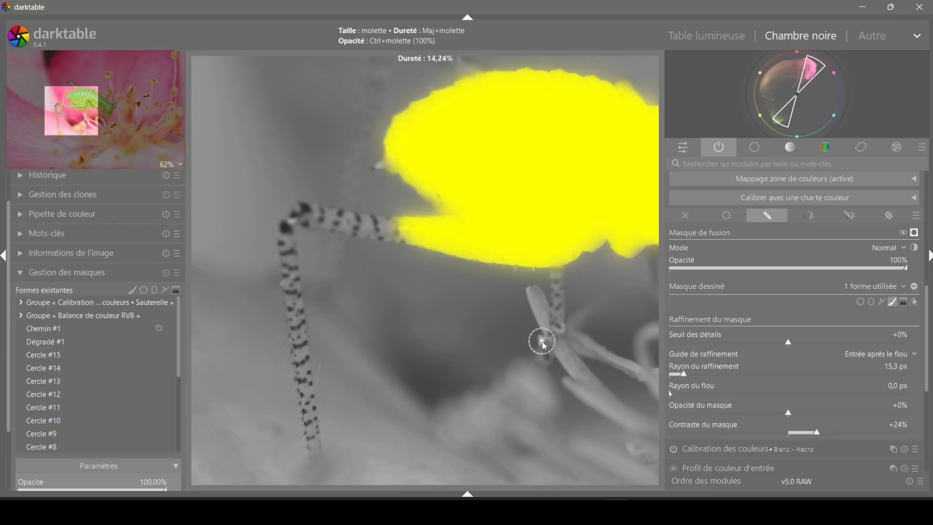
{"action": "scroll", "coordinate": [544, 345], "scroll_direction": "down", "scroll_amount": 2, "text": "shift"}
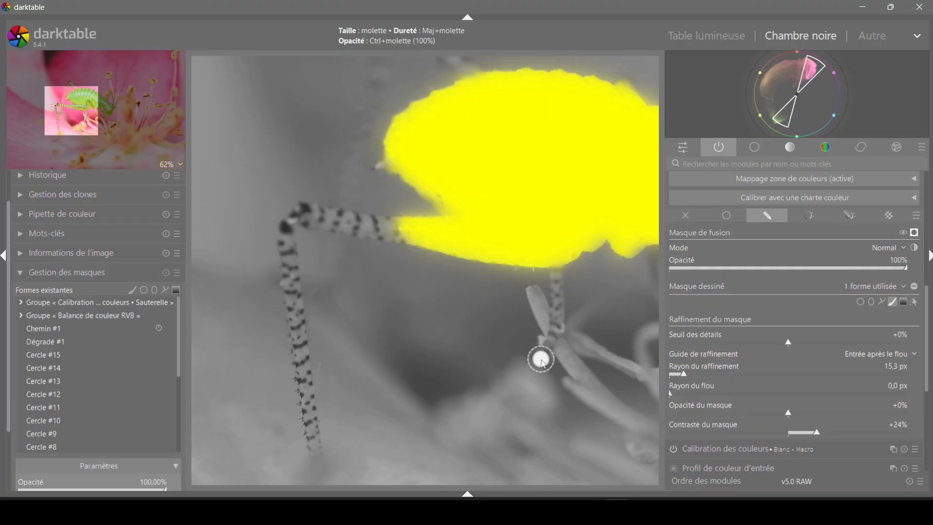
{"action": "mouse_move", "coordinate": [543, 362]}
{"action": "left_mouse_down"}
{"action": "mouse_move", "coordinate": [561, 322]}
{"action": "mouse_move", "coordinate": [558, 257]}
{"action": "left_mouse_up"}
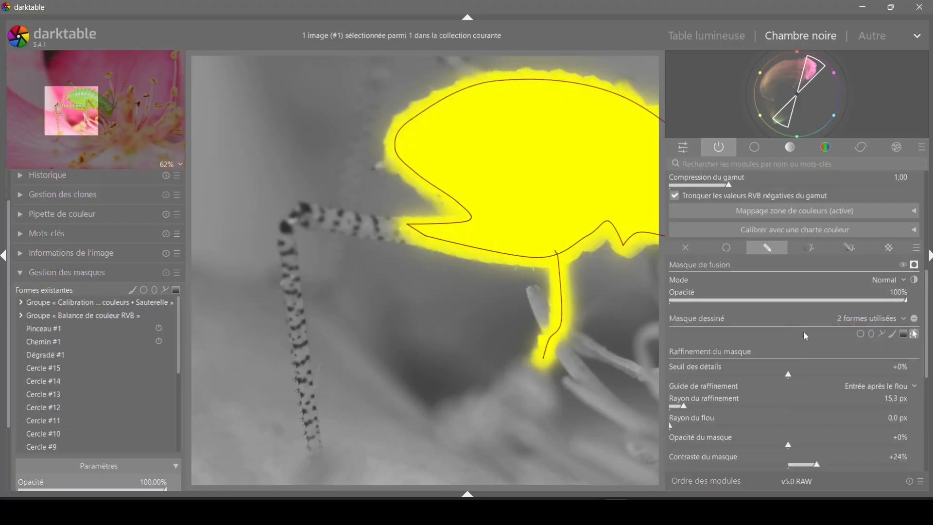
Try a freehand brush stroke along the insect's long hind leg, from the foot up to the body
{"action": "left_click", "coordinate": [914, 335]}
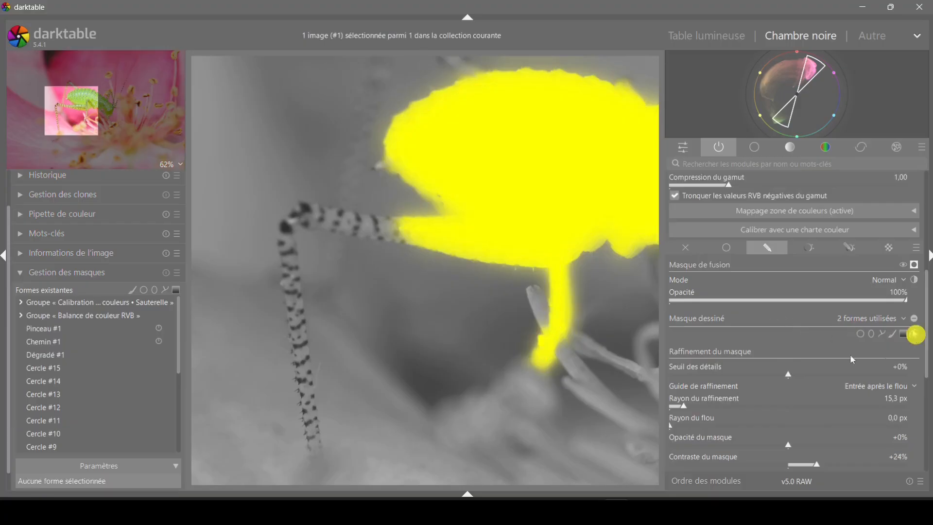
{"action": "left_click", "coordinate": [914, 335]}
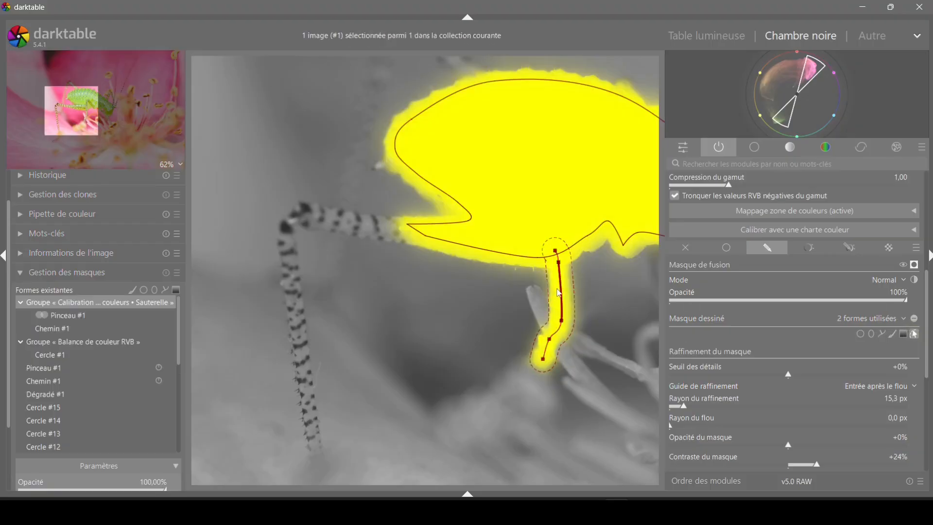
{"action": "left_click", "coordinate": [893, 335]}
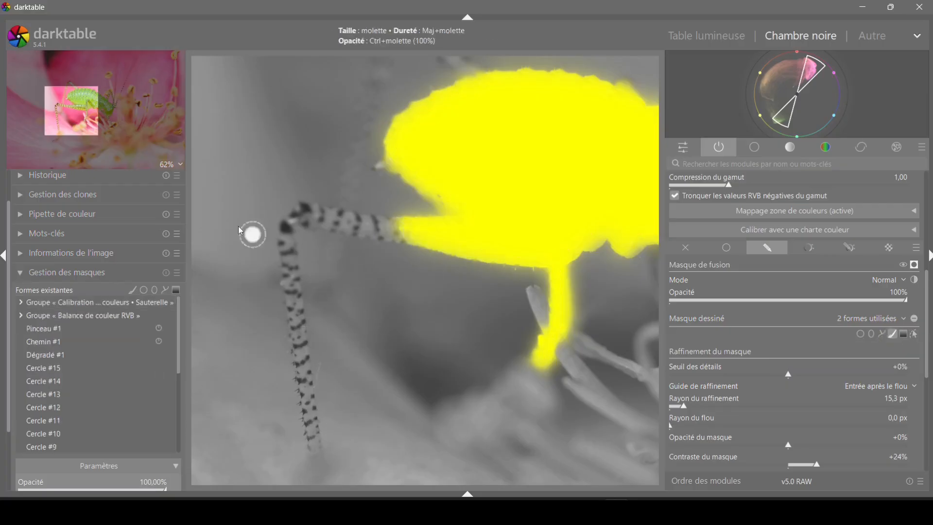
{"action": "left_click_drag", "start_coordinate": [60, 109], "coordinate": [46, 124]}
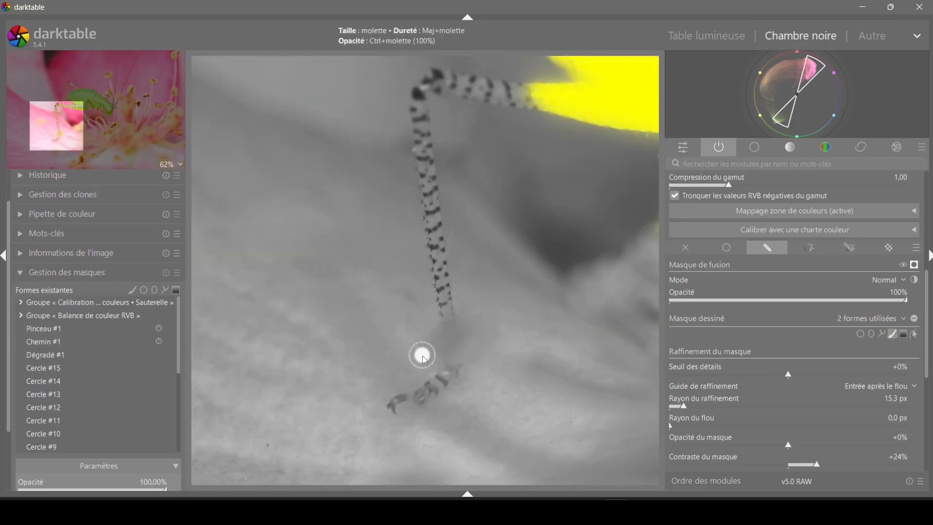
{"action": "mouse_move", "coordinate": [397, 408]}
{"action": "left_mouse_down"}
{"action": "mouse_move", "coordinate": [425, 396]}
{"action": "mouse_move", "coordinate": [455, 367]}
{"action": "mouse_move", "coordinate": [421, 124]}
{"action": "mouse_move", "coordinate": [438, 90]}
{"action": "mouse_move", "coordinate": [562, 98]}
{"action": "left_mouse_up"}
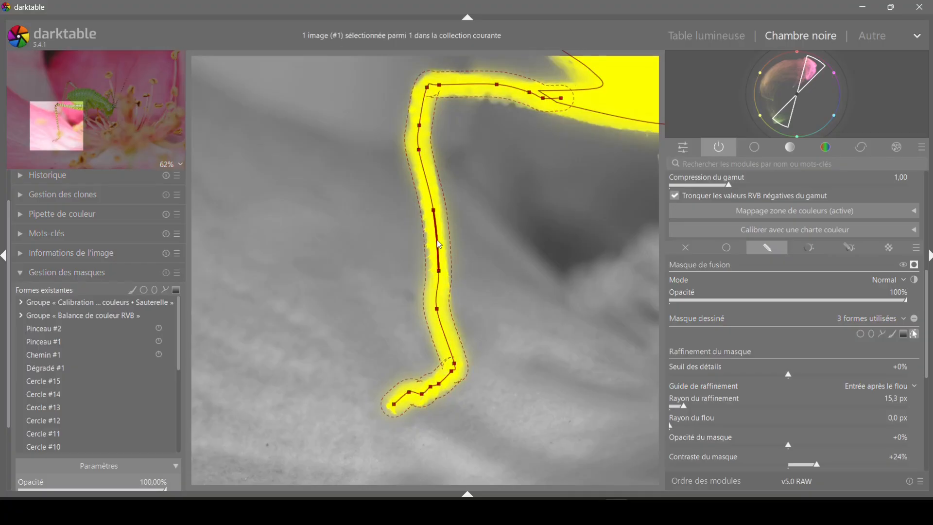
Try realigning the freehand stroke's nodes with the leg, remove a surplus node near the foot, and delete the stroke
{"action": "left_click", "coordinate": [419, 149]}
{"action": "left_click_drag", "start_coordinate": [422, 154], "coordinate": [429, 151]}
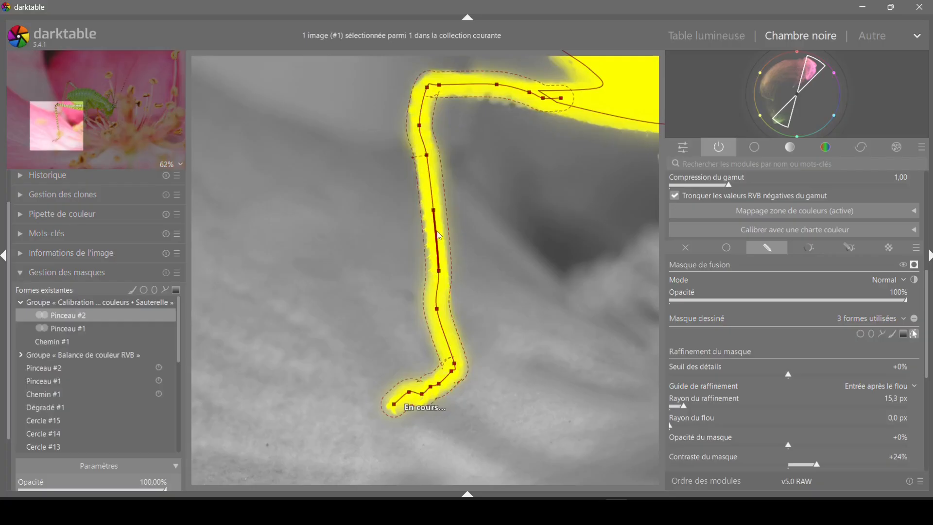
{"action": "left_click", "coordinate": [438, 310]}
{"action": "left_click_drag", "start_coordinate": [440, 311], "coordinate": [450, 311]}
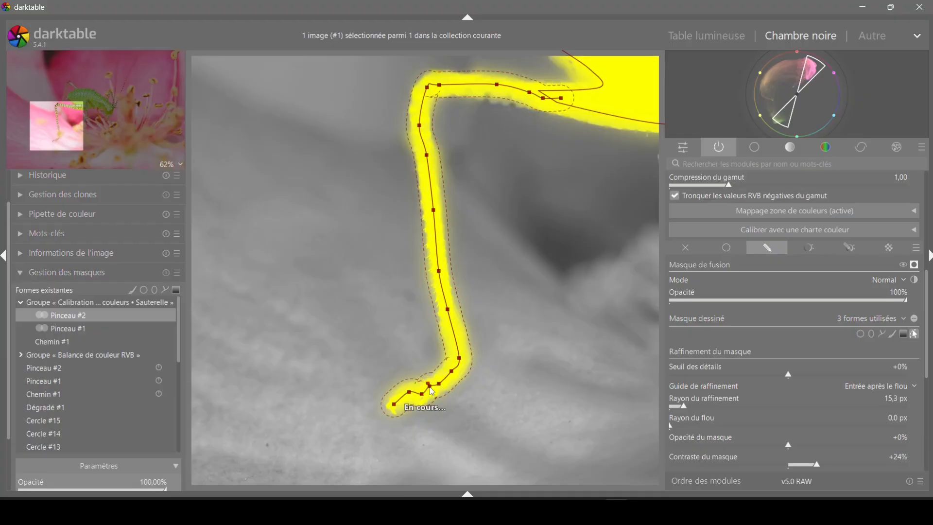
{"action": "left_click_drag", "start_coordinate": [434, 391], "coordinate": [434, 393]}
{"action": "right_click", "coordinate": [433, 389]}
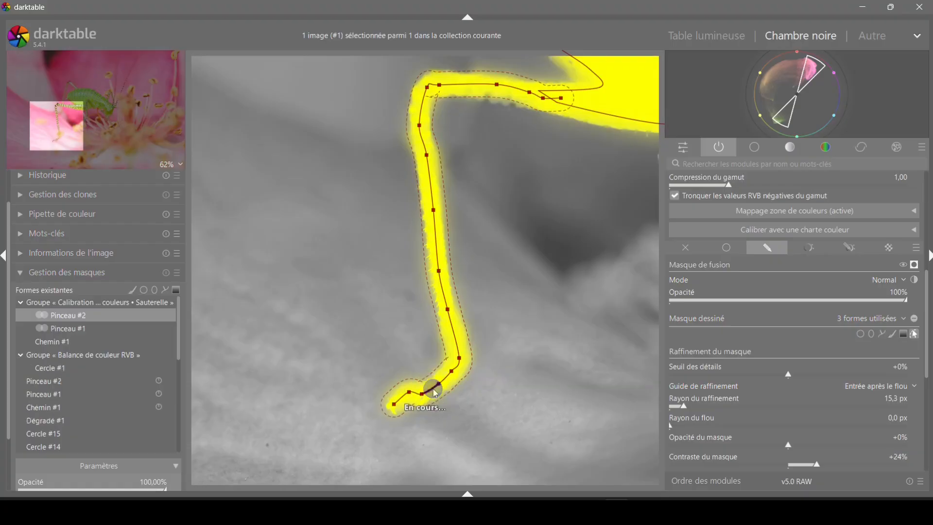
{"action": "right_click", "coordinate": [437, 249]}
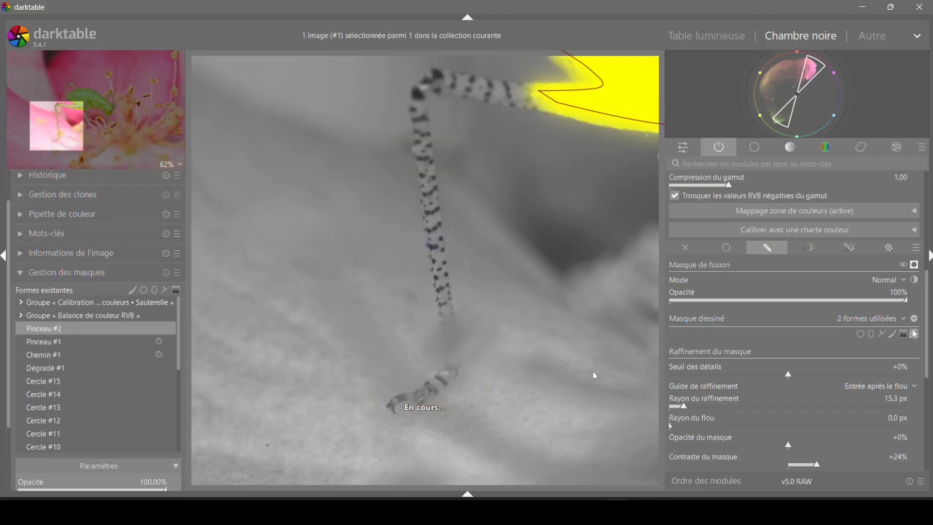
Add a straight brush stroke from the hind foot to the body and bend it with a sharp corner node at the knee
{"action": "left_click", "coordinate": [892, 334]}
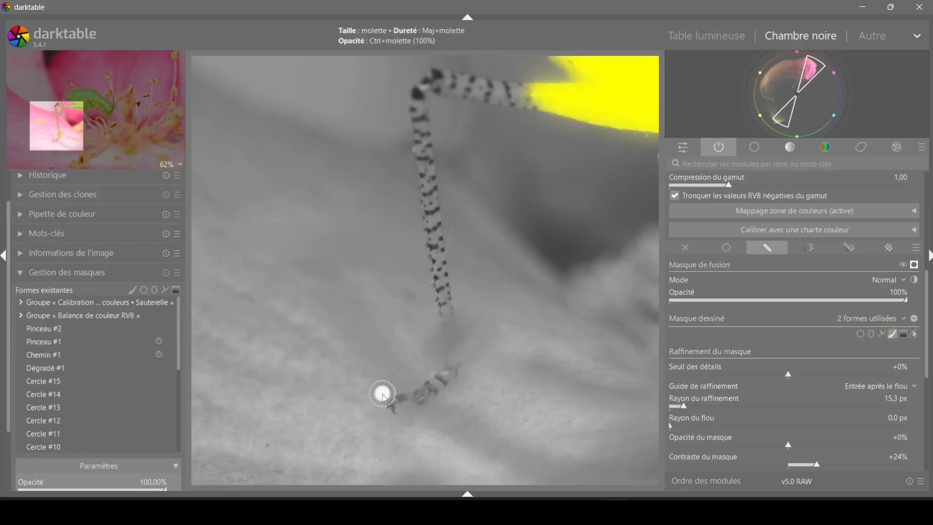
{"action": "left_click", "coordinate": [392, 406]}
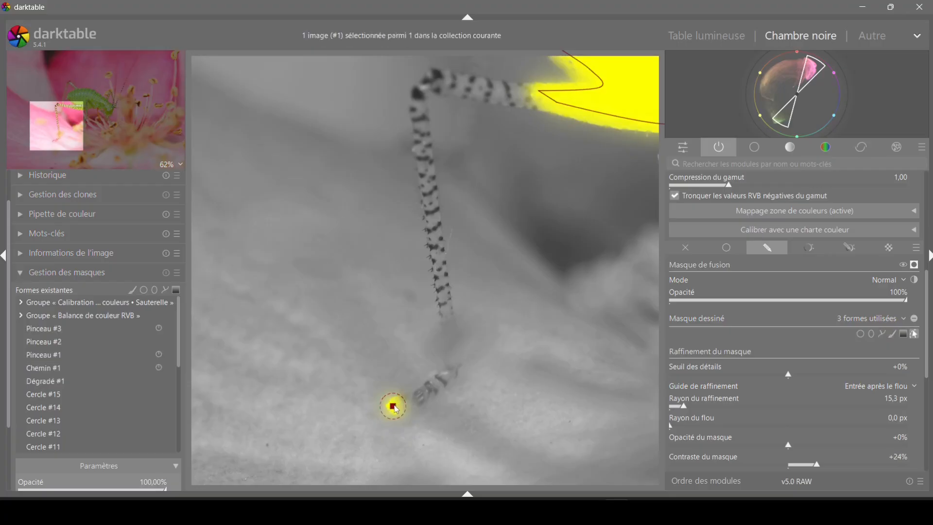
{"action": "mouse_move", "coordinate": [403, 411]}
{"action": "left_mouse_down"}
{"action": "mouse_move", "coordinate": [562, 163]}
{"action": "mouse_move", "coordinate": [538, 96]}
{"action": "mouse_move", "coordinate": [558, 97]}
{"action": "left_mouse_up"}
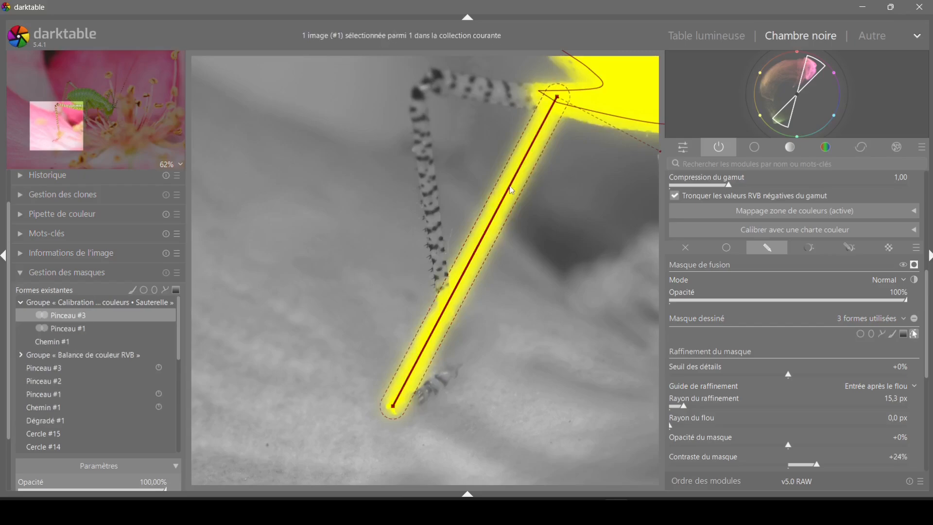
{"action": "left_click_drag", "start_coordinate": [508, 188], "coordinate": [429, 89]}
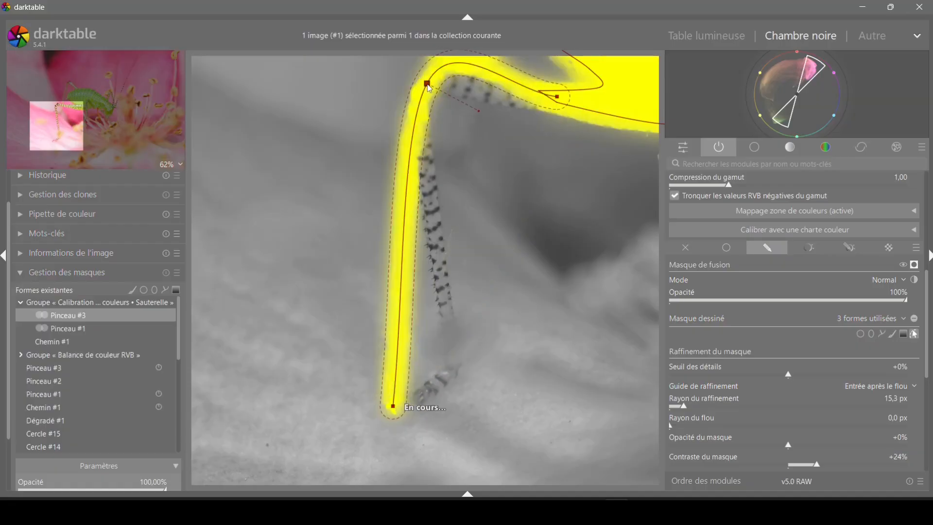
{"action": "left_click", "coordinate": [428, 85], "text": "ctrl"}
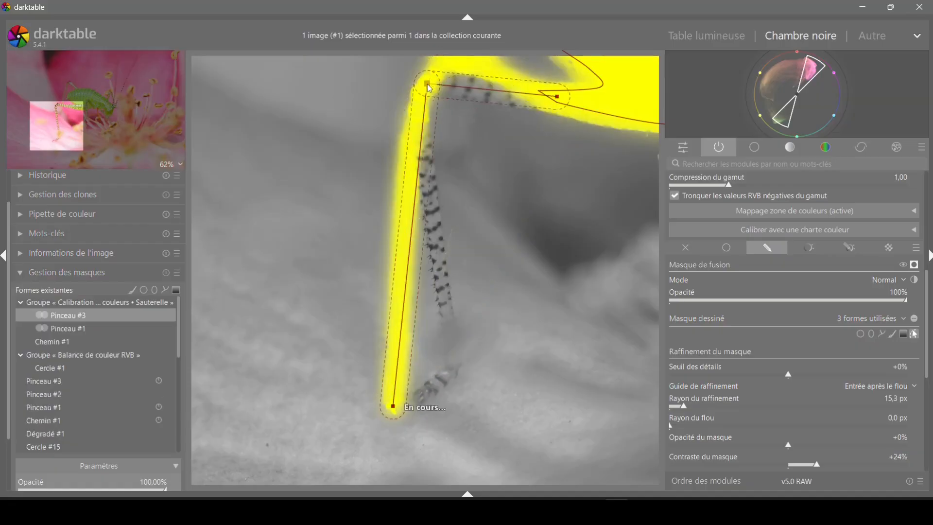
Add stroke nodes at the ankle and just below the knee, and move them onto the hind leg
{"action": "left_click", "coordinate": [403, 325], "text": "ctrl"}
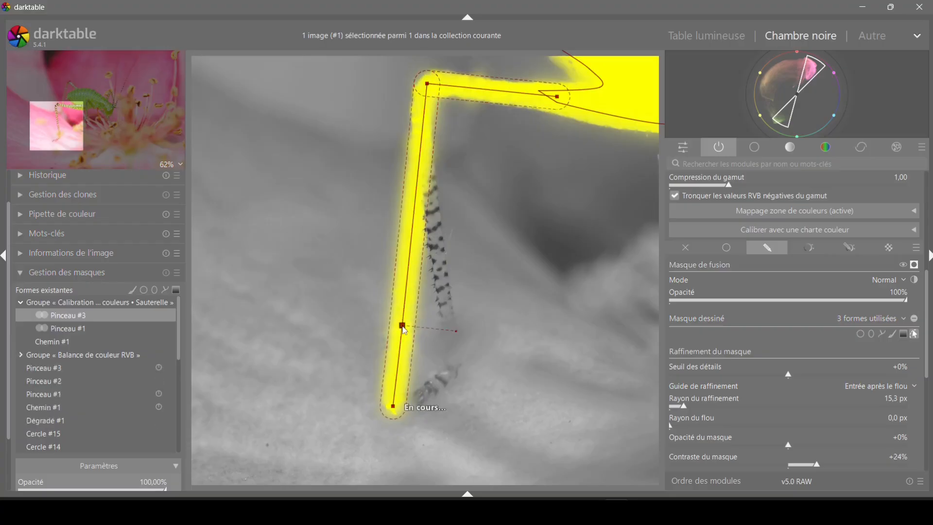
{"action": "mouse_move", "coordinate": [404, 327]}
{"action": "left_mouse_down"}
{"action": "mouse_move", "coordinate": [445, 343]}
{"action": "mouse_move", "coordinate": [464, 364]}
{"action": "left_mouse_up"}
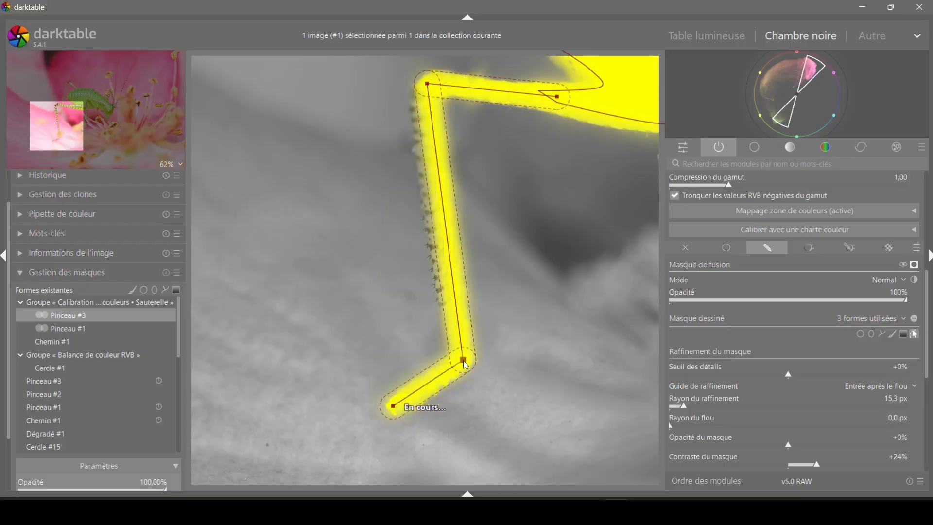
{"action": "left_click", "coordinate": [431, 117], "text": "ctrl"}
{"action": "left_click_drag", "start_coordinate": [431, 117], "coordinate": [421, 116]}
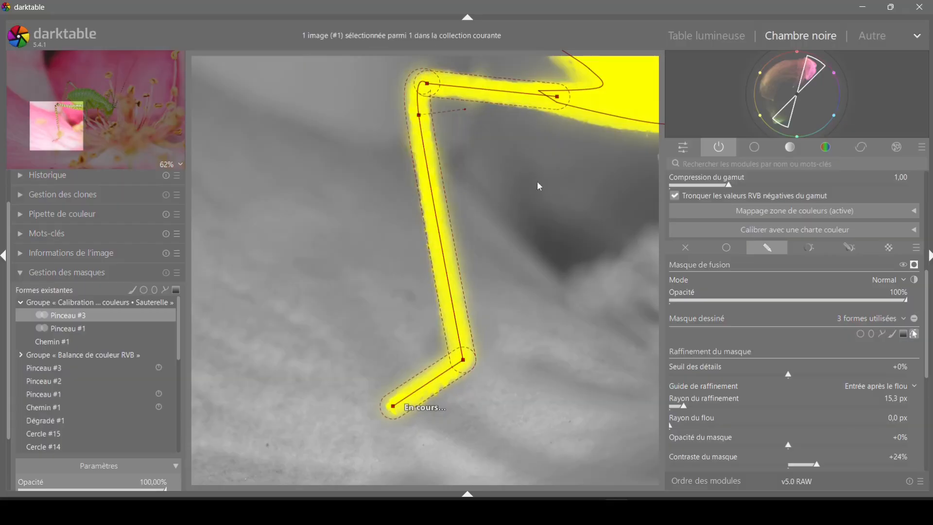
Adjust the stroke's width at its individual nodes, narrowing it toward the ankle and foot
{"action": "scroll", "coordinate": [562, 97], "scroll_direction": "up", "scroll_amount": 1}
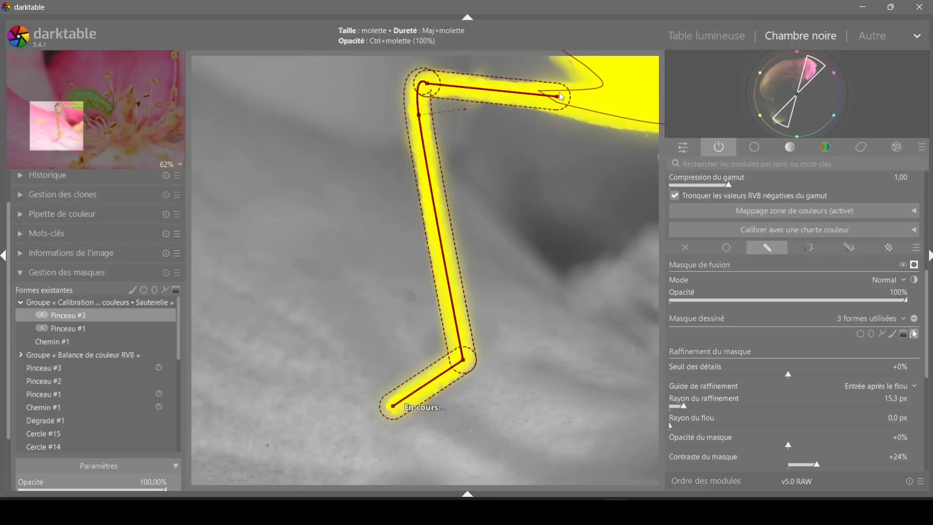
{"action": "scroll", "coordinate": [559, 99], "scroll_direction": "up", "scroll_amount": 1}
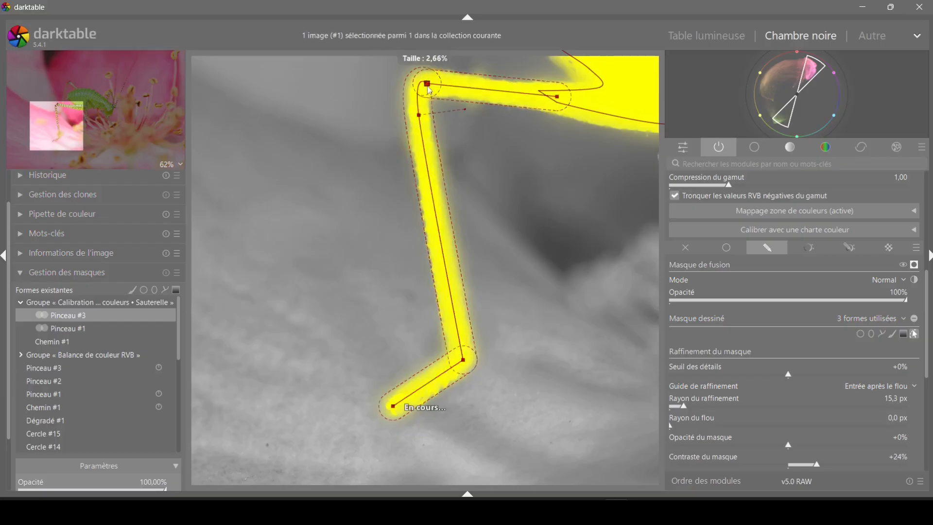
{"action": "scroll", "coordinate": [431, 87], "scroll_direction": "down", "scroll_amount": 3}
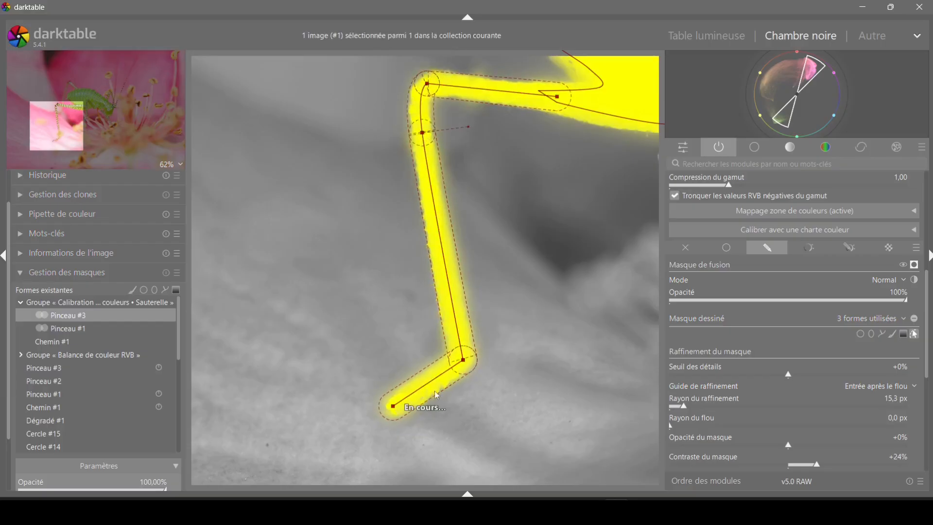
{"action": "scroll", "coordinate": [418, 394], "scroll_direction": "down", "scroll_amount": 2}
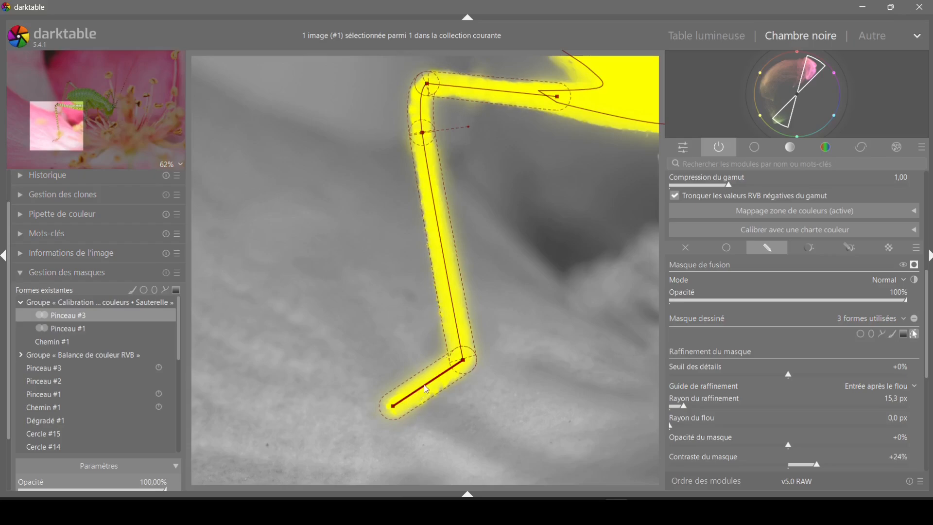
{"action": "scroll", "coordinate": [396, 409], "scroll_direction": "down", "scroll_amount": 6}
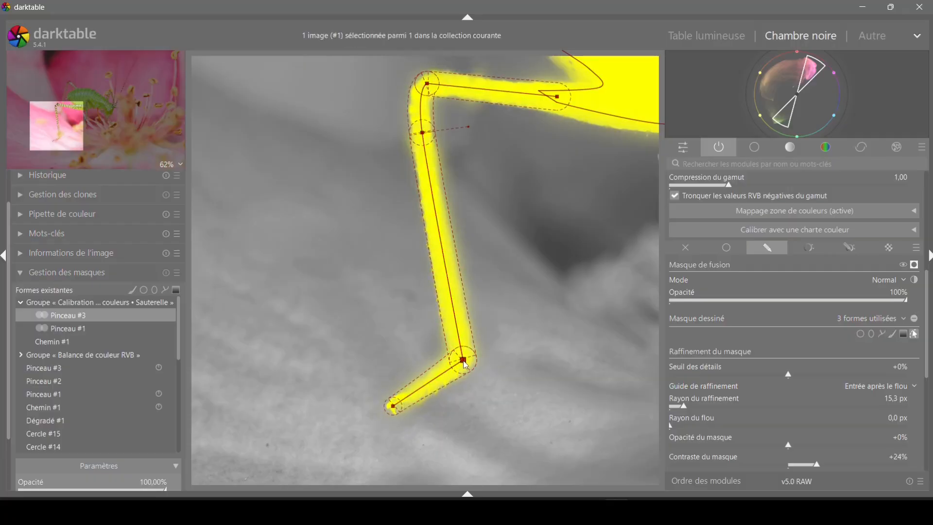
{"action": "scroll", "coordinate": [467, 365], "scroll_direction": "down", "scroll_amount": 4}
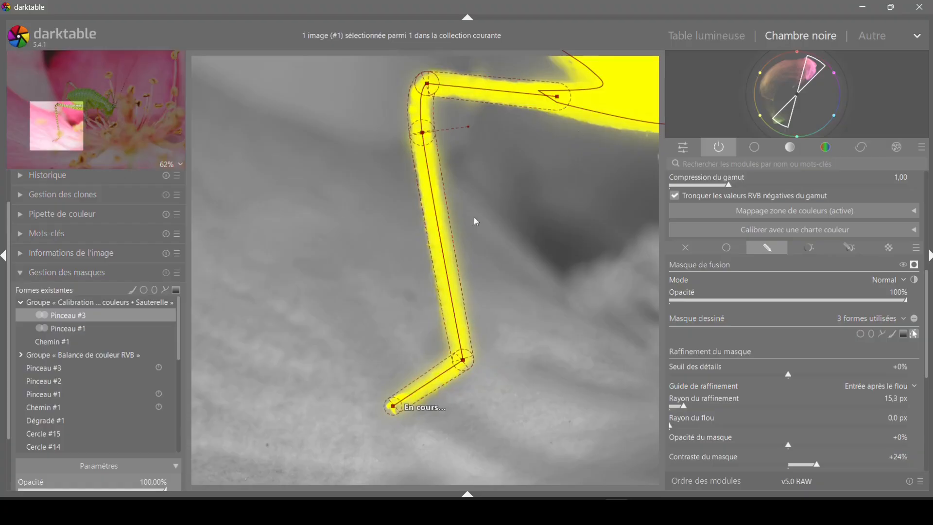
{"action": "scroll", "coordinate": [448, 243], "scroll_direction": "down", "scroll_amount": 1}
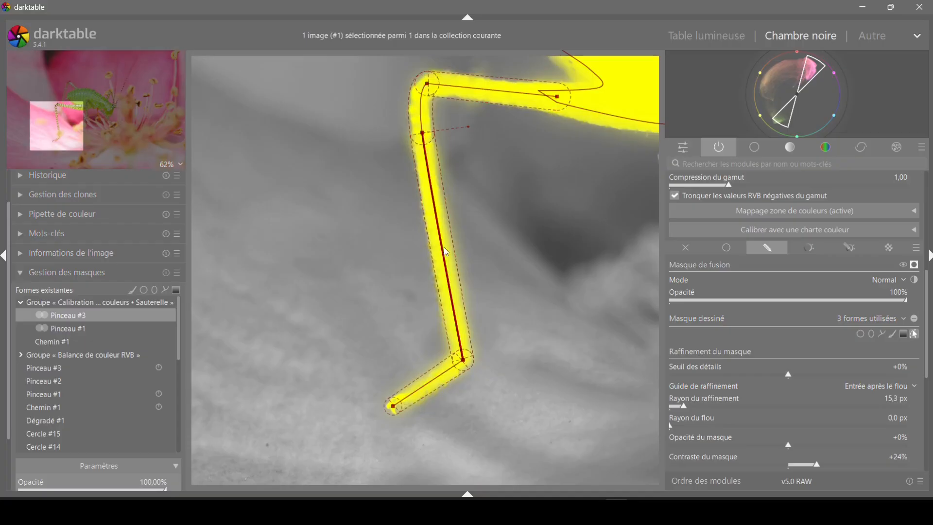
Add further nodes along the shin and foot, and shape the stroke to follow the thin lower leg
{"action": "left_click", "coordinate": [444, 247], "text": "ctrl"}
{"action": "left_click_drag", "start_coordinate": [444, 248], "coordinate": [441, 248]}
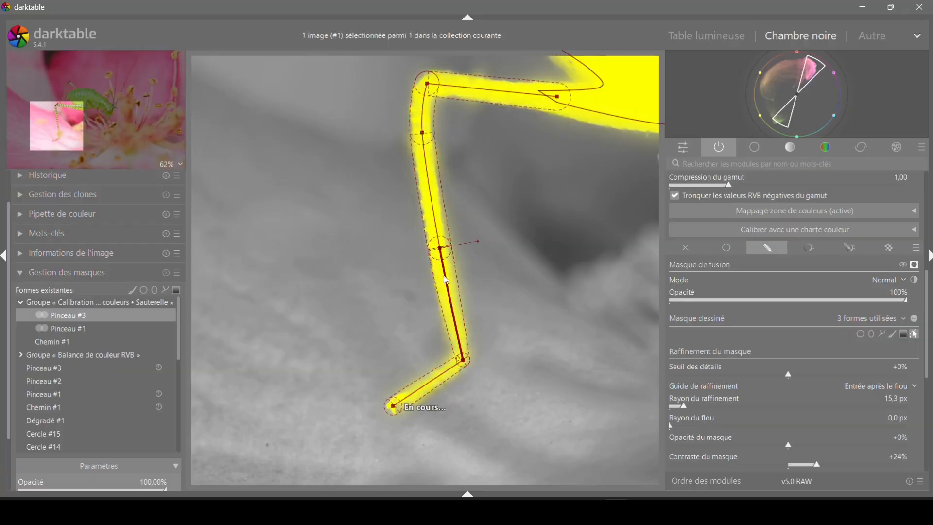
{"action": "left_click", "coordinate": [422, 394], "text": "ctrl"}
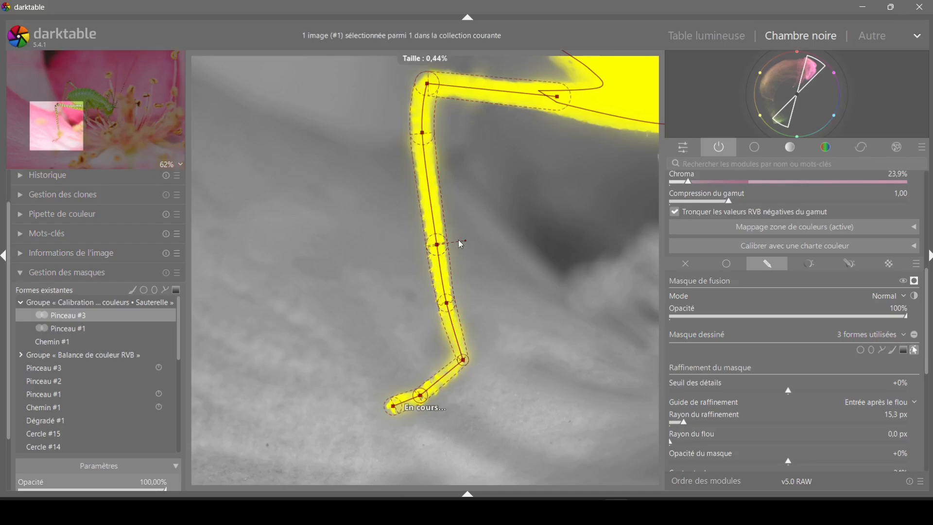
Add a thin brush stroke for the raised leg behind the body, with a corner node at the knee and another below it
{"action": "scroll", "coordinate": [348, 231], "scroll_direction": "down", "scroll_amount": 3}
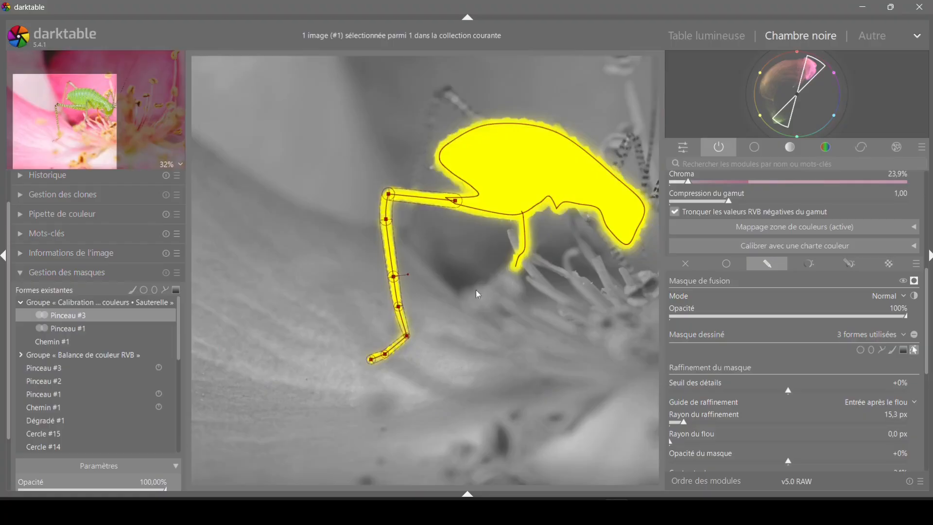
{"action": "left_click_drag", "start_coordinate": [445, 235], "coordinate": [410, 283]}
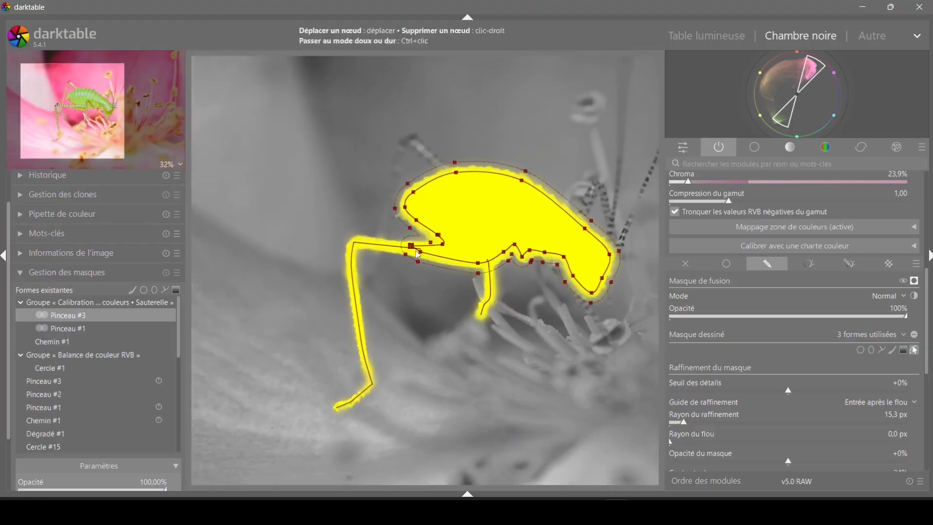
{"action": "left_click", "coordinate": [889, 351]}
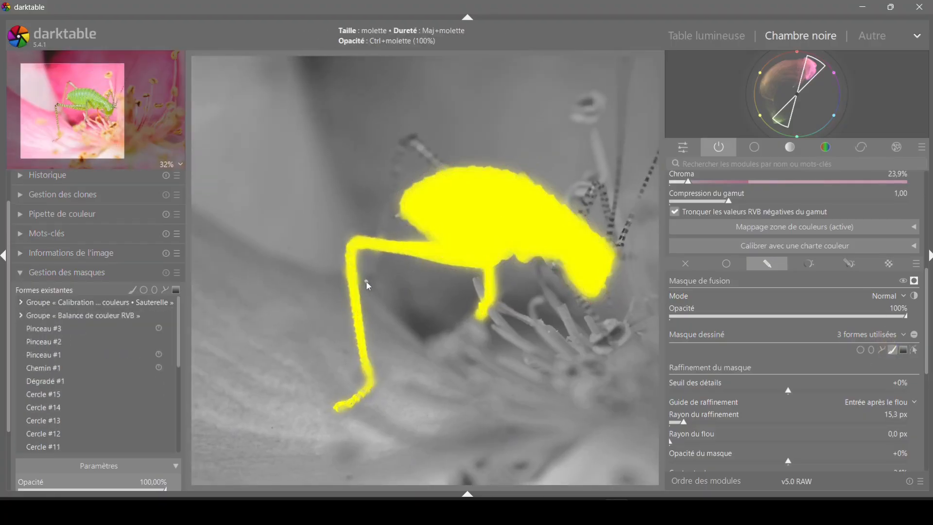
{"action": "mouse_move", "coordinate": [368, 281]}
{"action": "left_mouse_down"}
{"action": "mouse_move", "coordinate": [404, 142]}
{"action": "mouse_move", "coordinate": [437, 155]}
{"action": "mouse_move", "coordinate": [458, 179]}
{"action": "left_mouse_up"}
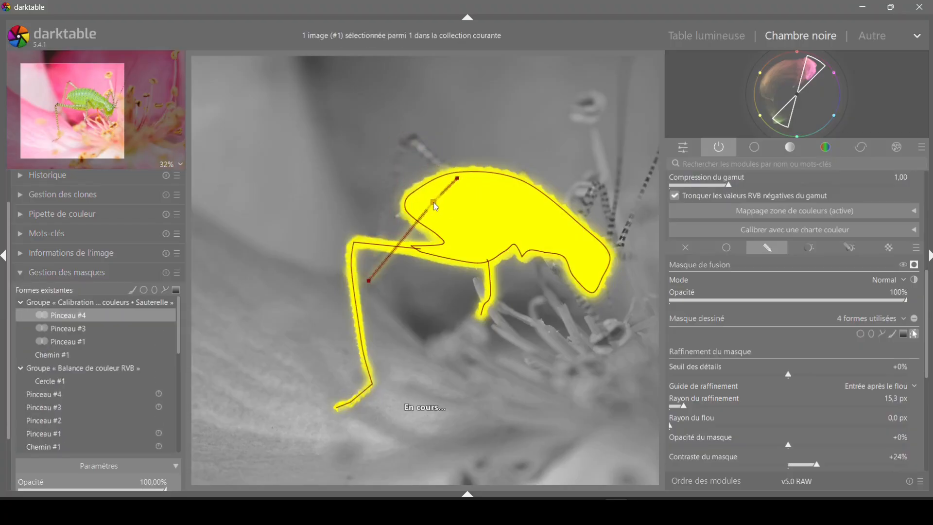
{"action": "mouse_move", "coordinate": [434, 202]}
{"action": "left_mouse_down"}
{"action": "mouse_move", "coordinate": [408, 160]}
{"action": "mouse_move", "coordinate": [408, 136]}
{"action": "left_mouse_up"}
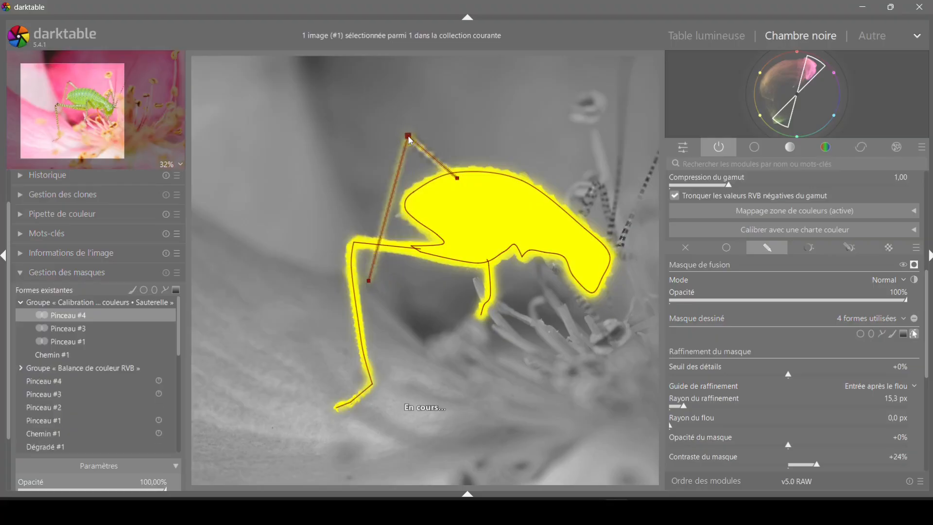
{"action": "left_click", "coordinate": [396, 174], "text": "ctrl"}
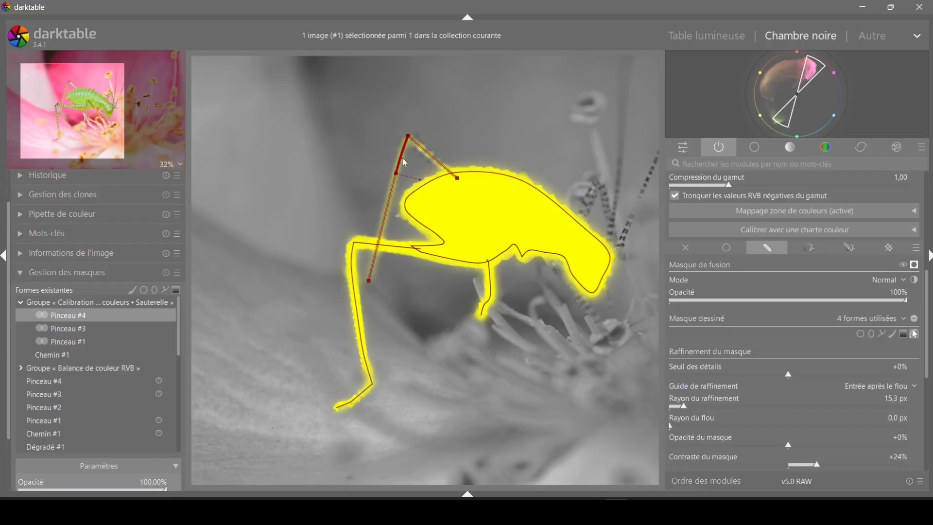
Set the raised-leg stroke's hardness to 61.43%, add a node near its lower end, and bend the tip outward along the foot
{"action": "scroll", "coordinate": [405, 162], "scroll_direction": "up", "scroll_amount": 2}
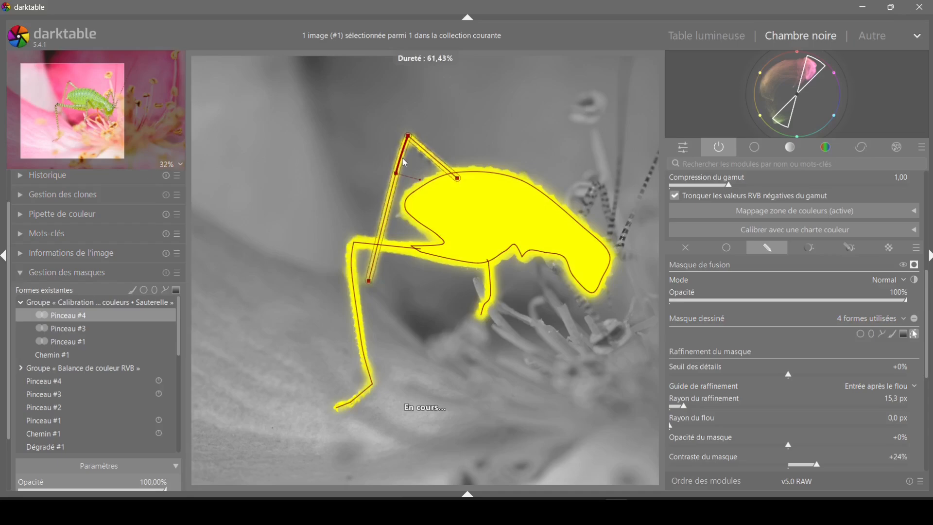
{"action": "scroll", "coordinate": [402, 158], "scroll_direction": "up", "scroll_amount": 1}
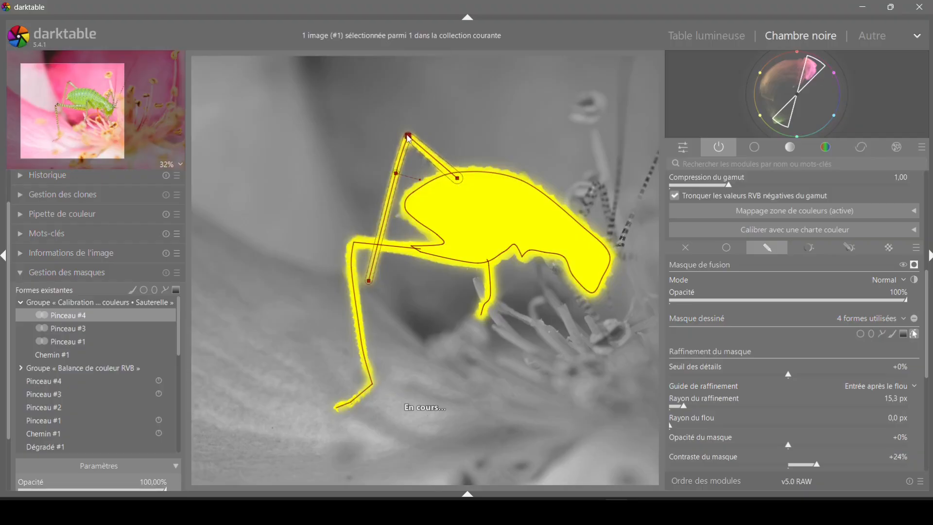
{"action": "left_click", "coordinate": [372, 269]}
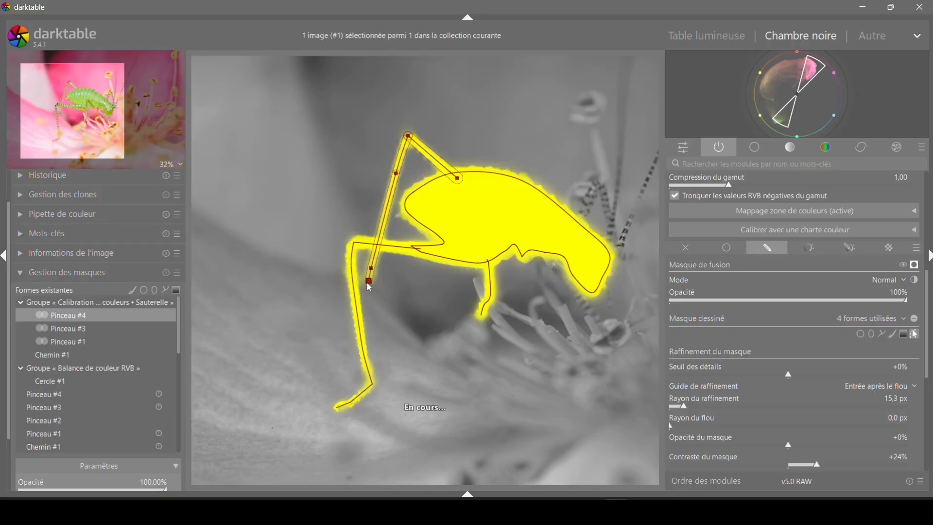
{"action": "left_click_drag", "start_coordinate": [369, 284], "coordinate": [346, 283]}
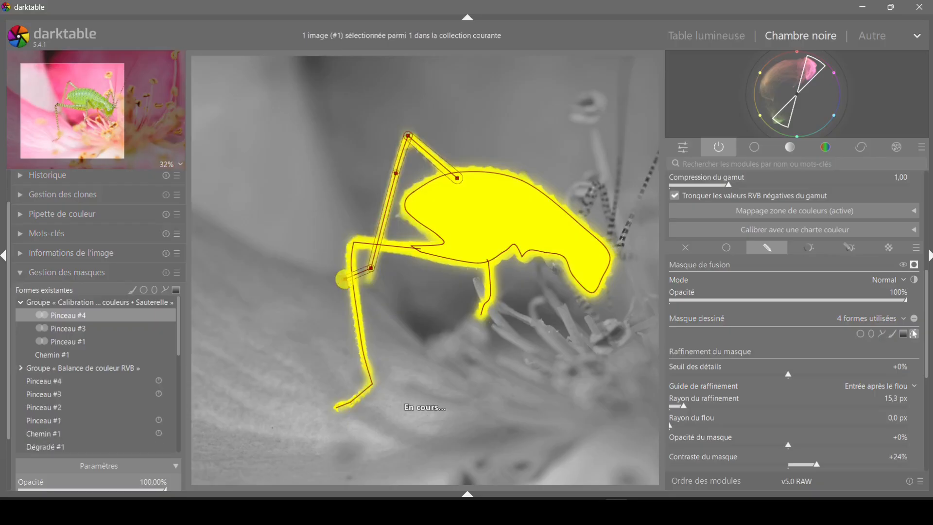
Hide the mask overlay, align the raised-leg stroke's ankle node with the photo, and add another node to curve its foot section
{"action": "left_click", "coordinate": [914, 265]}
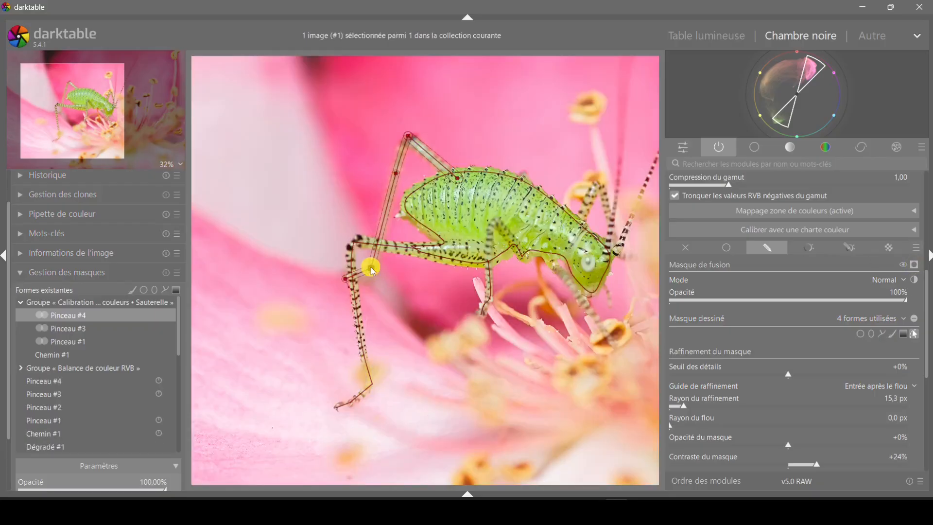
{"action": "left_click_drag", "start_coordinate": [371, 268], "coordinate": [374, 275]}
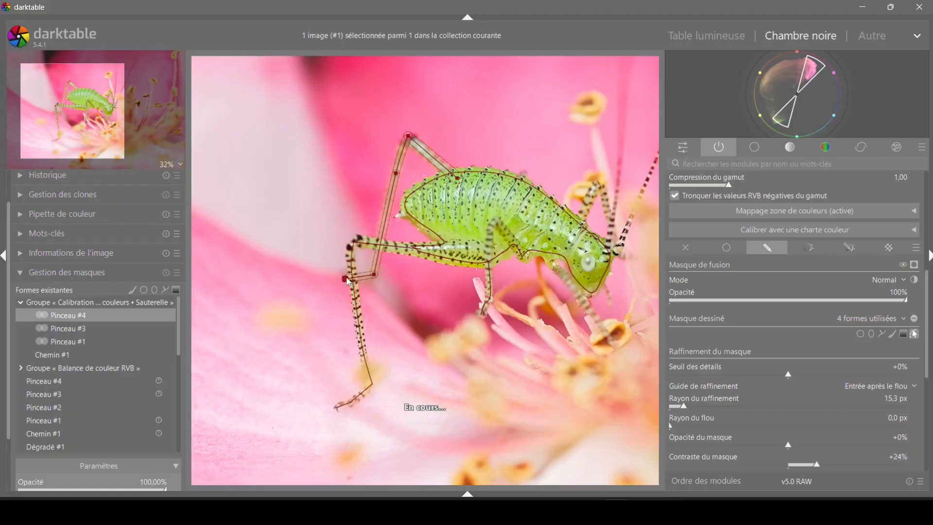
{"action": "left_click", "coordinate": [362, 276], "text": "ctrl"}
{"action": "left_click", "coordinate": [365, 280]}
{"action": "scroll", "coordinate": [364, 282], "scroll_direction": "down", "scroll_amount": 1}
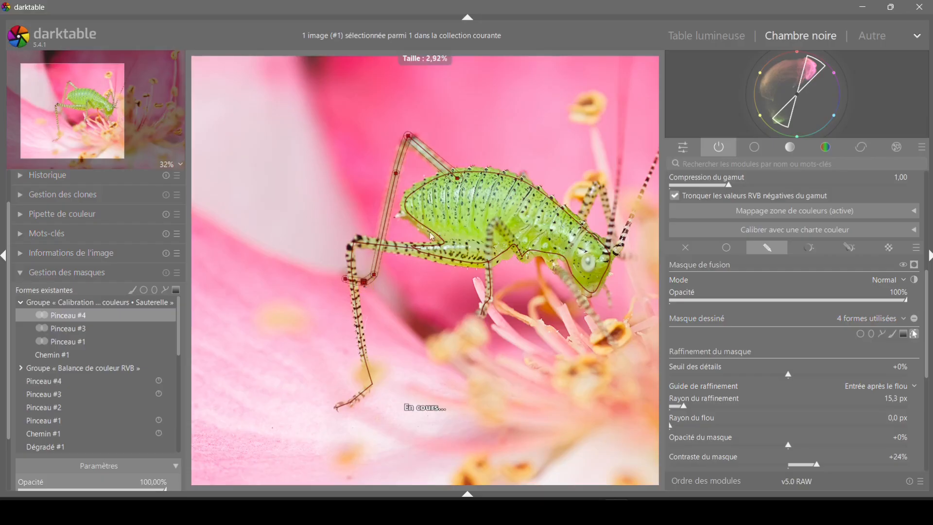
Add a brush stroke for the bent front leg behind the head, with added nodes following its raised knee and foot
{"action": "left_click", "coordinate": [892, 334]}
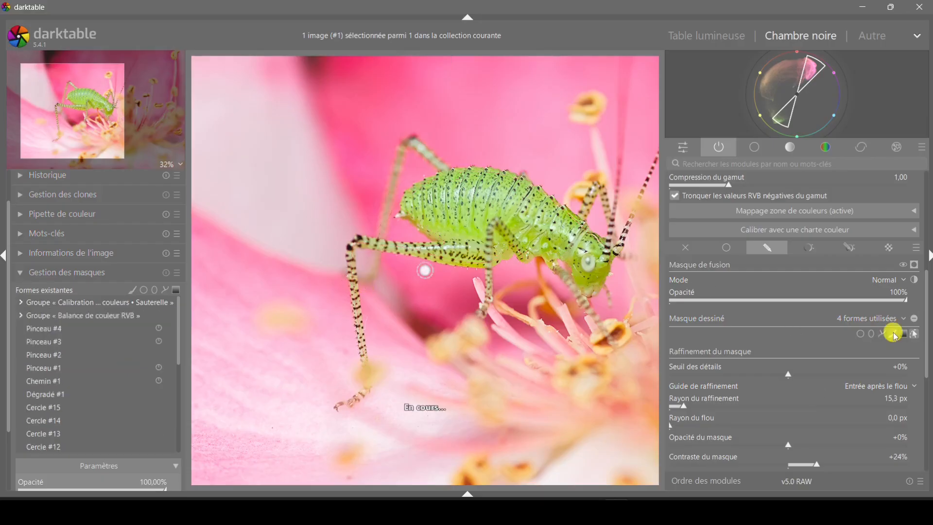
{"action": "left_click", "coordinate": [584, 224]}
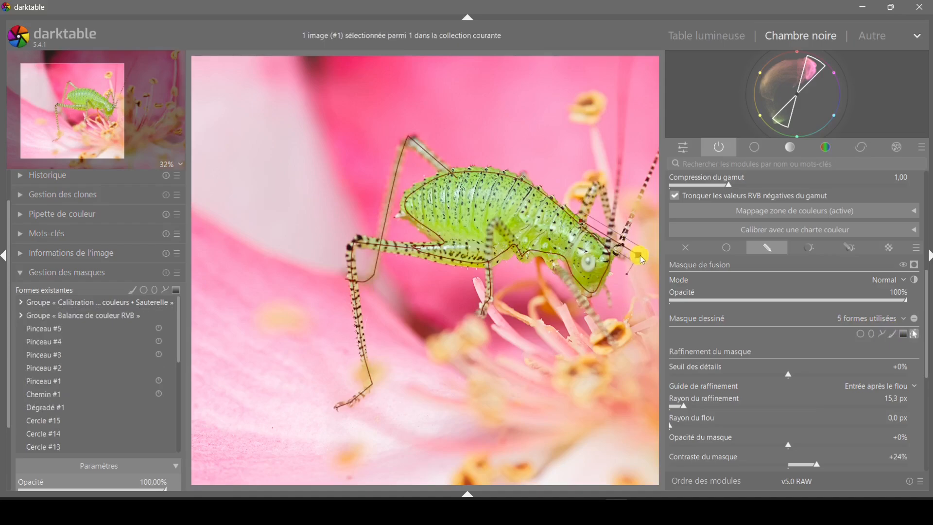
{"action": "left_click", "coordinate": [641, 262]}
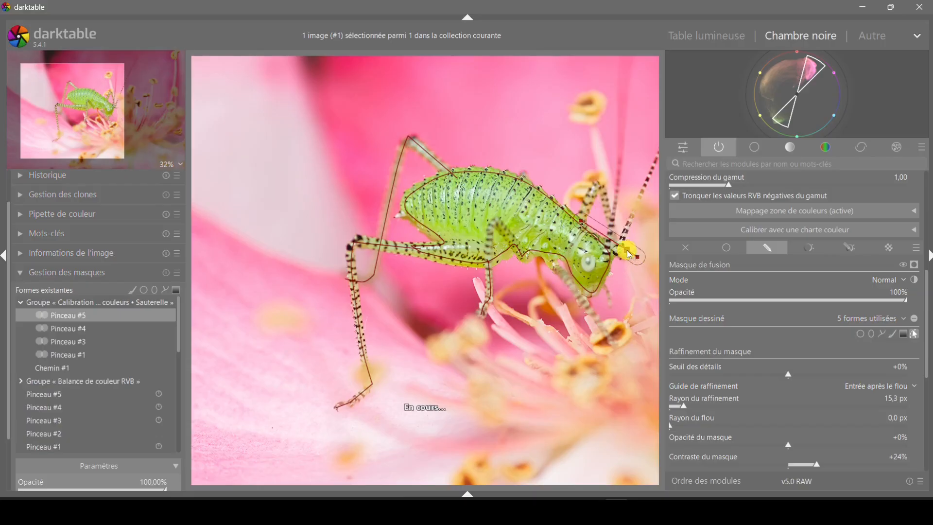
{"action": "left_click", "coordinate": [599, 232]}
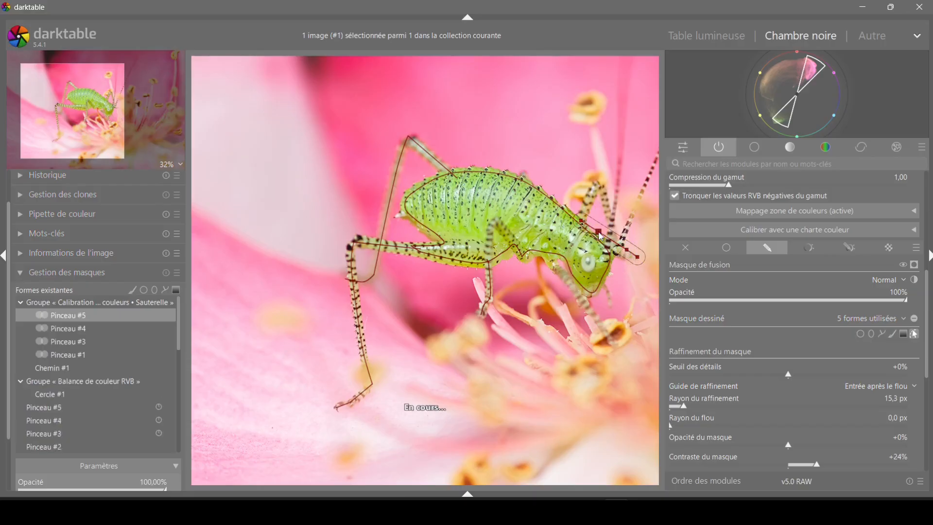
{"action": "left_click_drag", "start_coordinate": [602, 236], "coordinate": [600, 189]}
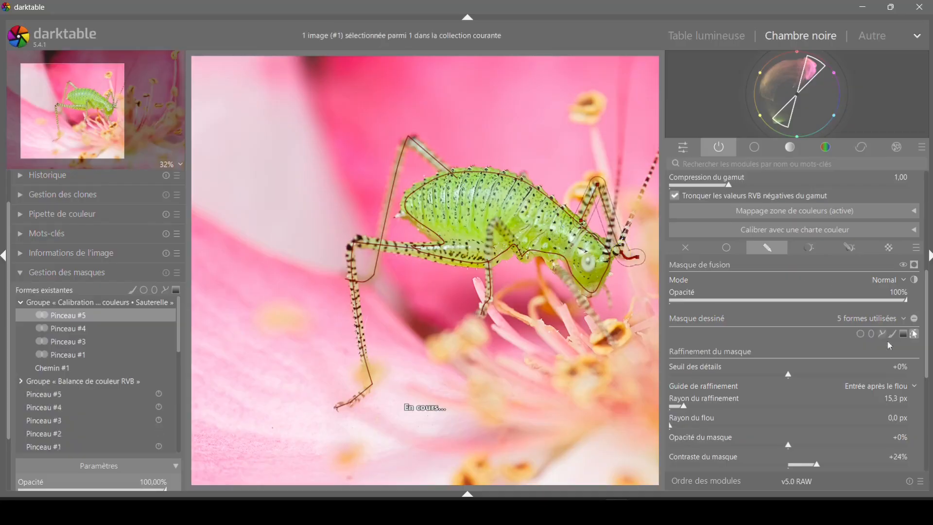
Add a brush stroke along the front leg that reaches down onto the stamen, shaping it up to the body
{"action": "left_click", "coordinate": [891, 334]}
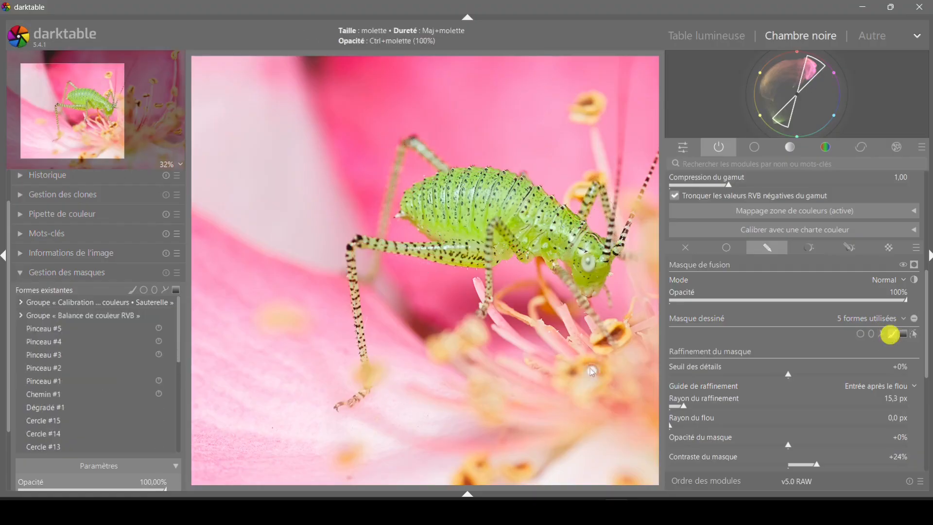
{"action": "left_click", "coordinate": [613, 341]}
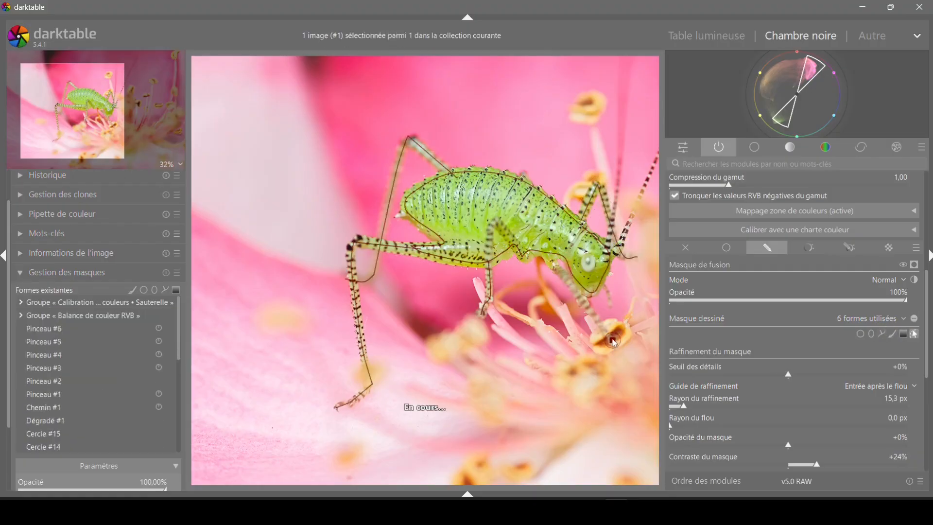
{"action": "left_click_drag", "start_coordinate": [614, 343], "coordinate": [541, 253]}
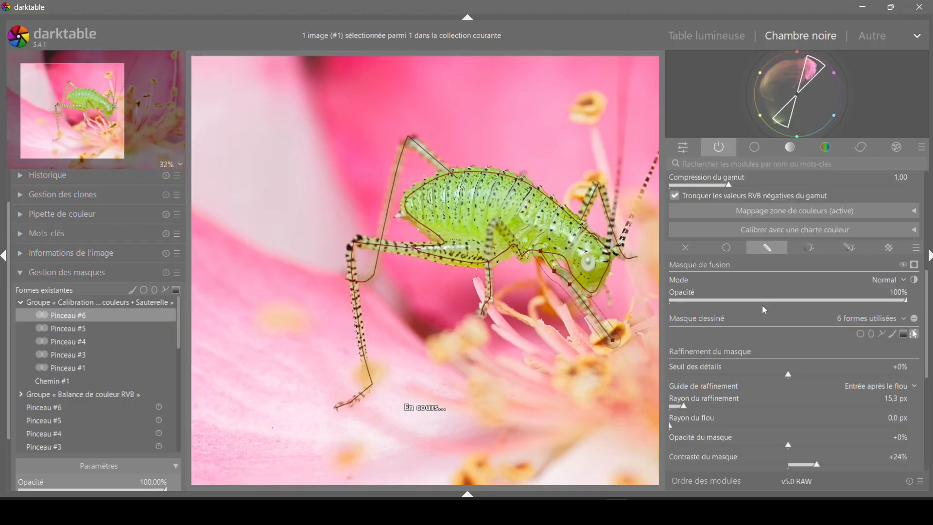
Place three small brush shapes at the antenna bases and the mouth in continuous creation, and leave the brush tool
{"action": "left_click", "coordinate": [893, 335]}
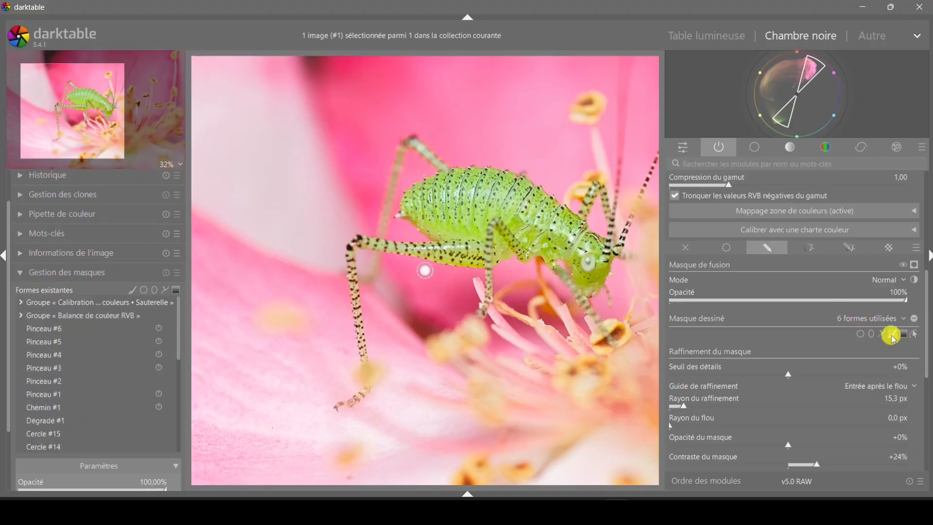
{"action": "left_click", "coordinate": [622, 252]}
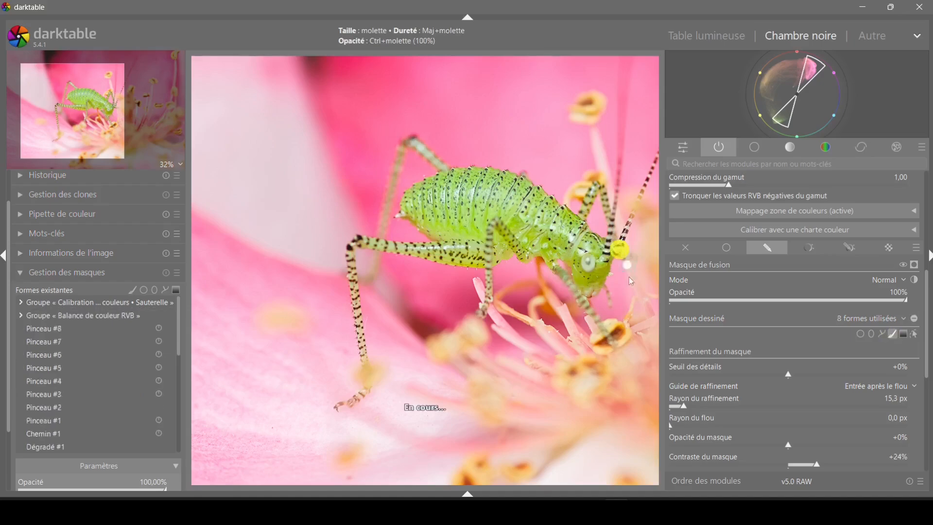
{"action": "left_click", "coordinate": [605, 292]}
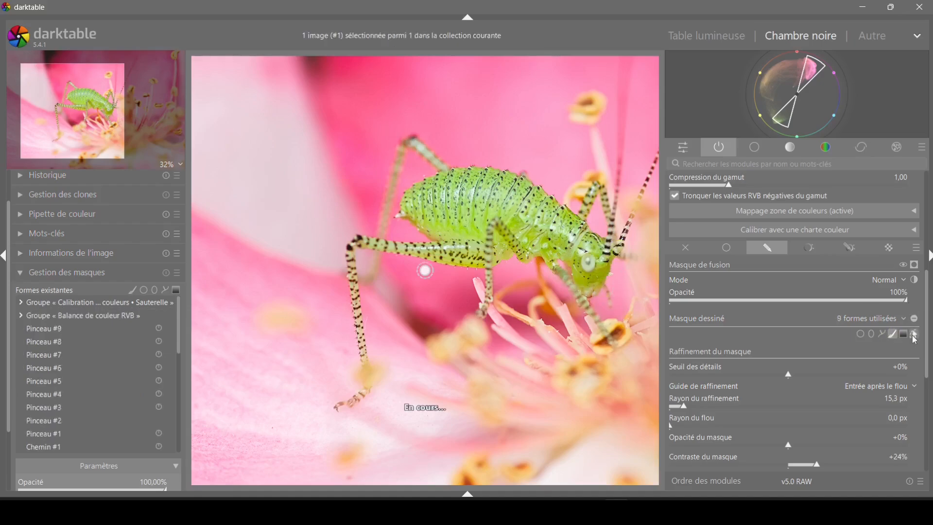
{"action": "left_click", "coordinate": [894, 335]}
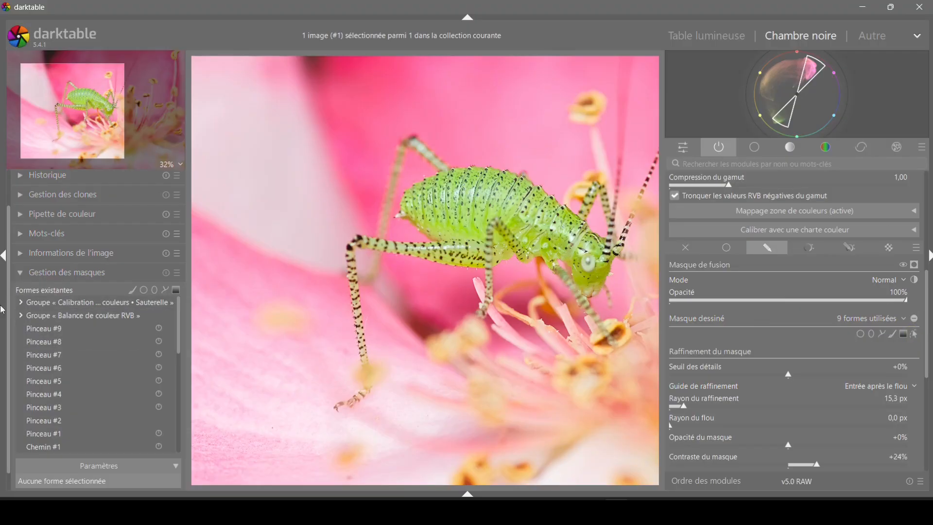
Stretch Pinceau #9 downward along the mouthpart, show the mask overlay, and reduce the stroke's size to 0.89%
{"action": "left_click", "coordinate": [21, 302]}
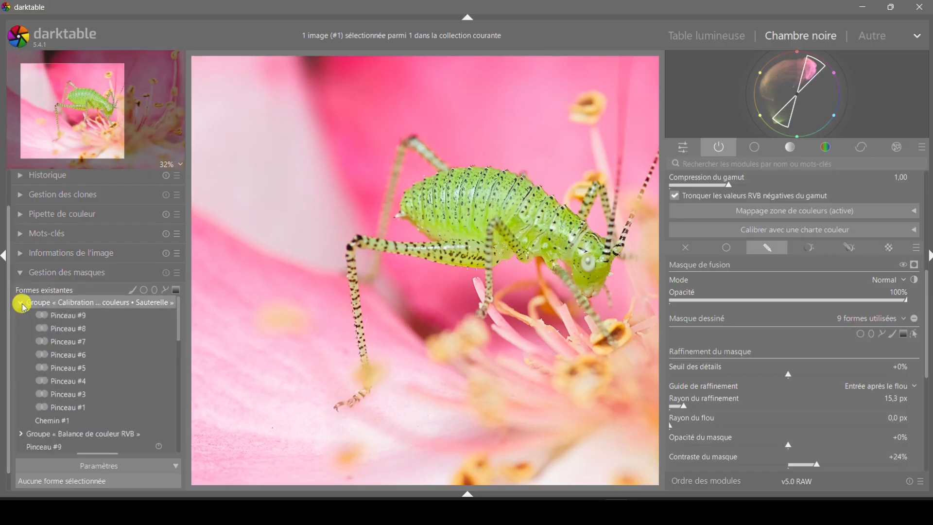
{"action": "left_click", "coordinate": [83, 315]}
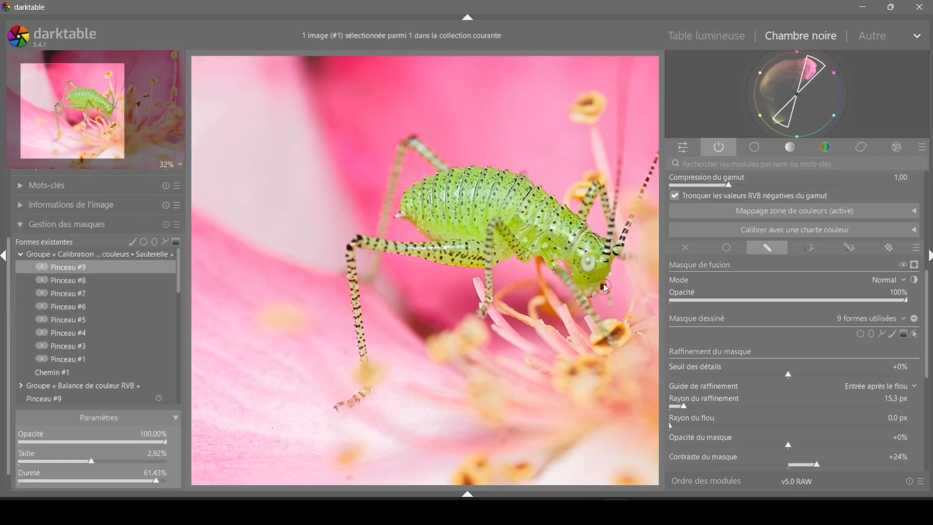
{"action": "left_click_drag", "start_coordinate": [604, 289], "coordinate": [613, 311]}
{"action": "left_click", "coordinate": [915, 266]}
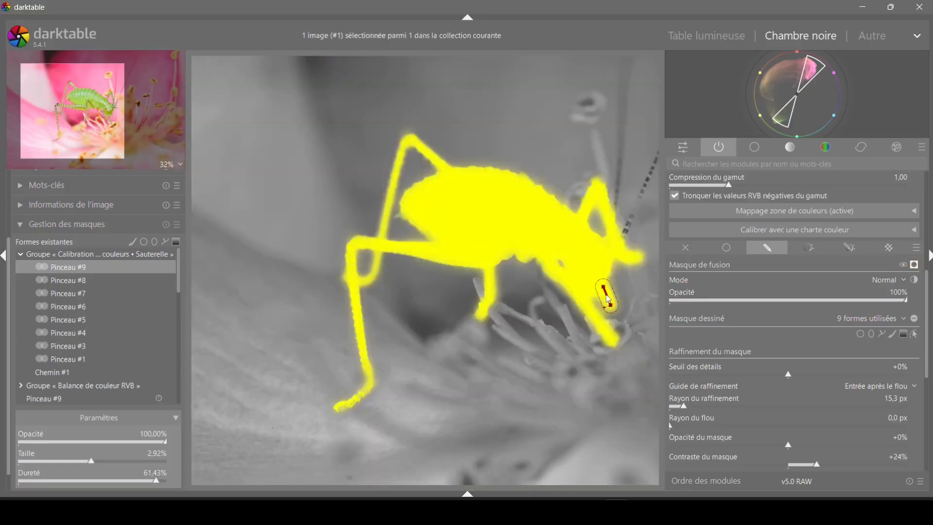
{"action": "scroll", "coordinate": [605, 301], "scroll_direction": "down", "scroll_amount": 4}
{"action": "scroll", "coordinate": [609, 300], "scroll_direction": "down", "scroll_amount": 8}
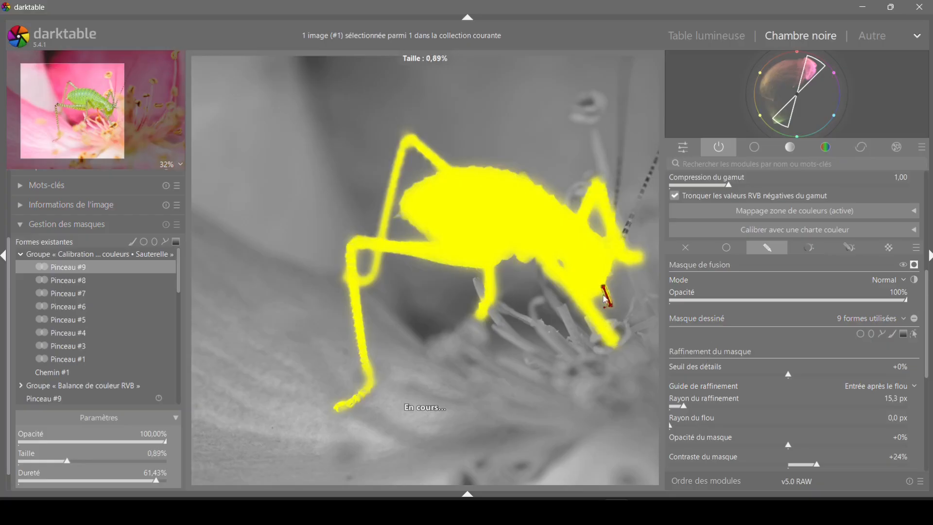
Reposition both end nodes of the mouthpart stroke at 100% zoom and adjust its curvature to follow the thin palp
{"action": "middle_click", "coordinate": [610, 300]}
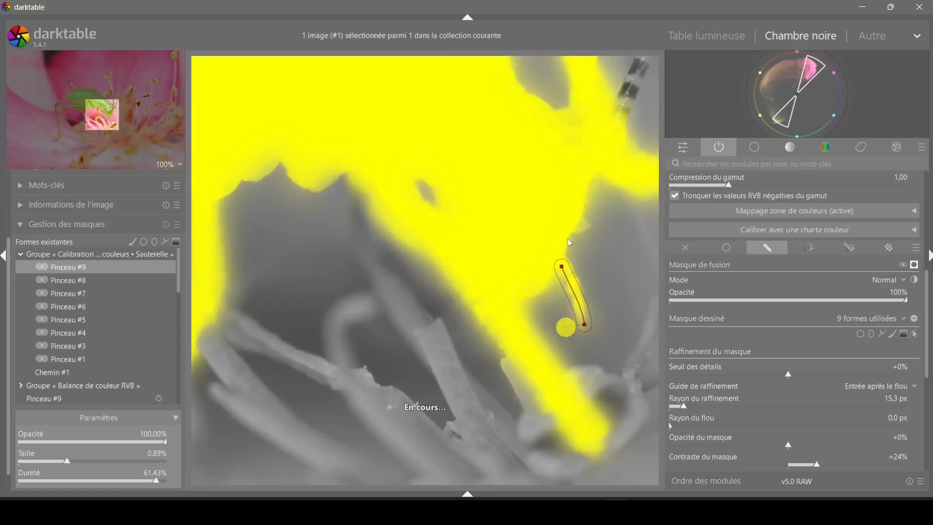
{"action": "left_click", "coordinate": [563, 267]}
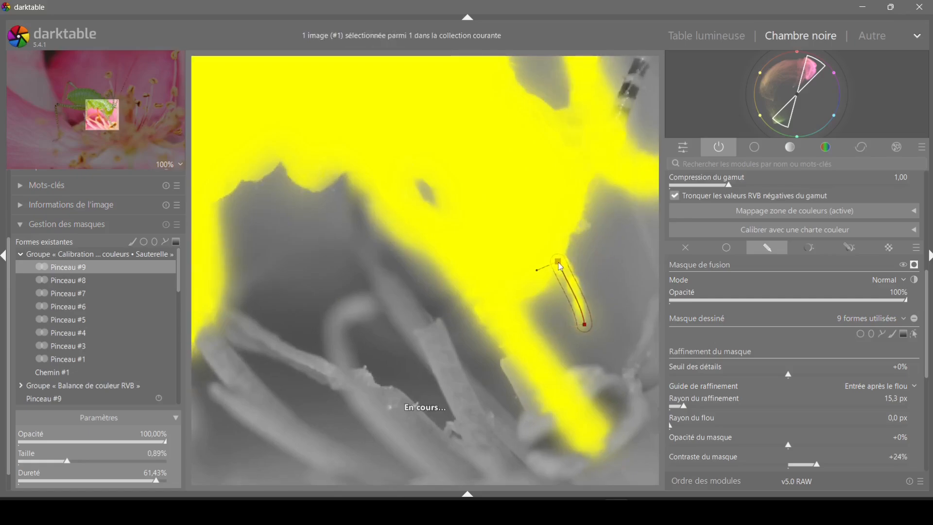
{"action": "left_click_drag", "start_coordinate": [537, 270], "coordinate": [539, 281]}
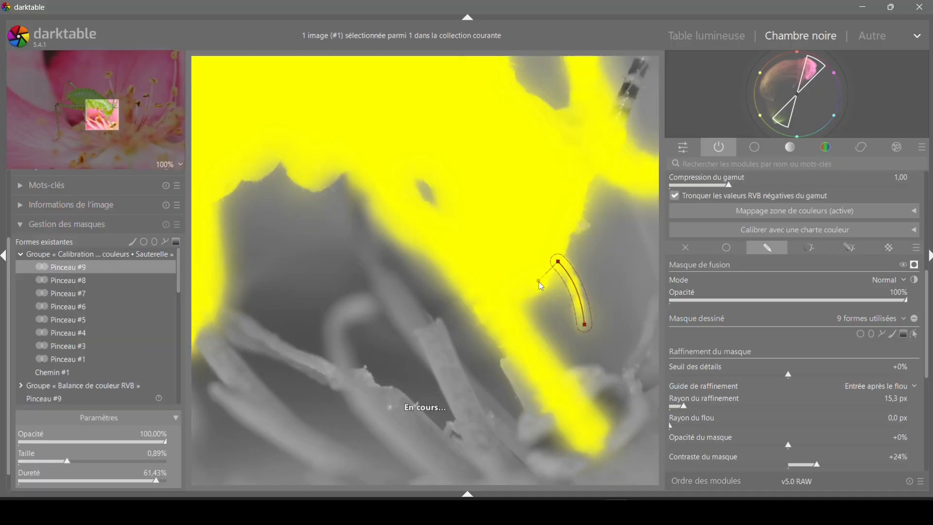
{"action": "left_click", "coordinate": [583, 324]}
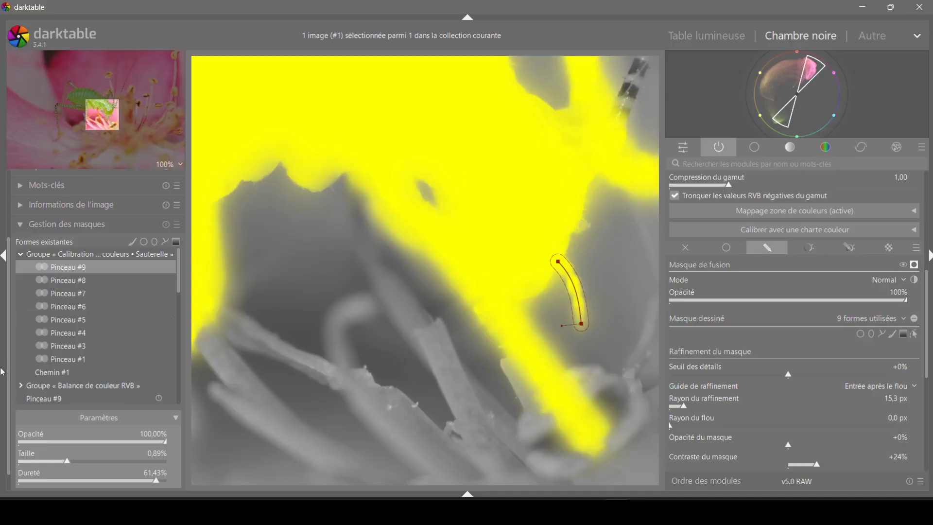
Select Pinceau #8 and stretch it from the antenna's base upward along the dotted antenna
{"action": "left_click", "coordinate": [73, 281]}
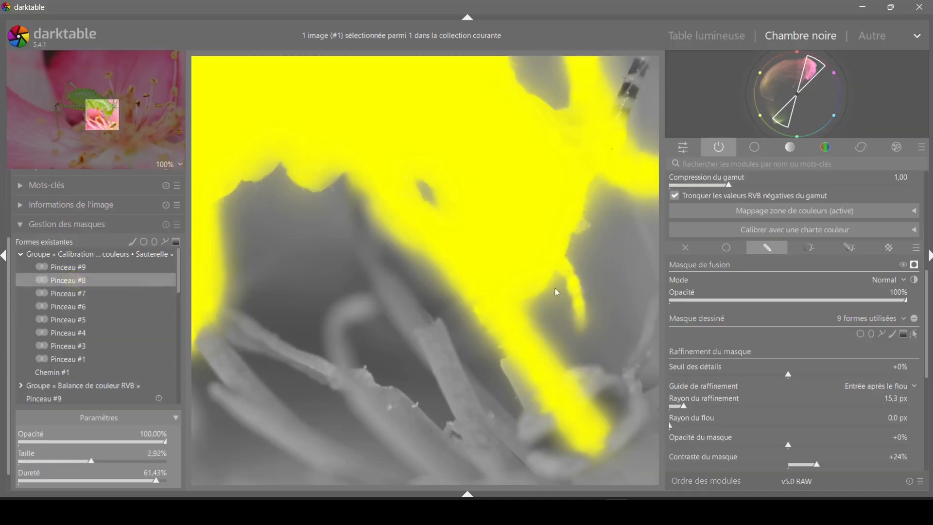
{"action": "left_click_drag", "start_coordinate": [639, 235], "coordinate": [589, 357]}
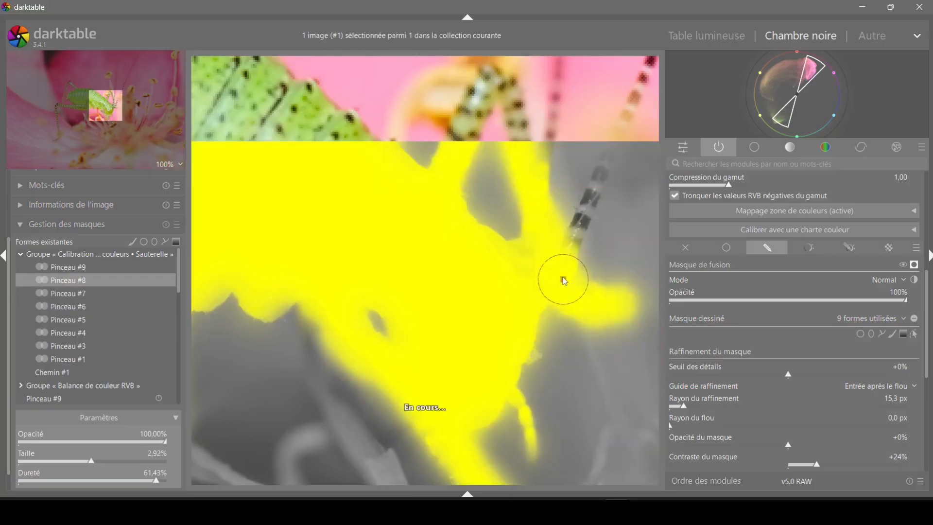
{"action": "left_click_drag", "start_coordinate": [564, 281], "coordinate": [647, 66]}
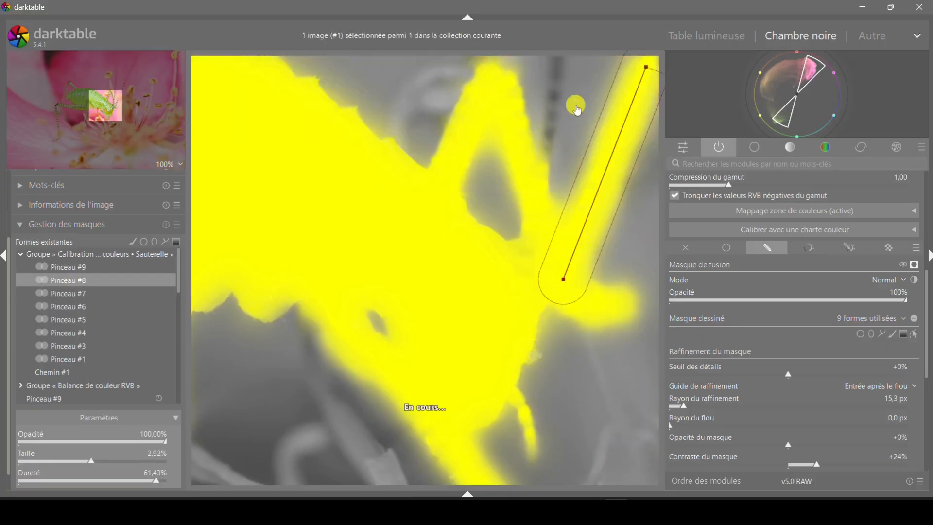
{"action": "left_click_drag", "start_coordinate": [577, 111], "coordinate": [417, 329]}
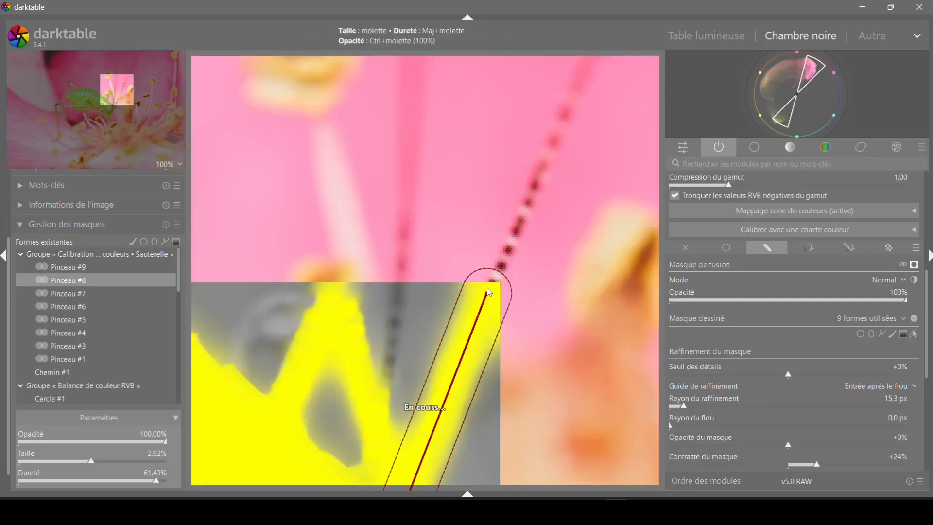
{"action": "left_click_drag", "start_coordinate": [489, 293], "coordinate": [577, 87]}
Narrow the antenna stroke at its base, and add a narrower node partway up, placed on the antenna
{"action": "left_click_drag", "start_coordinate": [578, 336], "coordinate": [617, 145]}
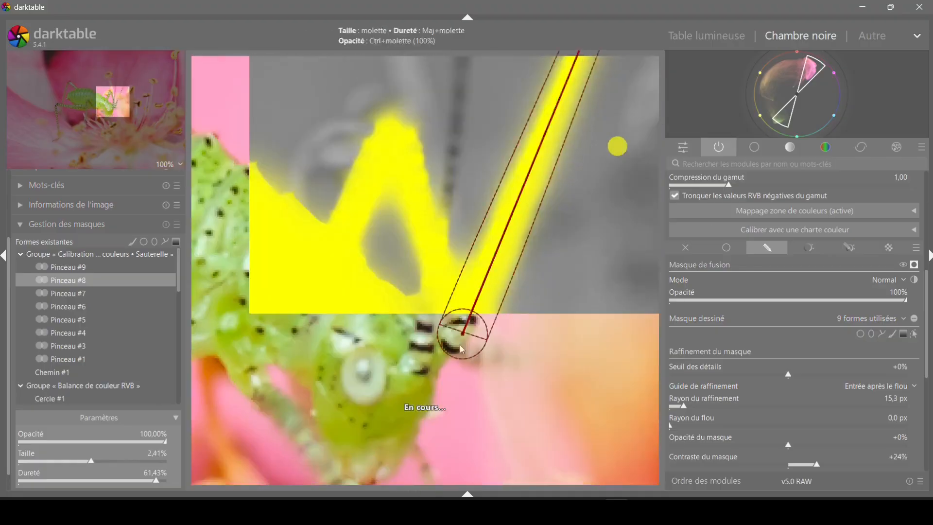
{"action": "scroll", "coordinate": [464, 340], "scroll_direction": "down", "scroll_amount": 5}
{"action": "scroll", "coordinate": [463, 339], "scroll_direction": "down", "scroll_amount": 4}
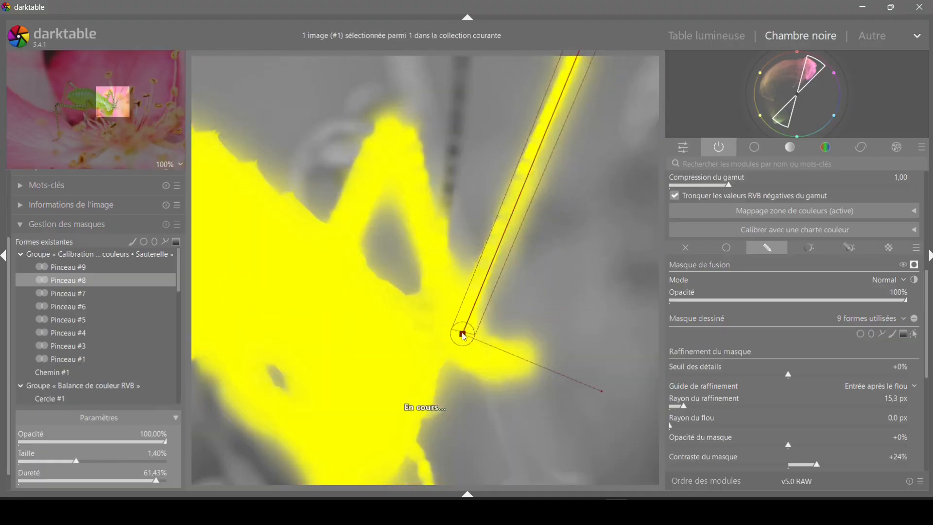
{"action": "left_click", "coordinate": [517, 190], "text": "ctrl"}
{"action": "left_click_drag", "start_coordinate": [515, 188], "coordinate": [517, 194]}
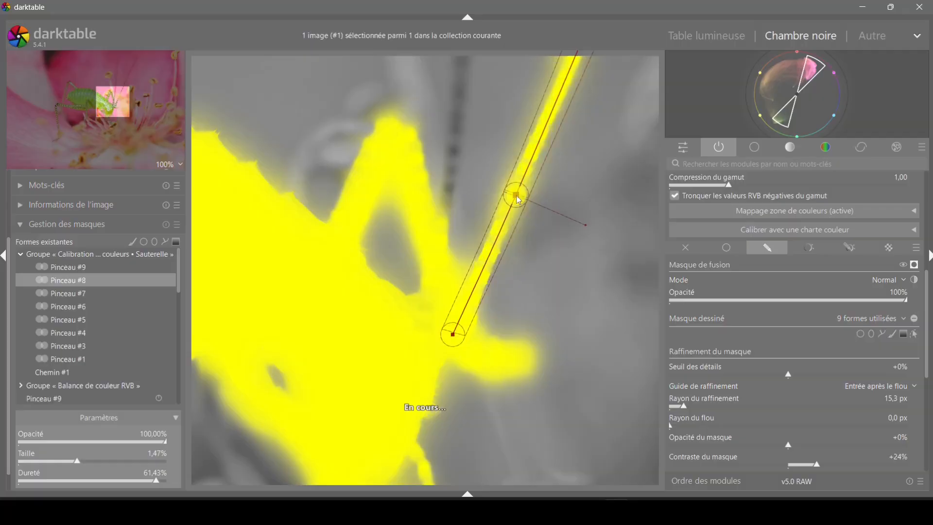
{"action": "scroll", "coordinate": [623, 131], "scroll_direction": "down", "scroll_amount": 6}
Add another node to the Pinceau #8 stroke on the antenna, and extend its end node up to the antenna's tip
{"action": "left_click_drag", "start_coordinate": [431, 104], "coordinate": [280, 231]}
{"action": "mouse_move", "coordinate": [480, 144]}
{"action": "left_mouse_down"}
{"action": "mouse_move", "coordinate": [490, 121]}
{"action": "mouse_move", "coordinate": [479, 145]}
{"action": "left_mouse_up"}
{"action": "left_click", "coordinate": [473, 156], "text": "ctrl"}
{"action": "left_click_drag", "start_coordinate": [558, 125], "coordinate": [519, 223]}
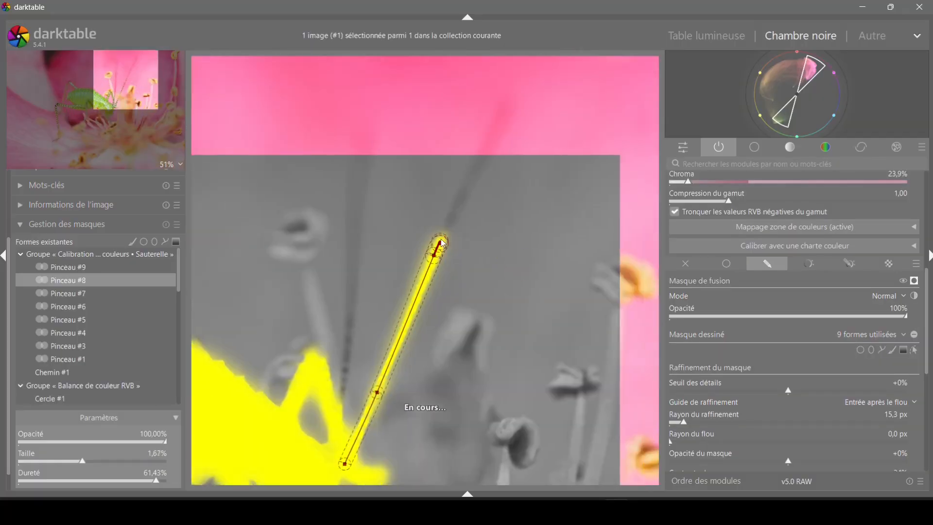
{"action": "mouse_move", "coordinate": [440, 243]}
{"action": "left_mouse_down"}
{"action": "mouse_move", "coordinate": [510, 104]}
{"action": "mouse_move", "coordinate": [487, 104]}
{"action": "mouse_move", "coordinate": [507, 110]}
{"action": "left_mouse_up"}
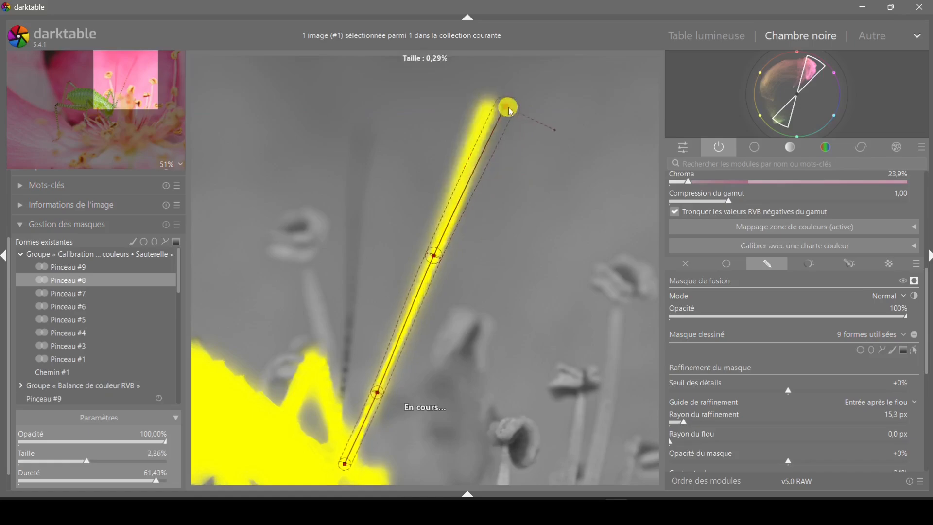
Hide the mask overlay and narrow the Pinceau #8 stroke at its middle nodes to fit the thin antenna
{"action": "left_click", "coordinate": [915, 281]}
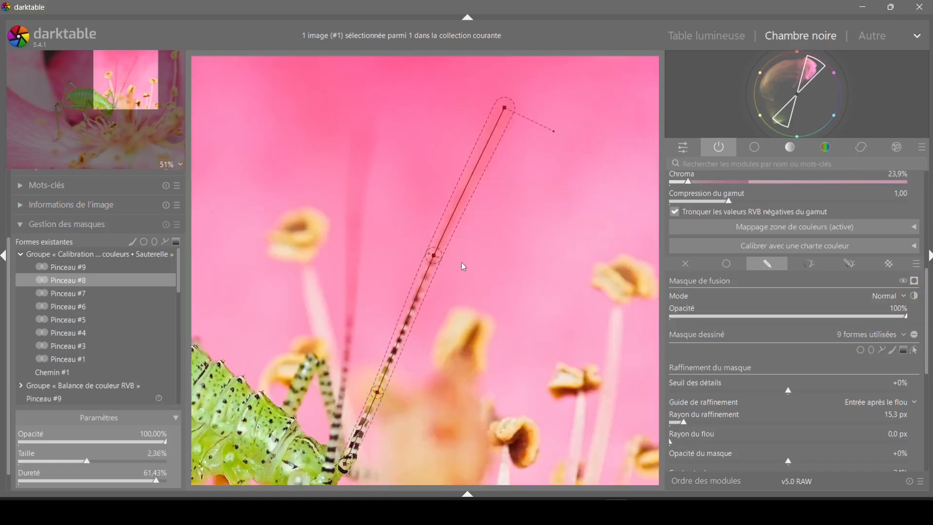
{"action": "scroll", "coordinate": [436, 258], "scroll_direction": "down", "scroll_amount": 5}
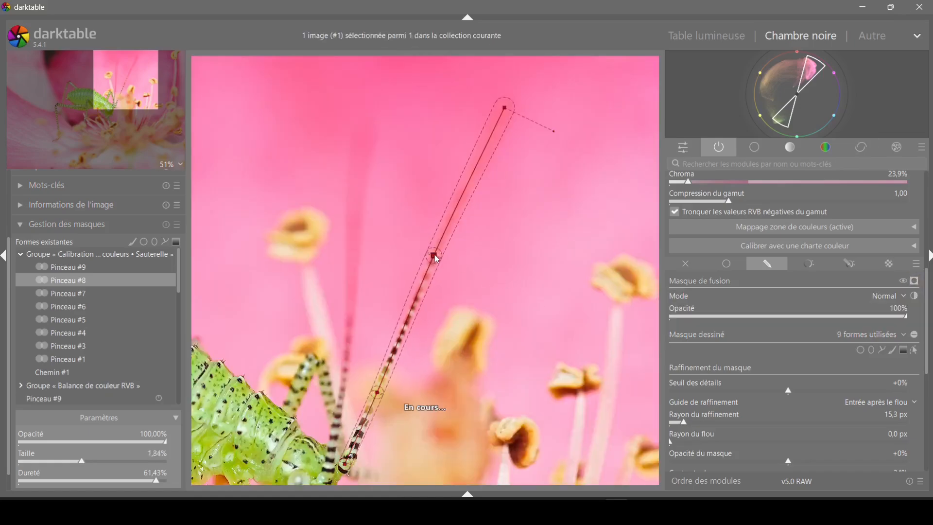
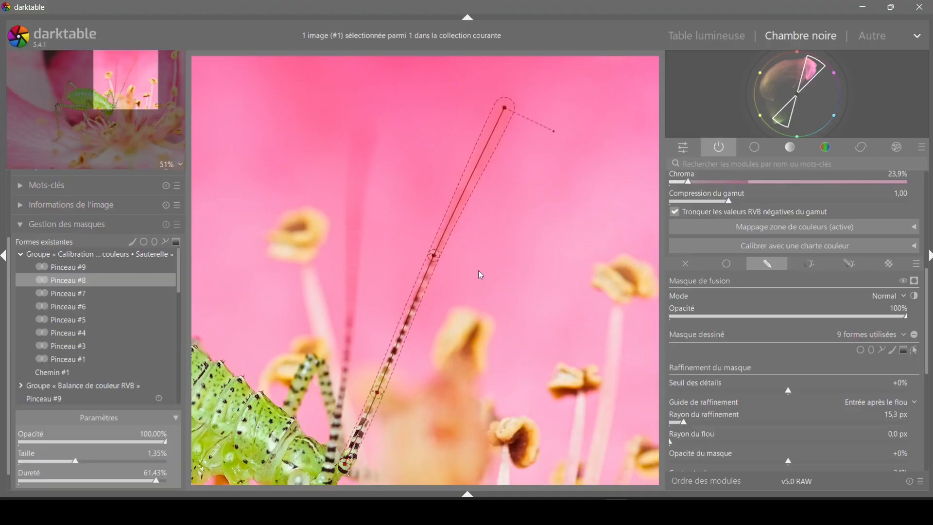
Select Pinceau #7, stretch its end node up along the second antenna, and add a node midway placed on the antenna
{"action": "left_click_drag", "start_coordinate": [479, 270], "coordinate": [537, 166]}
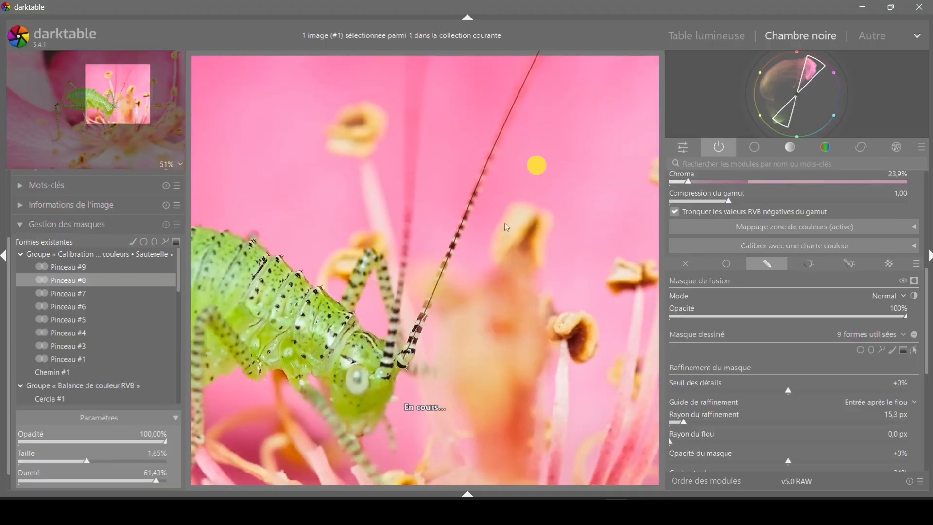
{"action": "left_click", "coordinate": [74, 294]}
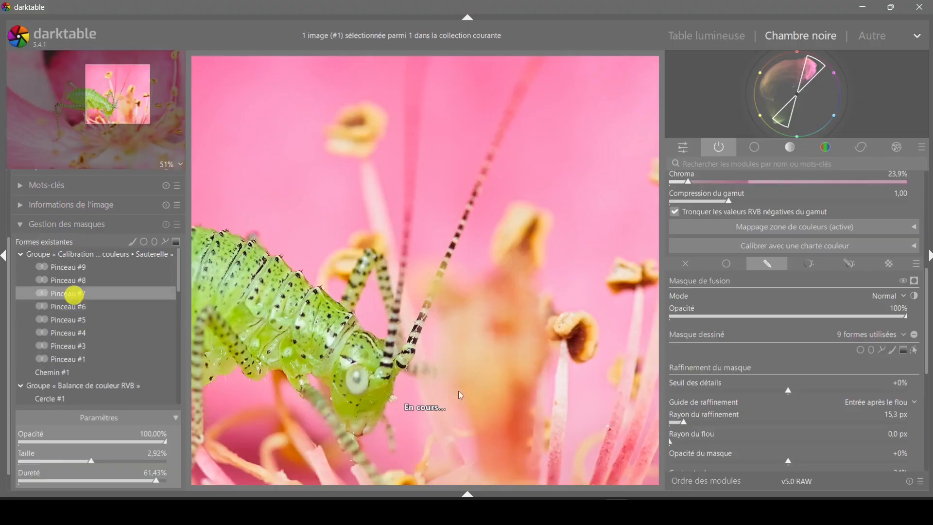
{"action": "left_click", "coordinate": [432, 160]}
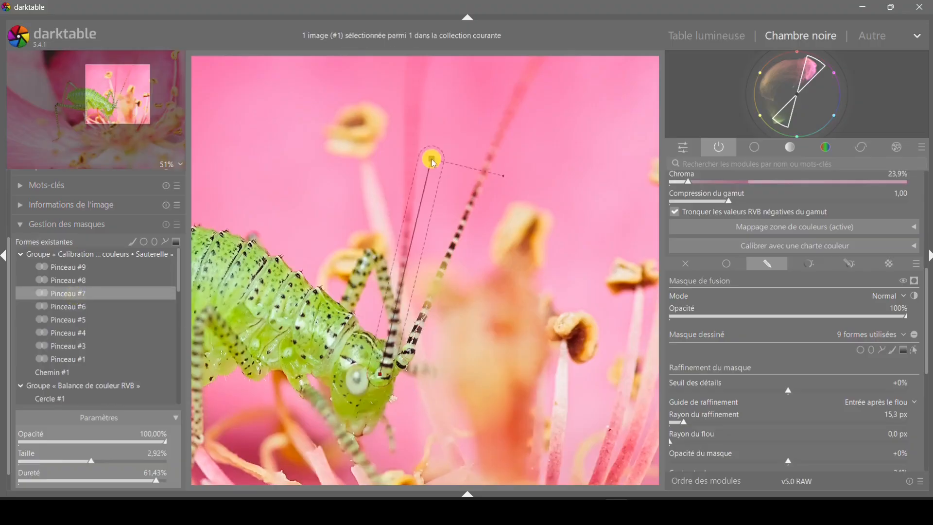
{"action": "mouse_move", "coordinate": [434, 163]}
{"action": "left_mouse_down"}
{"action": "mouse_move", "coordinate": [412, 141]}
{"action": "mouse_move", "coordinate": [417, 191]}
{"action": "mouse_move", "coordinate": [425, 101]}
{"action": "mouse_move", "coordinate": [416, 68]}
{"action": "left_mouse_up"}
{"action": "left_click", "coordinate": [401, 183], "text": "ctrl"}
{"action": "left_click_drag", "start_coordinate": [403, 185], "coordinate": [411, 194]}
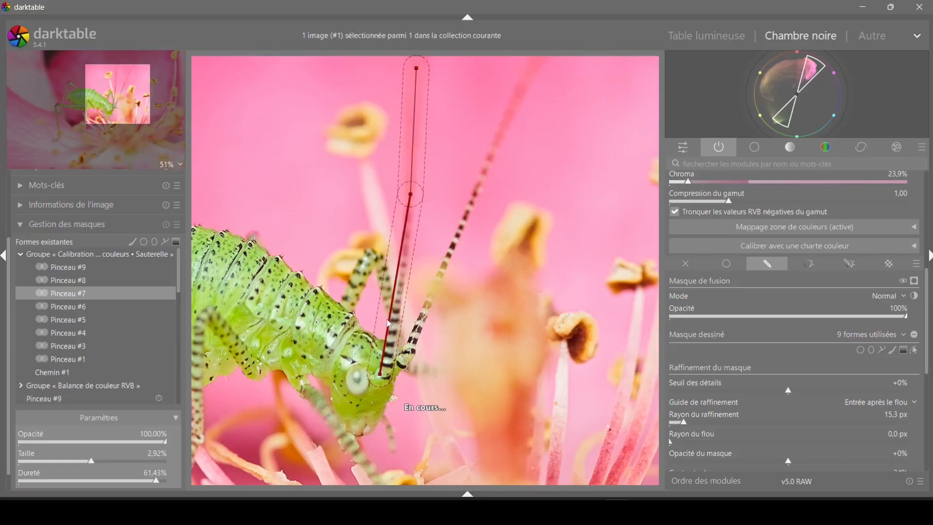
Narrow the Pinceau #7 stroke at its middle and base nodes, and move its end node to the second antenna's faint tip
{"action": "scroll", "coordinate": [413, 197], "scroll_direction": "down", "scroll_amount": 10}
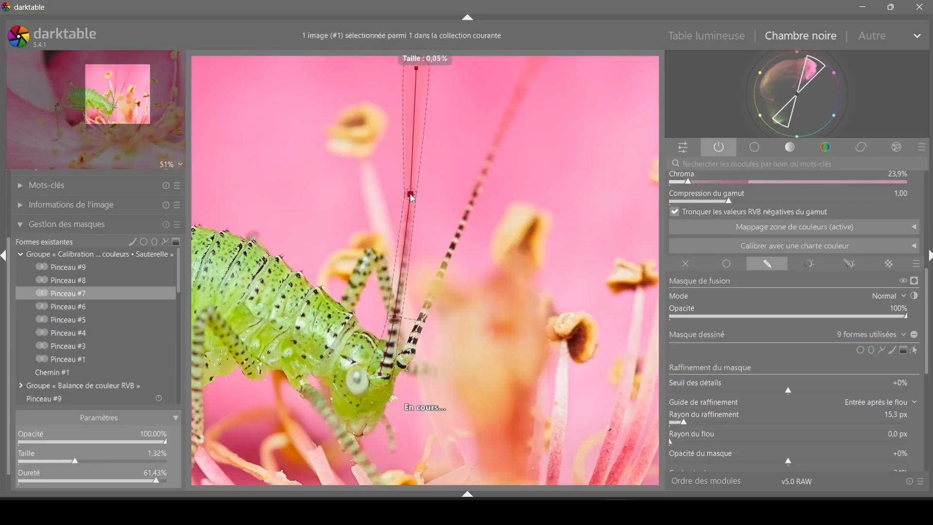
{"action": "scroll", "coordinate": [389, 376], "scroll_direction": "up", "scroll_amount": 2}
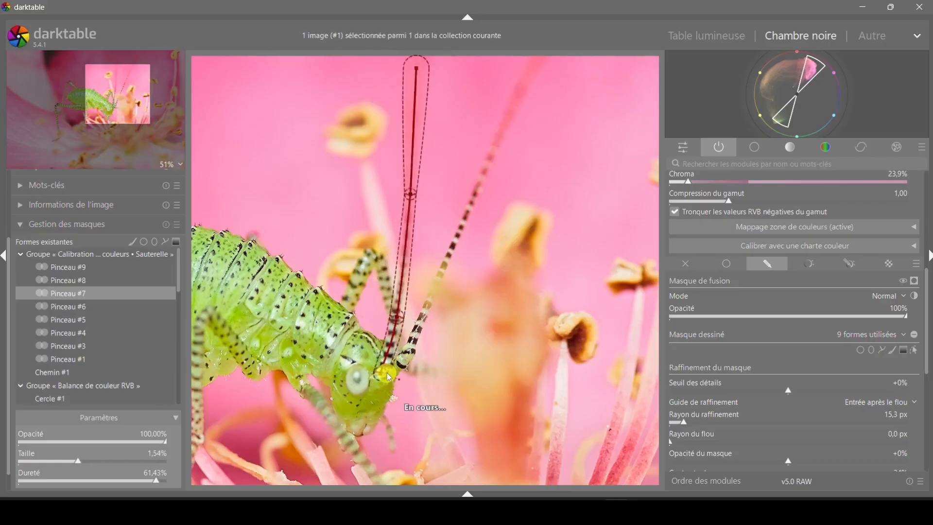
{"action": "left_click_drag", "start_coordinate": [431, 89], "coordinate": [449, 194]}
{"action": "left_click_drag", "start_coordinate": [433, 173], "coordinate": [439, 145]}
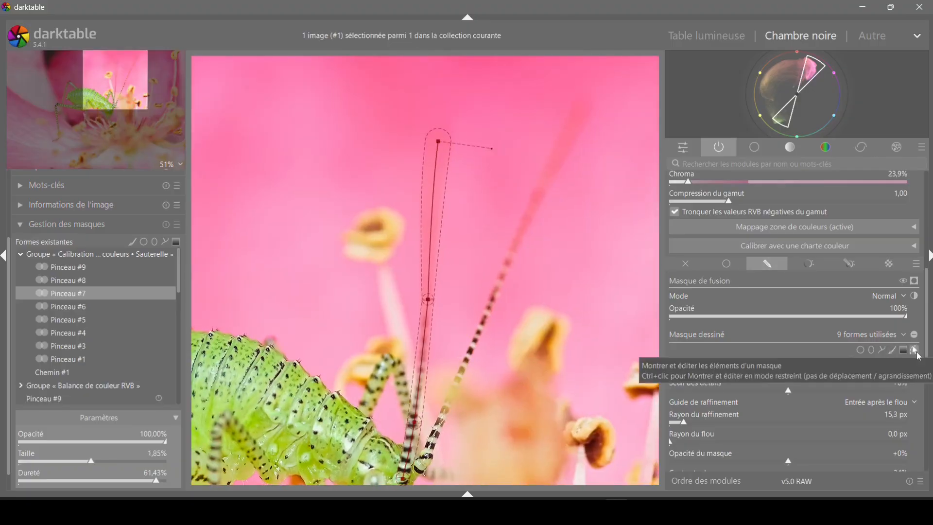
Show the mask overlay with all shapes editable, then reposition and narrow the nodes of the bent leg's stroke, Pinceau #5, behind the antennae
{"action": "left_click", "coordinate": [914, 281]}
{"action": "left_click", "coordinate": [914, 350]}
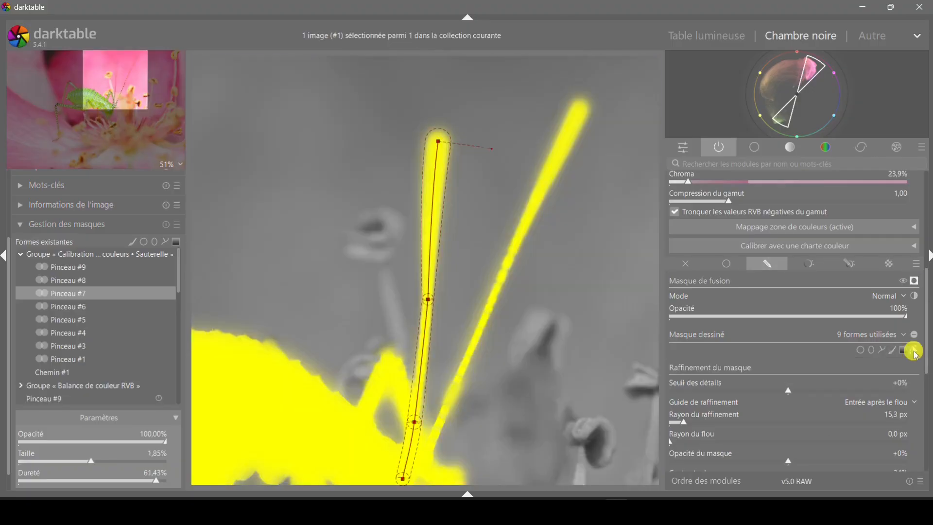
{"action": "scroll", "coordinate": [397, 380], "scroll_direction": "down", "scroll_amount": 7}
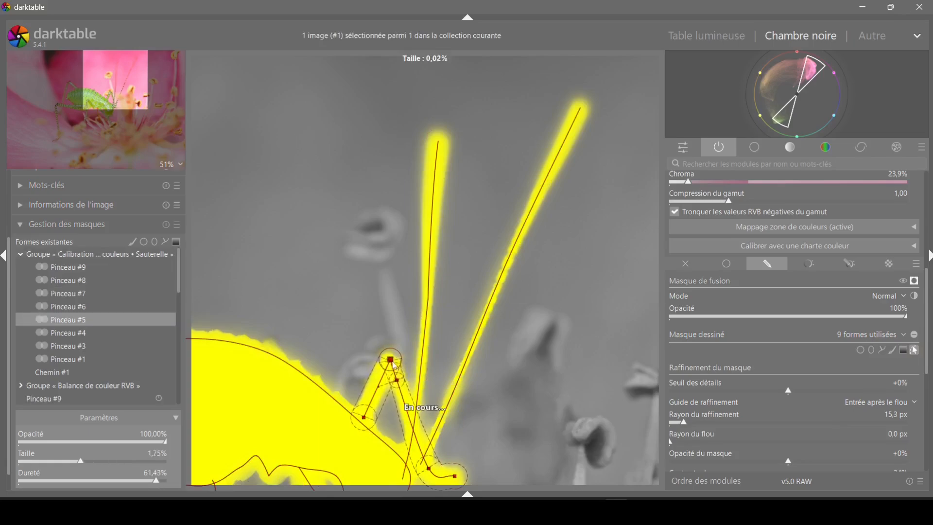
{"action": "left_click_drag", "start_coordinate": [390, 360], "coordinate": [386, 359]}
{"action": "left_click_drag", "start_coordinate": [364, 417], "coordinate": [360, 423]}
{"action": "scroll", "coordinate": [372, 392], "scroll_direction": "down", "scroll_amount": 3}
{"action": "scroll", "coordinate": [373, 394], "scroll_direction": "down", "scroll_amount": 3}
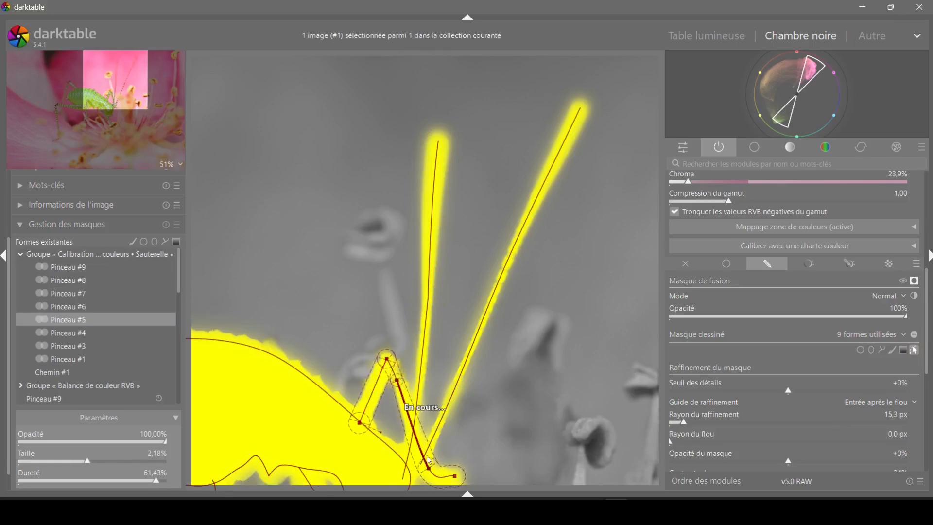
{"action": "scroll", "coordinate": [428, 468], "scroll_direction": "down", "scroll_amount": 4}
{"action": "scroll", "coordinate": [455, 476], "scroll_direction": "down", "scroll_amount": 7}
{"action": "left_click_drag", "start_coordinate": [321, 216], "coordinate": [348, 78]}
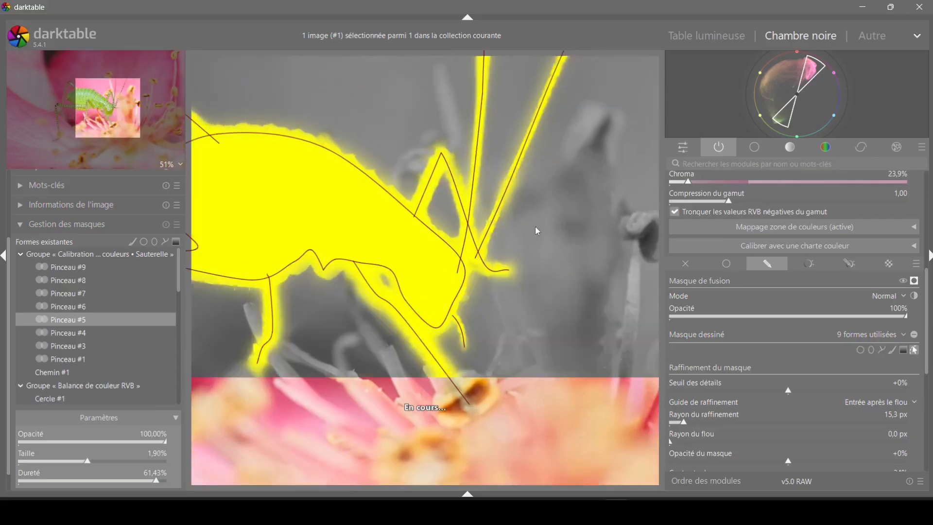
{"action": "left_click_drag", "start_coordinate": [509, 270], "coordinate": [506, 271]}
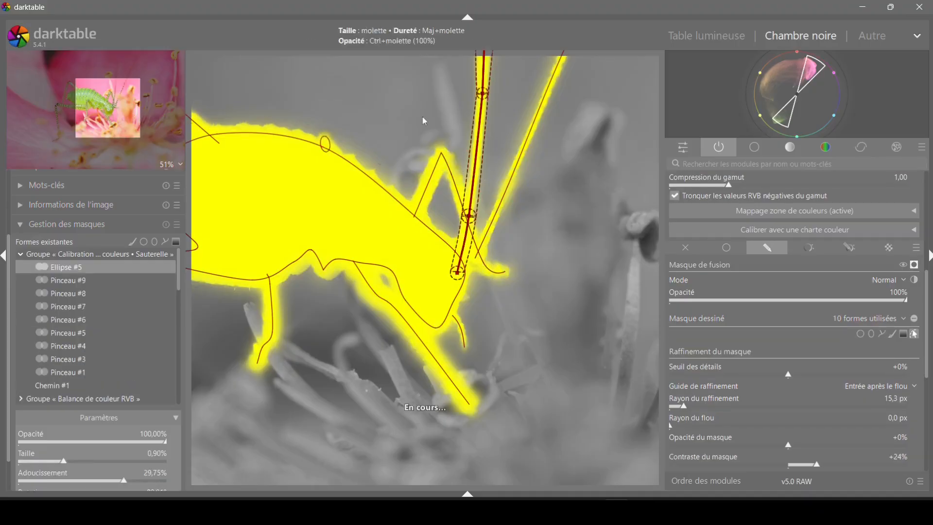
Hide the mask overlay and narrow the nodes of Pinceau #6 along the front leg below the head
{"action": "scroll", "coordinate": [395, 92], "scroll_direction": "down", "scroll_amount": 3}
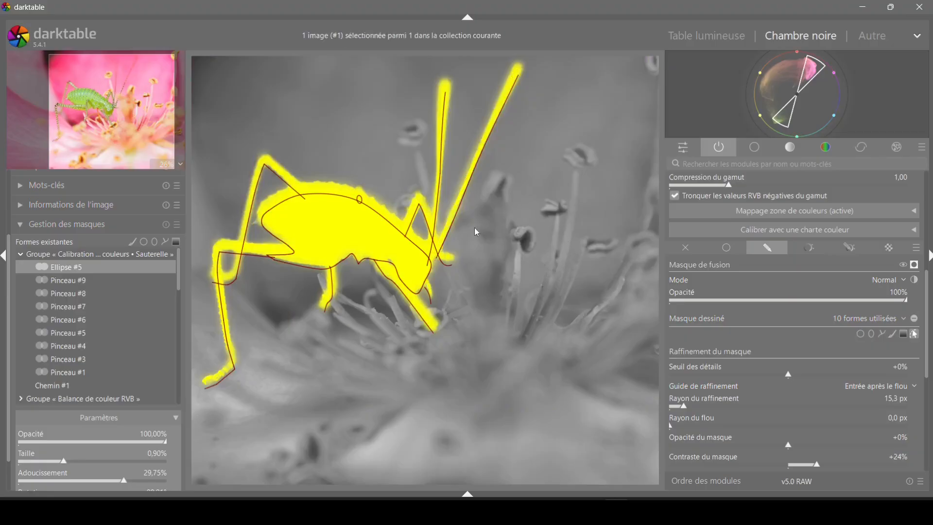
{"action": "scroll", "coordinate": [475, 229], "scroll_direction": "down", "scroll_amount": 1}
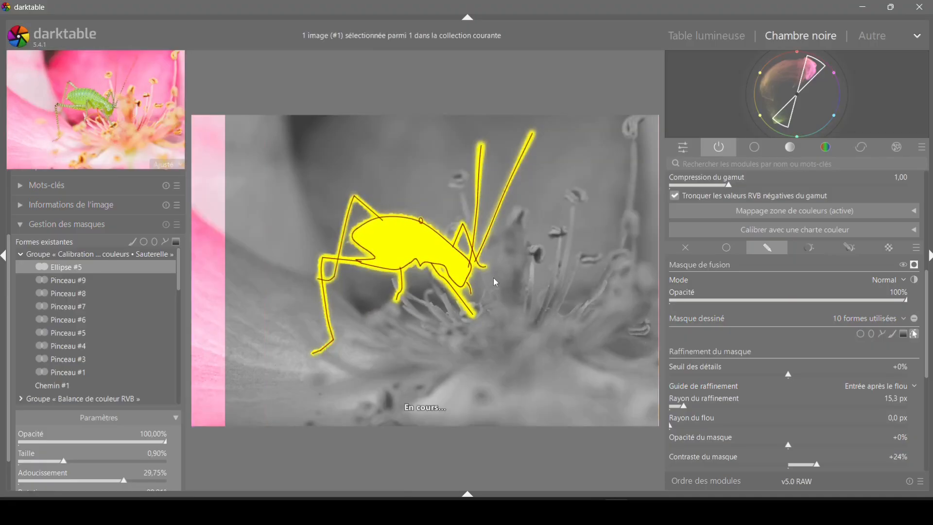
{"action": "scroll", "coordinate": [494, 278], "scroll_direction": "up", "scroll_amount": 3}
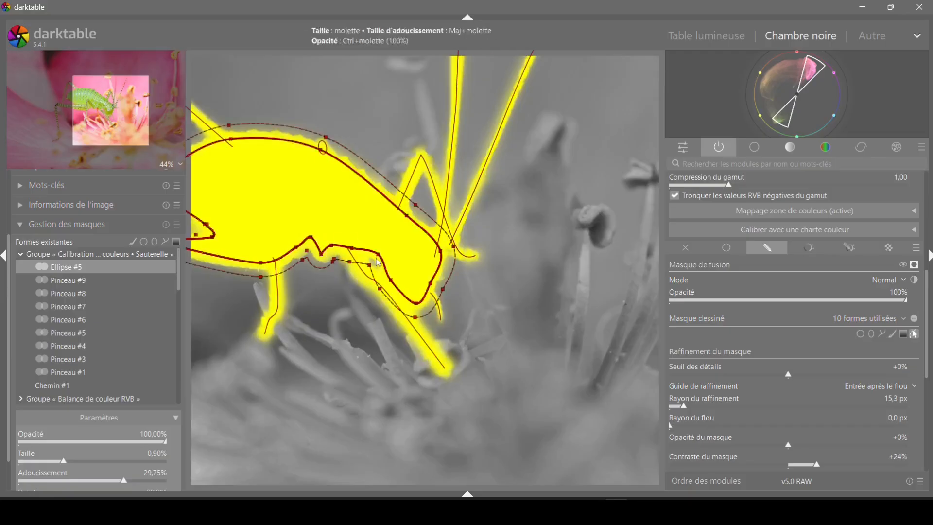
{"action": "scroll", "coordinate": [361, 272], "scroll_direction": "down", "scroll_amount": 2}
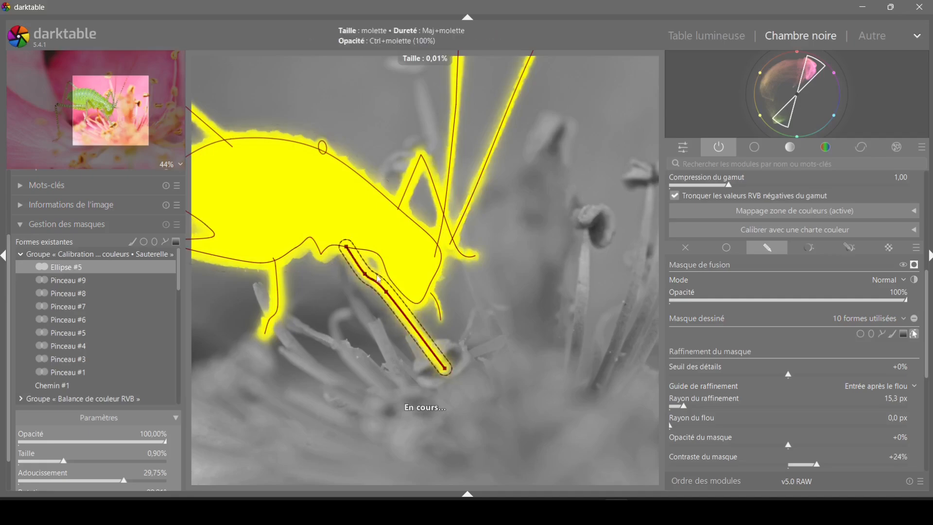
{"action": "left_click", "coordinate": [915, 265]}
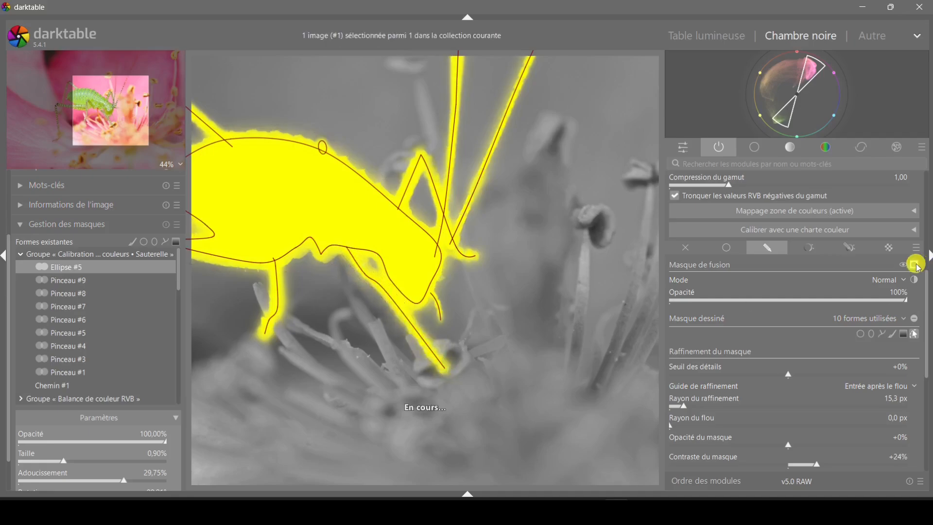
{"action": "left_click", "coordinate": [363, 270]}
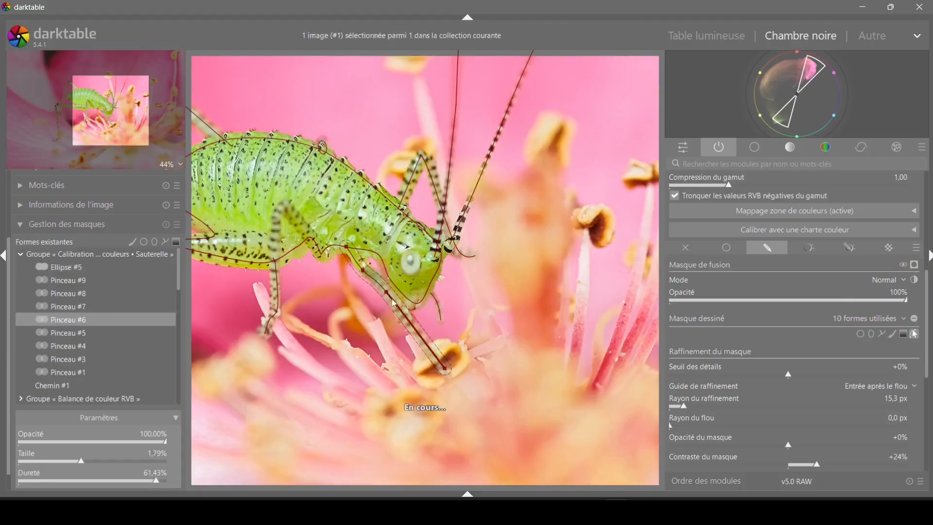
{"action": "scroll", "coordinate": [387, 292], "scroll_direction": "down", "scroll_amount": 1}
{"action": "scroll", "coordinate": [389, 295], "scroll_direction": "down", "scroll_amount": 1}
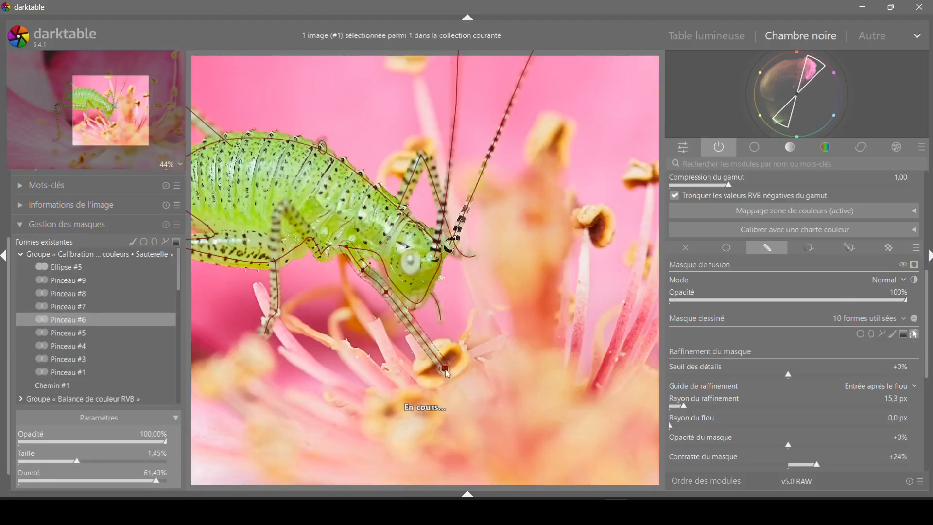
{"action": "scroll", "coordinate": [427, 346], "scroll_direction": "up", "scroll_amount": 2}
Leave shape editing and toggle the mask overlay on and off to check the complete insect mask
{"action": "left_click_drag", "start_coordinate": [244, 399], "coordinate": [425, 389]}
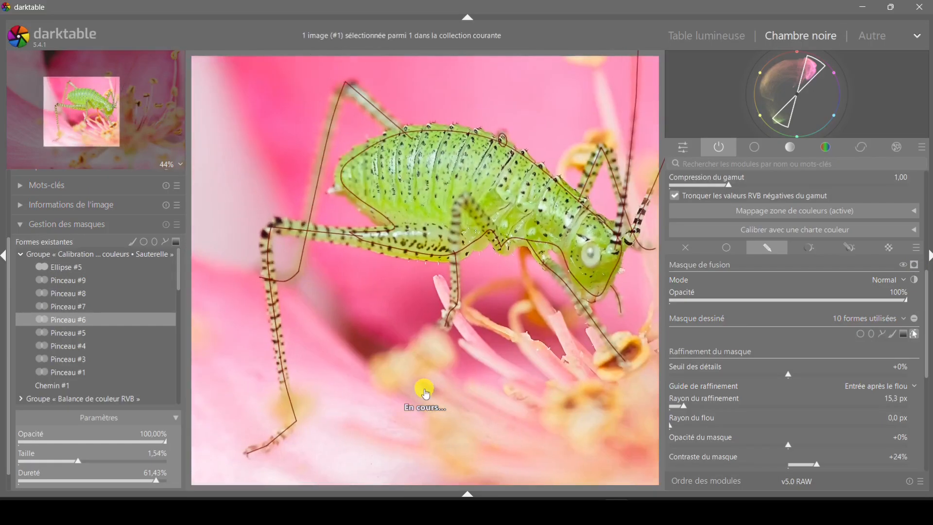
{"action": "scroll", "coordinate": [424, 389], "scroll_direction": "down", "scroll_amount": 1}
{"action": "scroll", "coordinate": [425, 391], "scroll_direction": "down", "scroll_amount": 3}
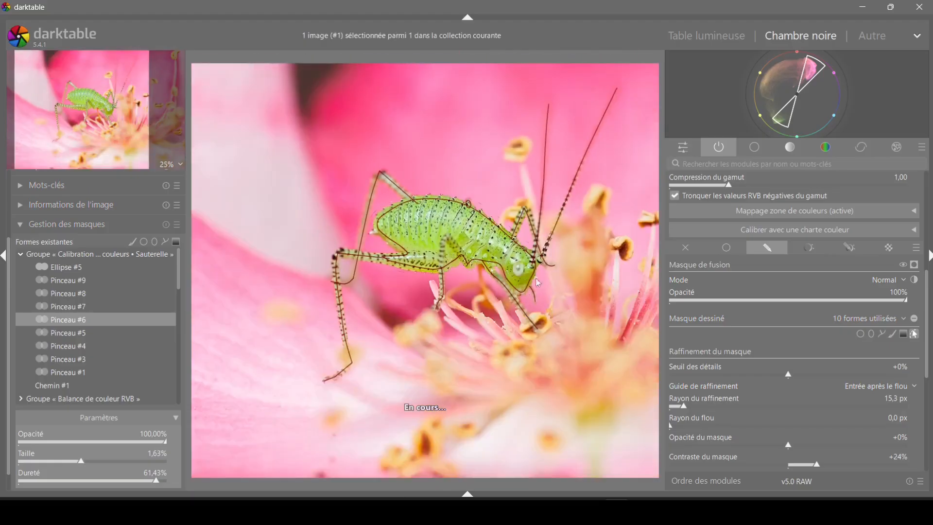
{"action": "left_click", "coordinate": [914, 334]}
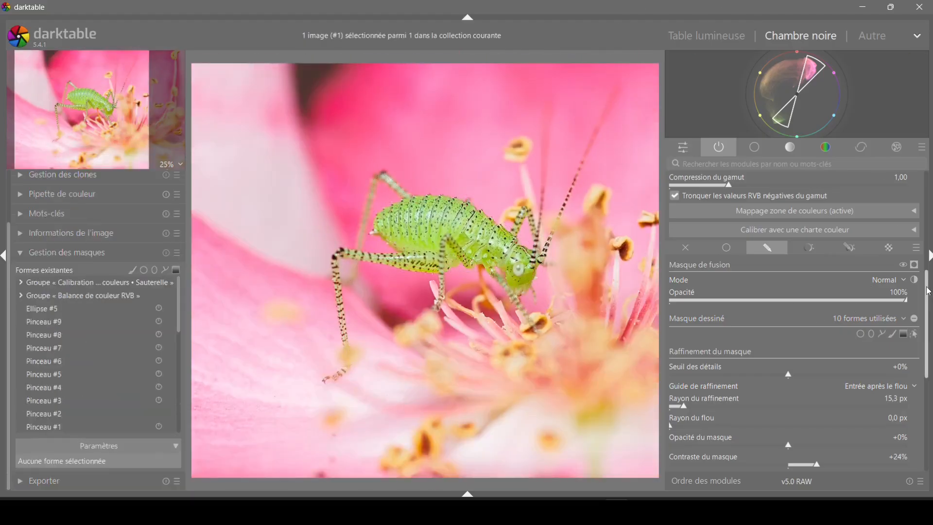
{"action": "left_click", "coordinate": [913, 265]}
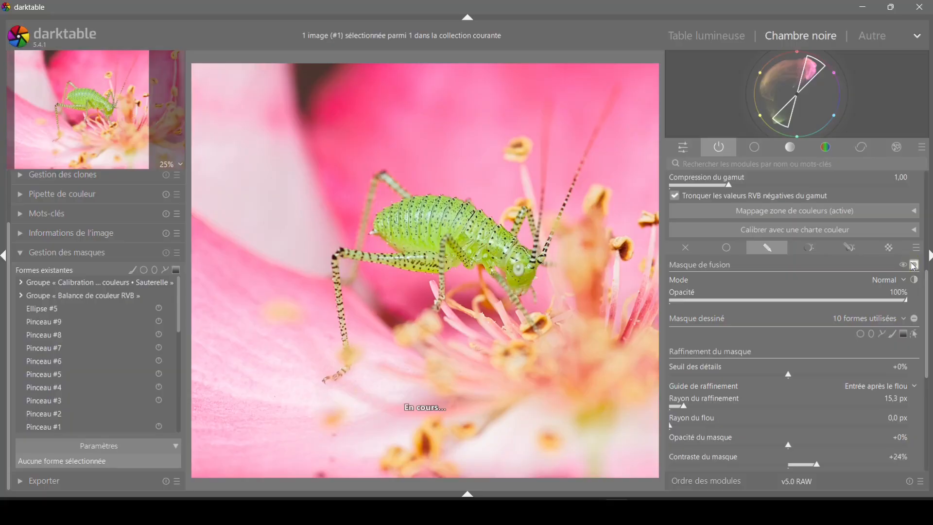
{"action": "left_click", "coordinate": [914, 265]}
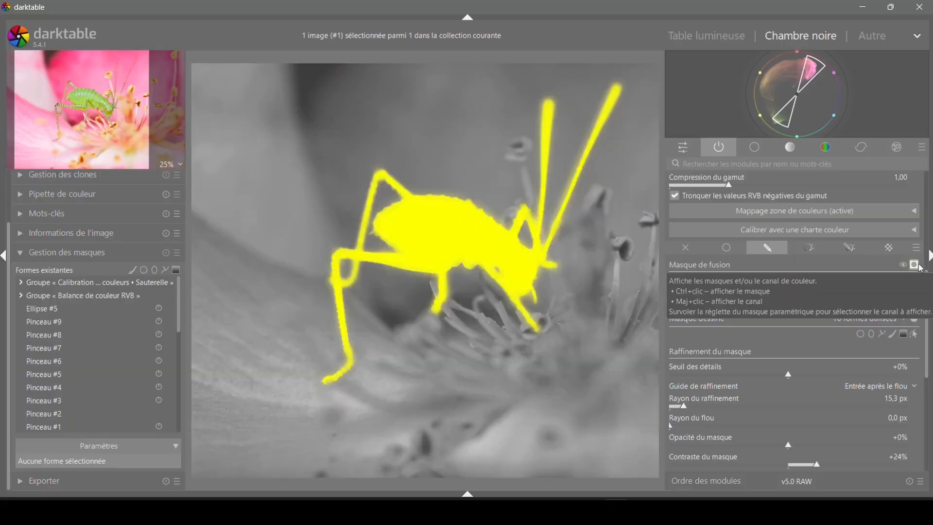
{"action": "left_click", "coordinate": [914, 265]}
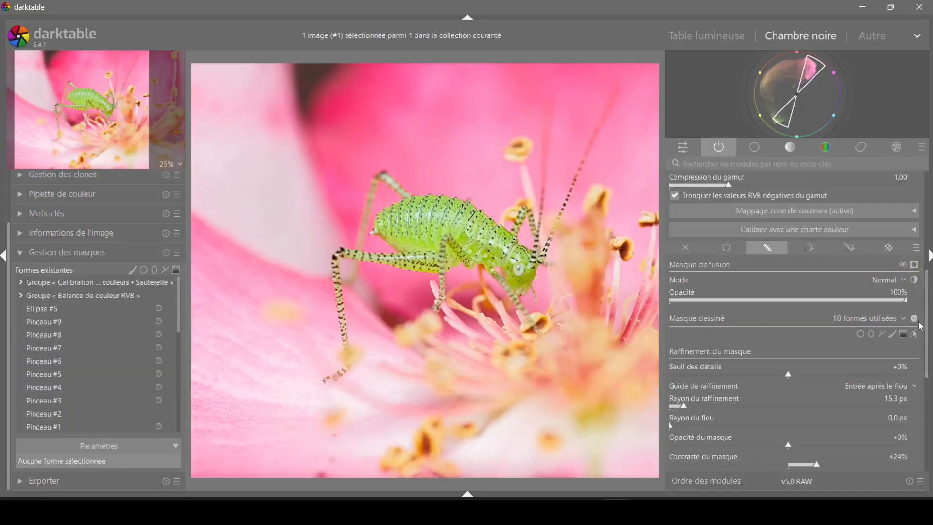
Toggle the Sauterelle colour calibration instance off and on to compare the insect's colour with and without it
{"action": "left_click_drag", "start_coordinate": [926, 323], "coordinate": [924, 246]}
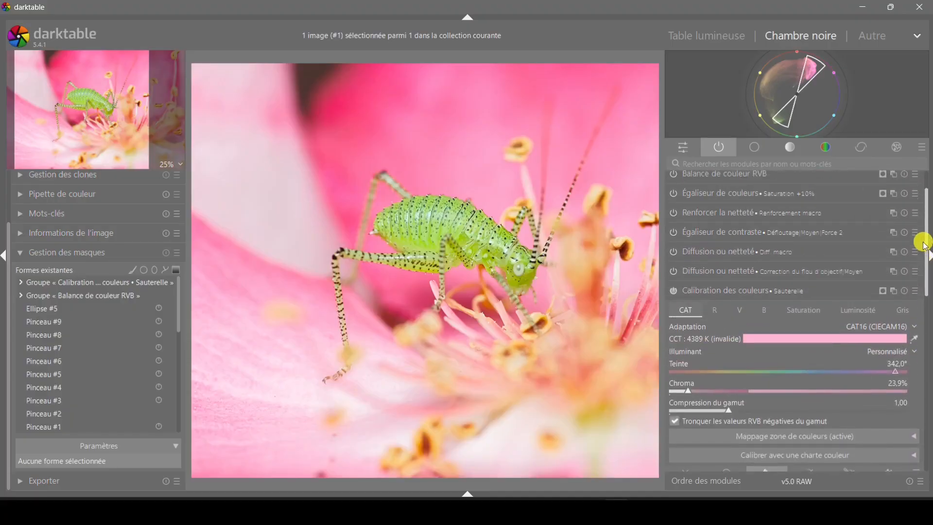
{"action": "left_click", "coordinate": [674, 292]}
{"action": "left_click", "coordinate": [673, 291]}
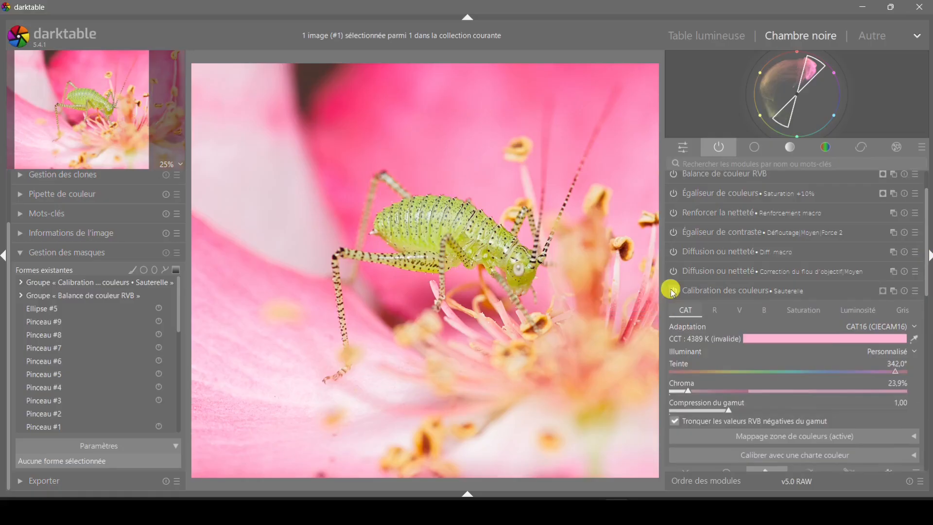
{"action": "left_click", "coordinate": [674, 292]}
{"action": "left_click", "coordinate": [674, 292]}
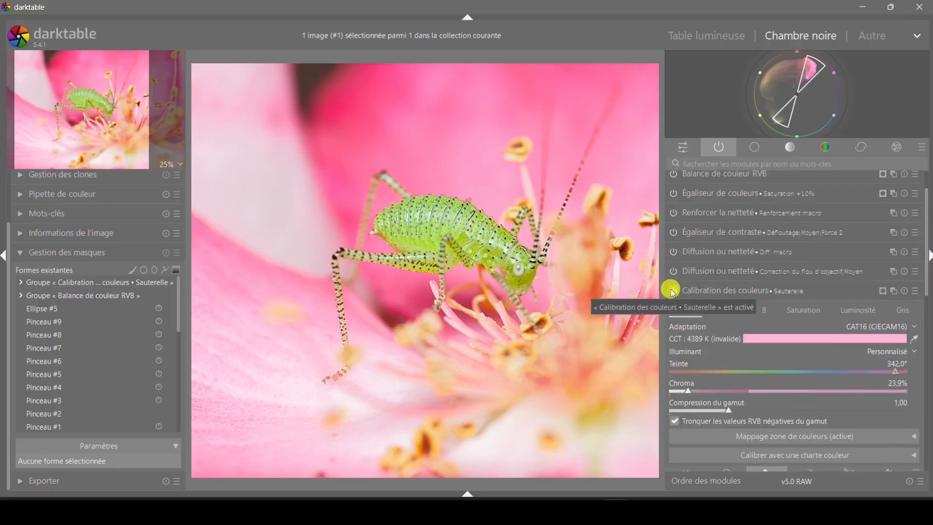
{"action": "mouse_move", "coordinate": [757, 125]}
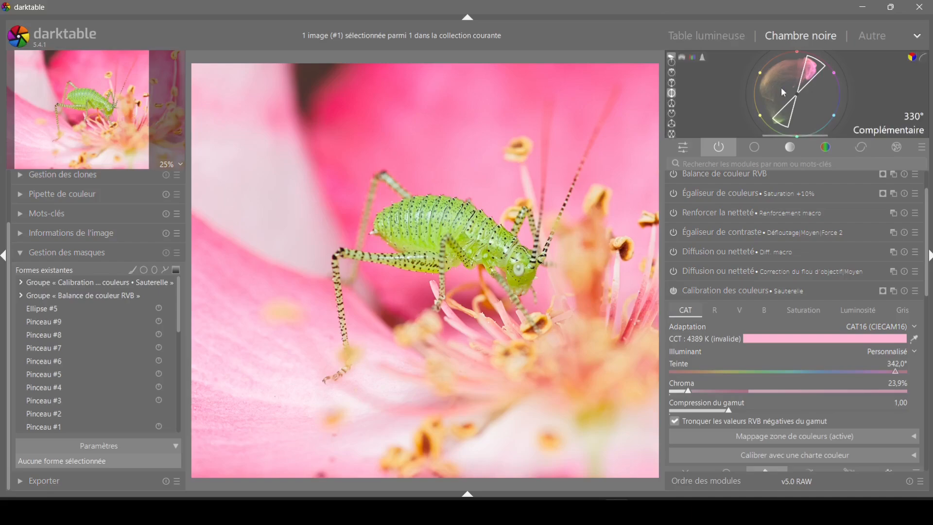
{"action": "left_click", "coordinate": [674, 292]}
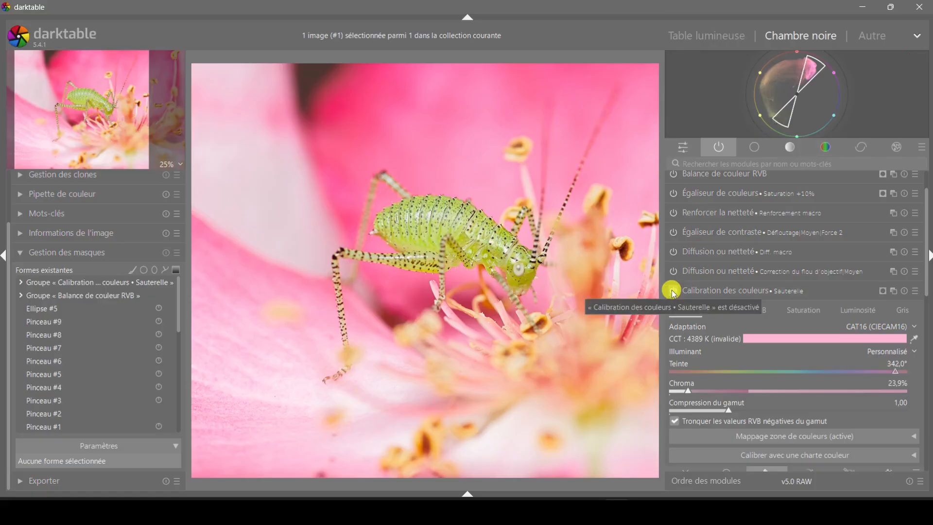
{"action": "left_click", "coordinate": [675, 292]}
{"action": "left_click", "coordinate": [674, 293]}
{"action": "left_click", "coordinate": [674, 293]}
{"action": "left_click", "coordinate": [674, 293]}
{"action": "left_click", "coordinate": [673, 293]}
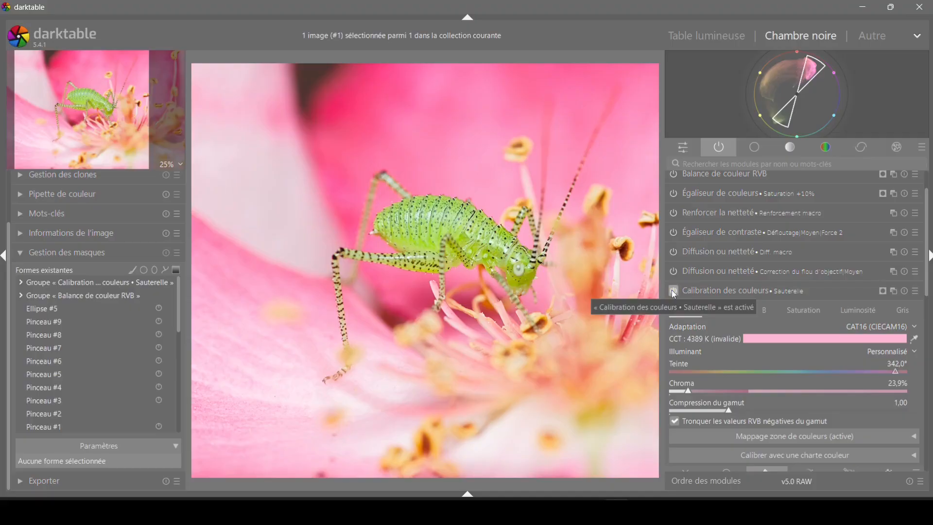
{"action": "left_click", "coordinate": [674, 293]}
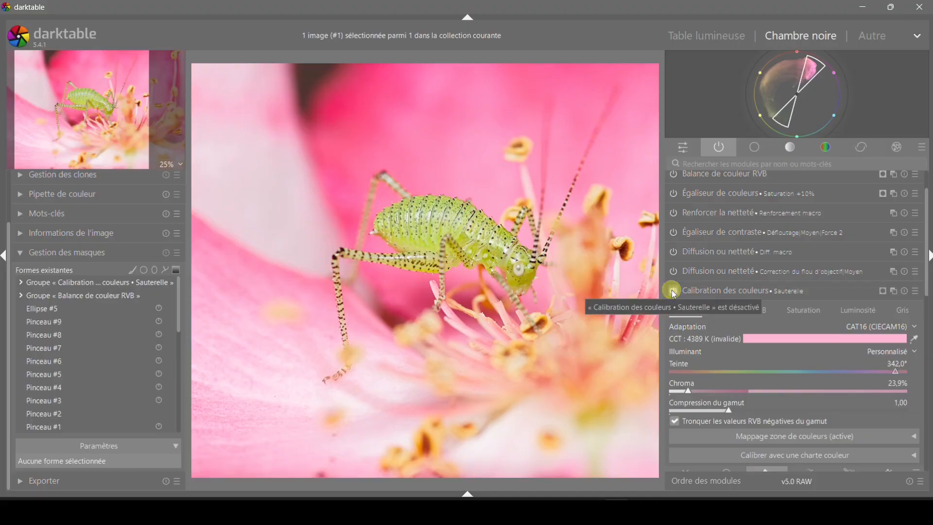
{"action": "left_click", "coordinate": [674, 293]}
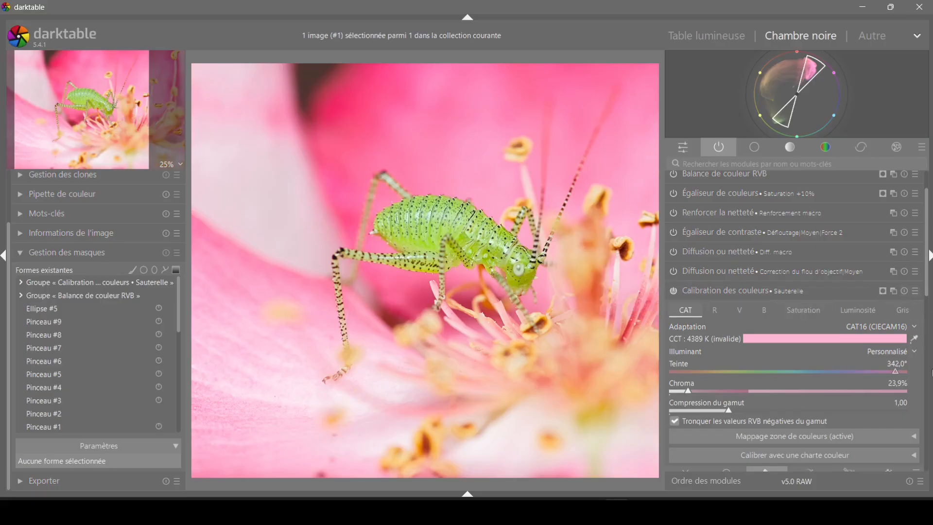
Combine the drawn mask with a parametric mask on the Hz hue channel, setting its input range to 3, 48, 141 and 169
{"action": "left_click_drag", "start_coordinate": [926, 294], "coordinate": [929, 332]}
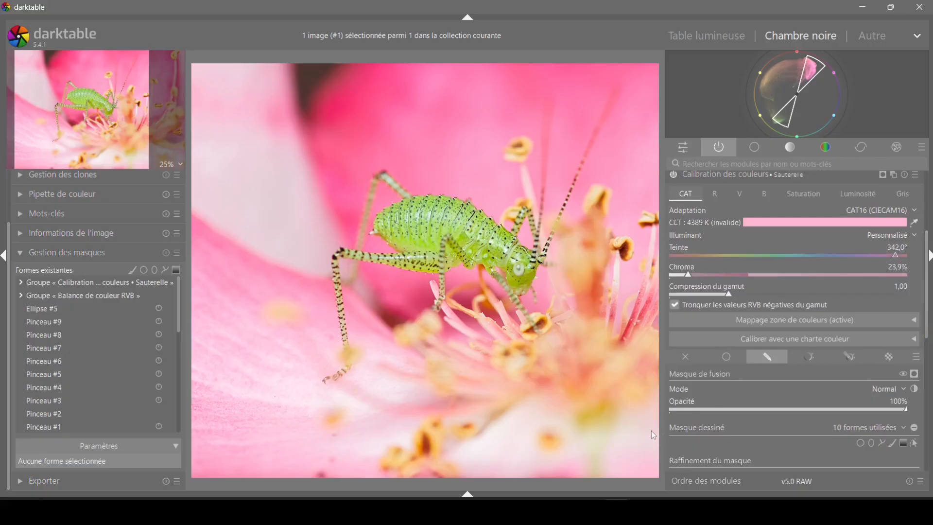
{"action": "scroll", "coordinate": [850, 291], "scroll_direction": "down", "scroll_amount": 3}
{"action": "left_click", "coordinate": [851, 224]}
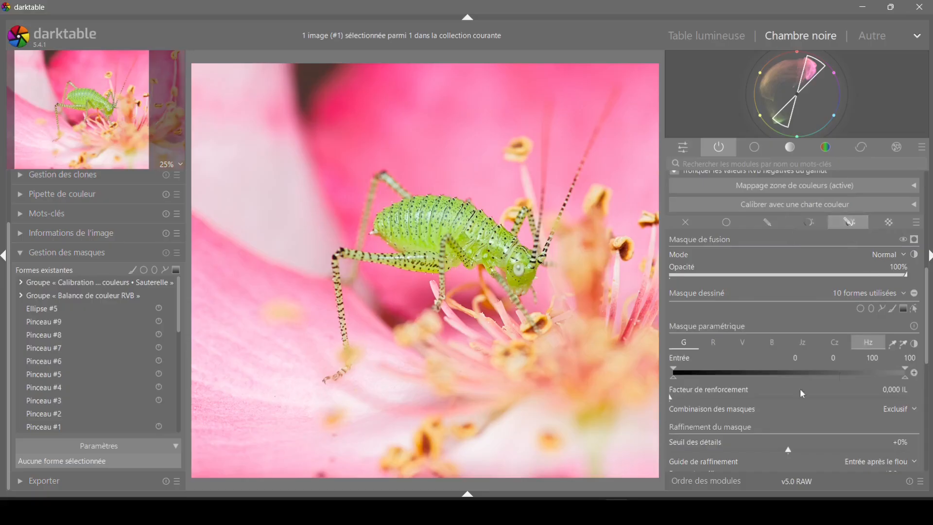
{"action": "left_click", "coordinate": [870, 346]}
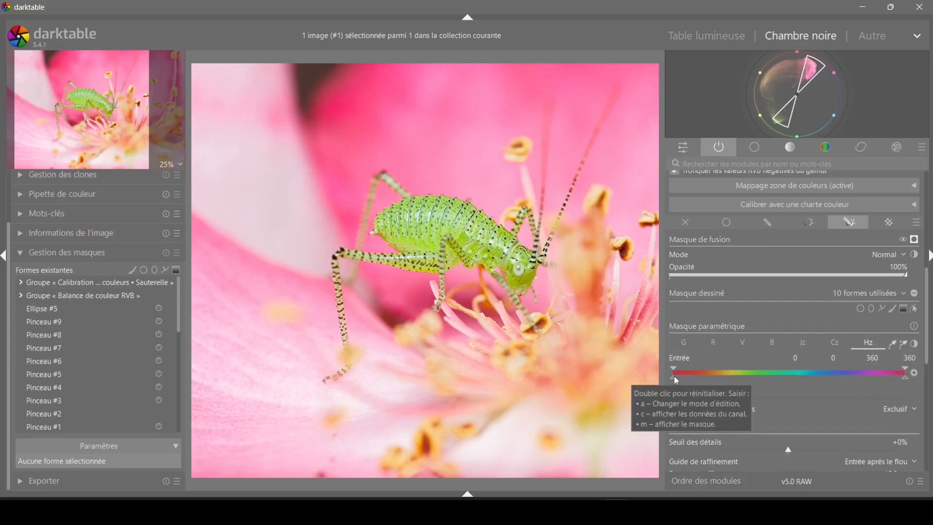
{"action": "mouse_move", "coordinate": [676, 379]}
{"action": "left_mouse_down"}
{"action": "mouse_move", "coordinate": [747, 378]}
{"action": "mouse_move", "coordinate": [674, 380]}
{"action": "mouse_move", "coordinate": [709, 382]}
{"action": "mouse_move", "coordinate": [683, 380]}
{"action": "mouse_move", "coordinate": [704, 372]}
{"action": "mouse_move", "coordinate": [682, 383]}
{"action": "left_mouse_up"}
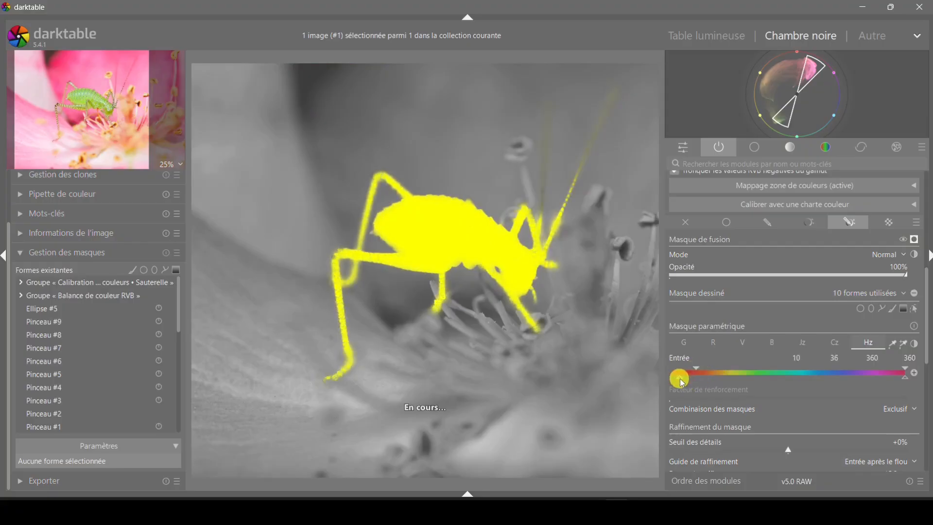
{"action": "left_click_drag", "start_coordinate": [906, 378], "coordinate": [763, 377]}
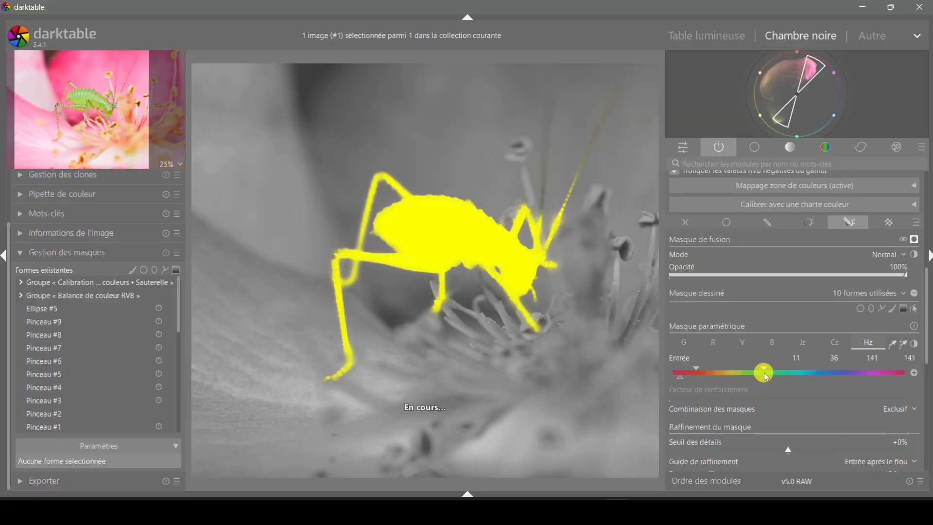
{"action": "left_click_drag", "start_coordinate": [765, 377], "coordinate": [782, 381]}
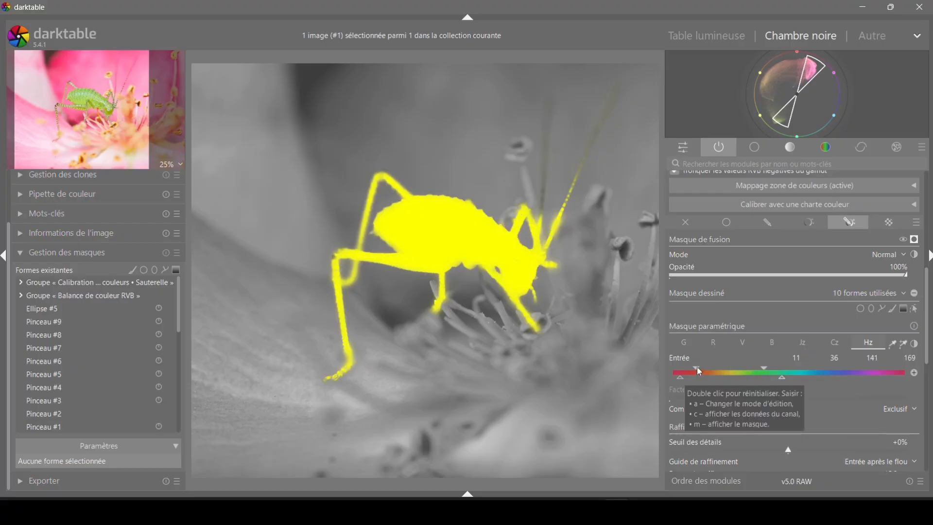
{"action": "mouse_move", "coordinate": [699, 370]}
{"action": "left_mouse_down"}
{"action": "mouse_move", "coordinate": [721, 371]}
{"action": "mouse_move", "coordinate": [673, 385]}
{"action": "left_mouse_up"}
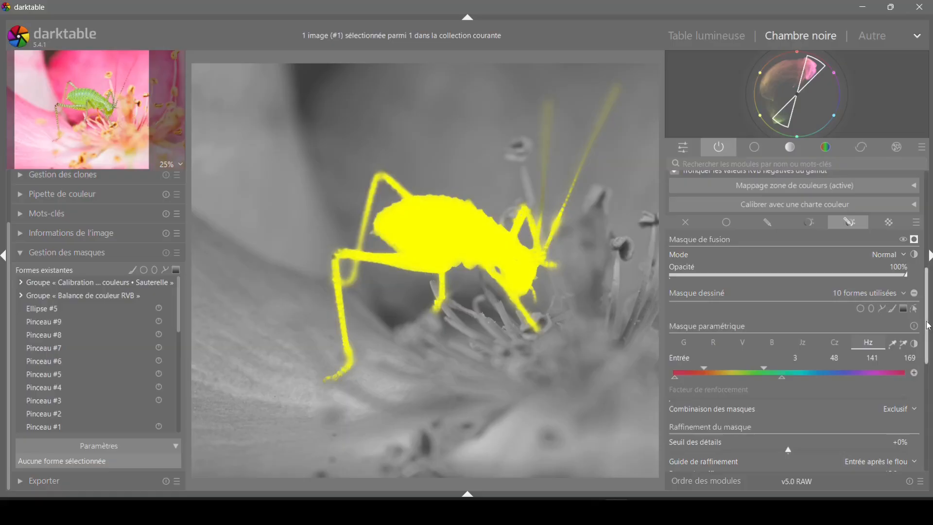
Compare the drawn-only mask overlay with the combined drawn and parametric mask around the antennae and legs
{"action": "left_click", "coordinate": [775, 221]}
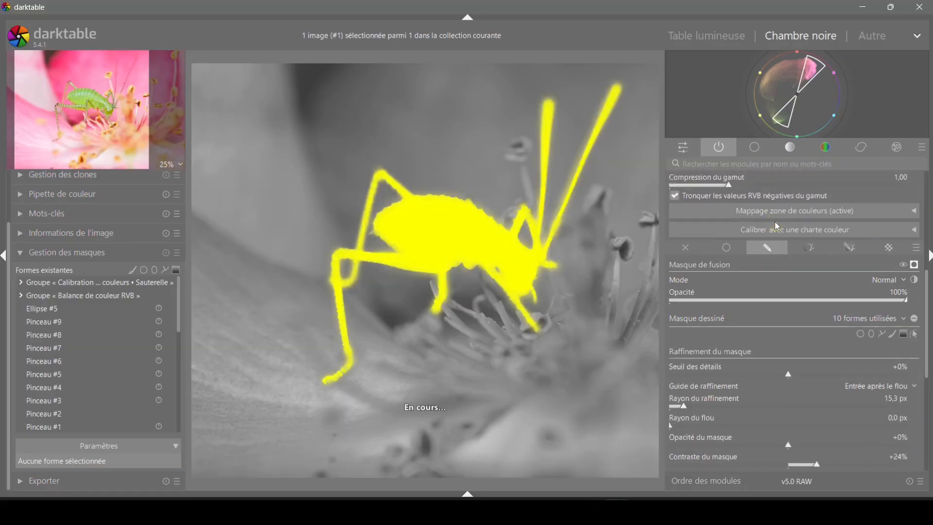
{"action": "left_click", "coordinate": [850, 247]}
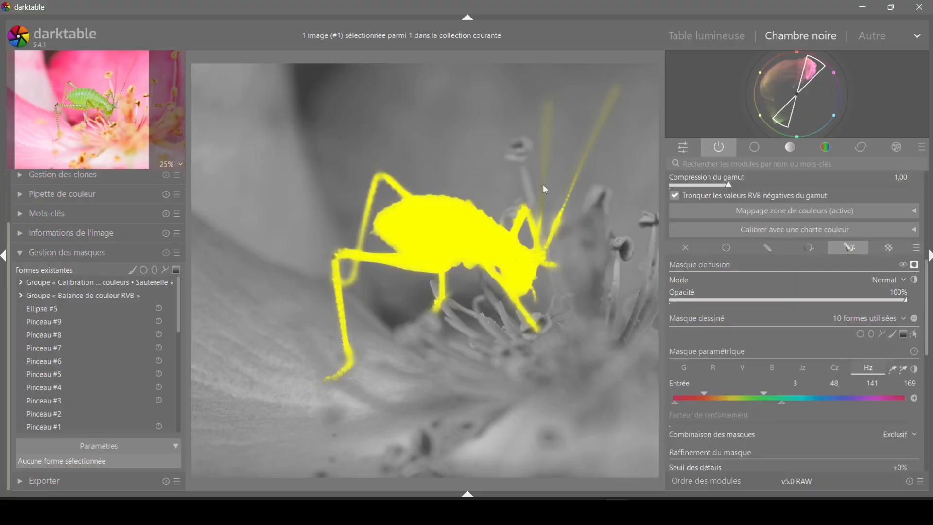
{"action": "left_click", "coordinate": [914, 266]}
{"action": "left_click", "coordinate": [914, 266]}
Refine the Hz hue range of the parametric mask to 0, 35, 150 and 187, and hide the mask overlay
{"action": "left_click", "coordinate": [700, 393]}
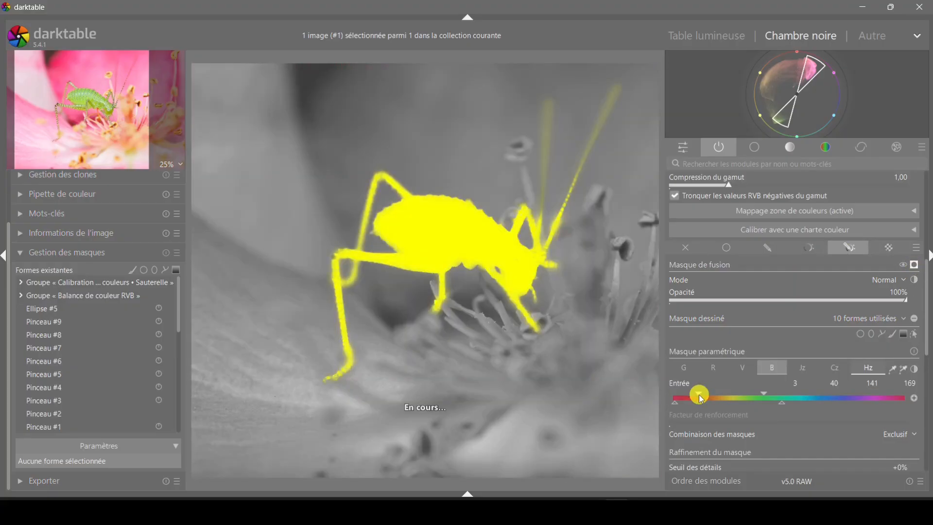
{"action": "left_click_drag", "start_coordinate": [782, 403], "coordinate": [771, 399]}
{"action": "left_click", "coordinate": [697, 394]}
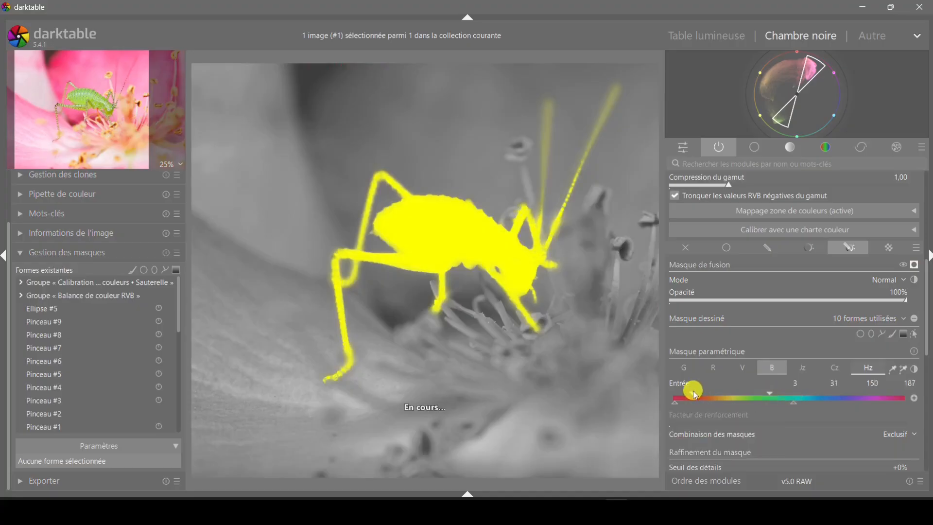
{"action": "left_click", "coordinate": [673, 401]}
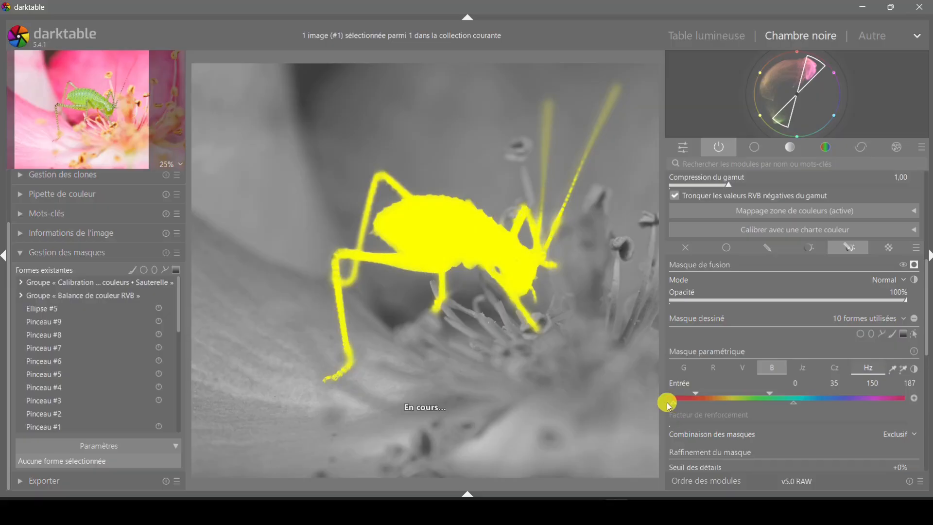
{"action": "left_click", "coordinate": [915, 265]}
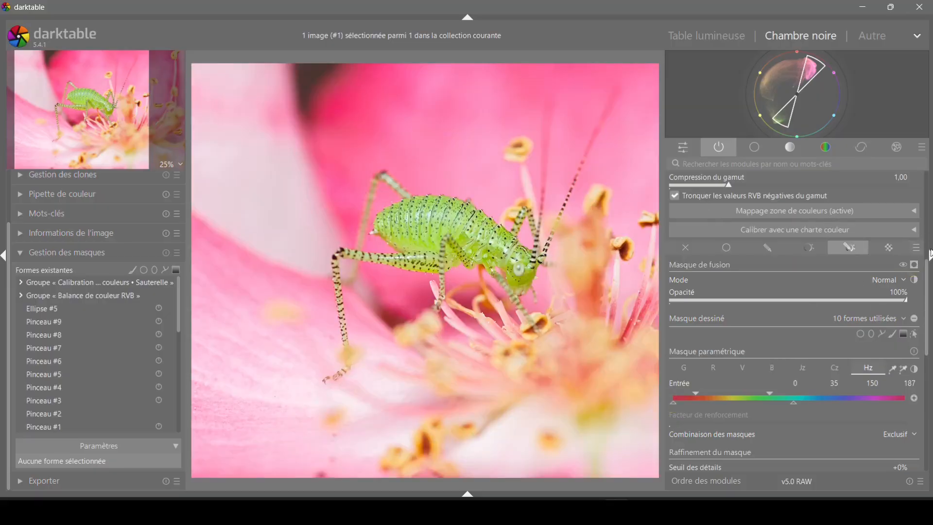
Check the Sauterelle instance's effect through the combined mask by toggling it, with the mask manager side hidden to enlarge the photo
{"action": "left_click_drag", "start_coordinate": [925, 260], "coordinate": [926, 233]}
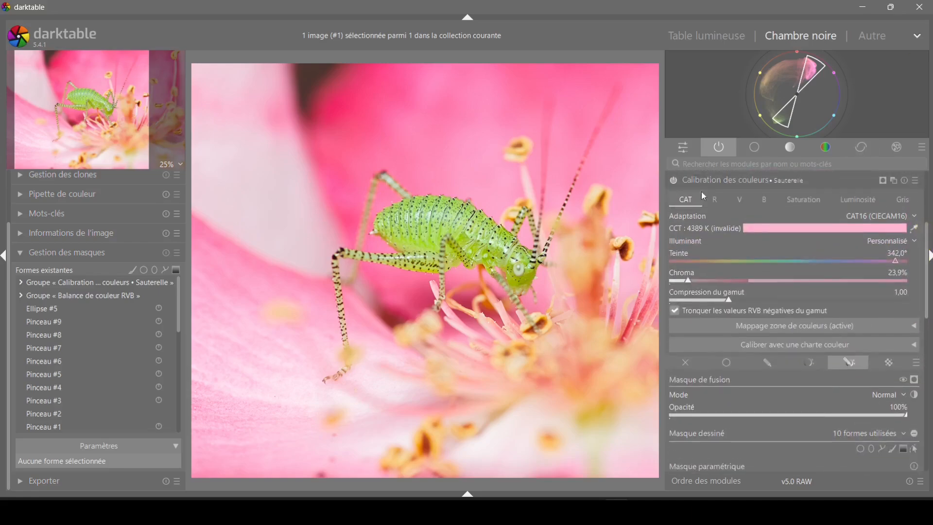
{"action": "left_click", "coordinate": [672, 182]}
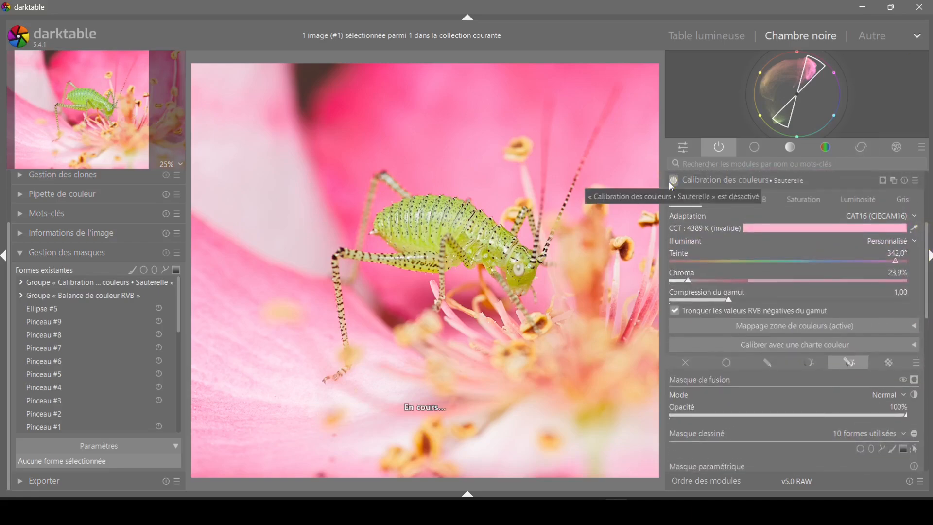
{"action": "left_click", "coordinate": [675, 182]}
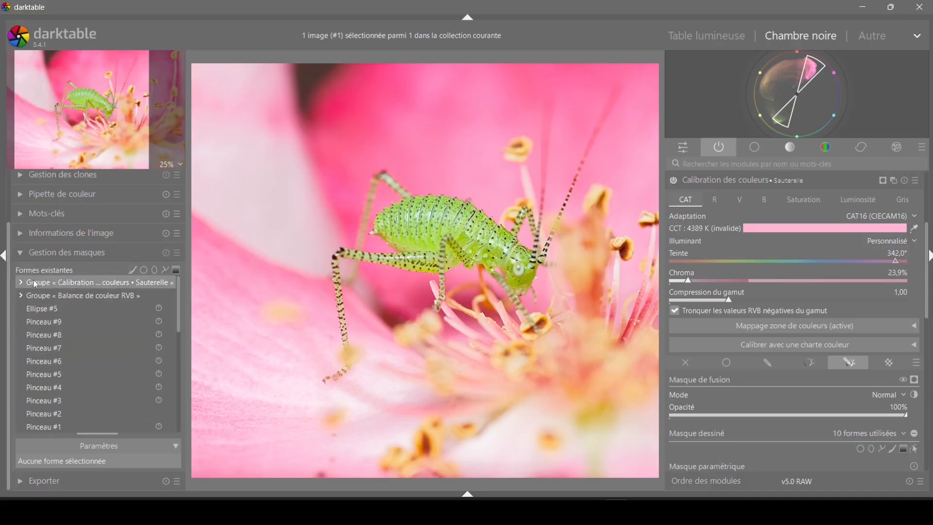
{"action": "left_click", "coordinate": [3, 255]}
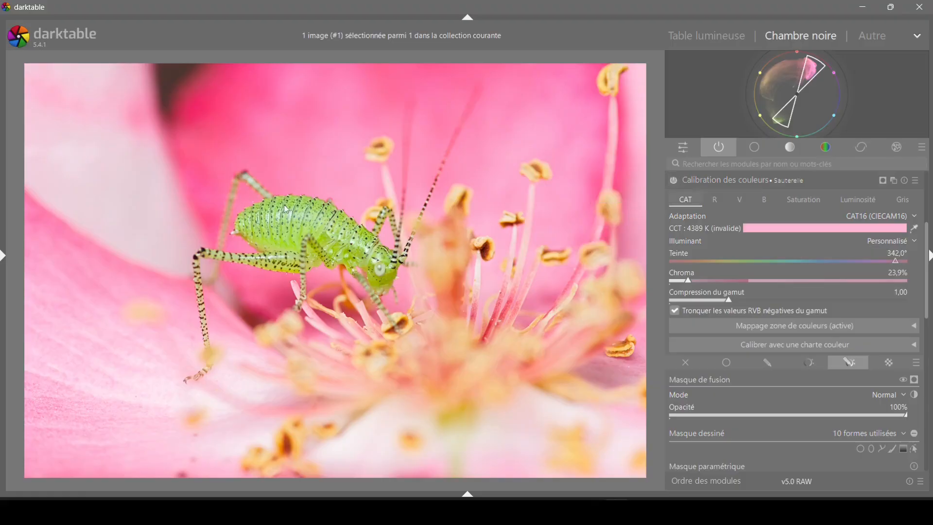
{"action": "left_click", "coordinate": [675, 183]}
{"action": "left_click", "coordinate": [676, 183]}
Set the Sauterelle calibration's chroma to 37.4% and lower its blend opacity to 72%
{"action": "mouse_move", "coordinate": [688, 279]}
{"action": "left_mouse_down"}
{"action": "mouse_move", "coordinate": [732, 283]}
{"action": "mouse_move", "coordinate": [702, 287]}
{"action": "left_mouse_up"}
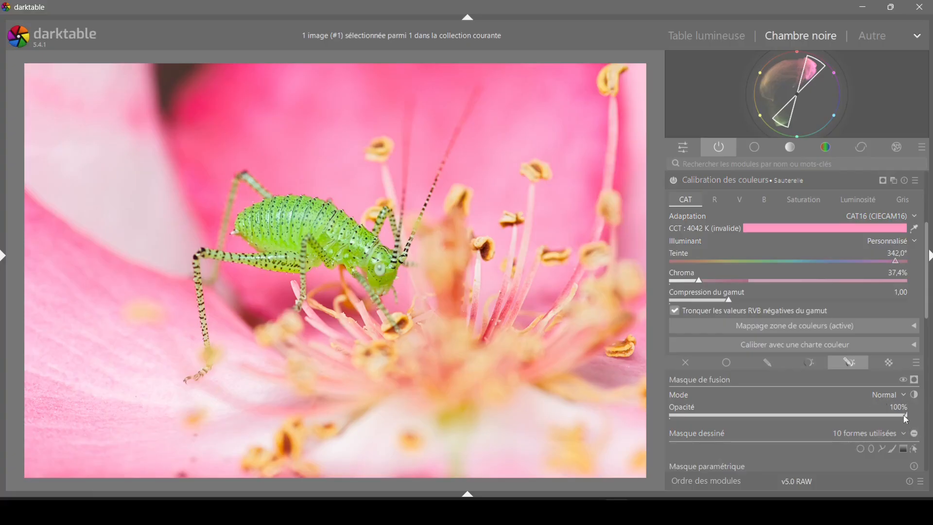
{"action": "mouse_move", "coordinate": [908, 416]}
{"action": "left_mouse_down"}
{"action": "mouse_move", "coordinate": [745, 440]}
{"action": "mouse_move", "coordinate": [665, 439]}
{"action": "left_mouse_up"}
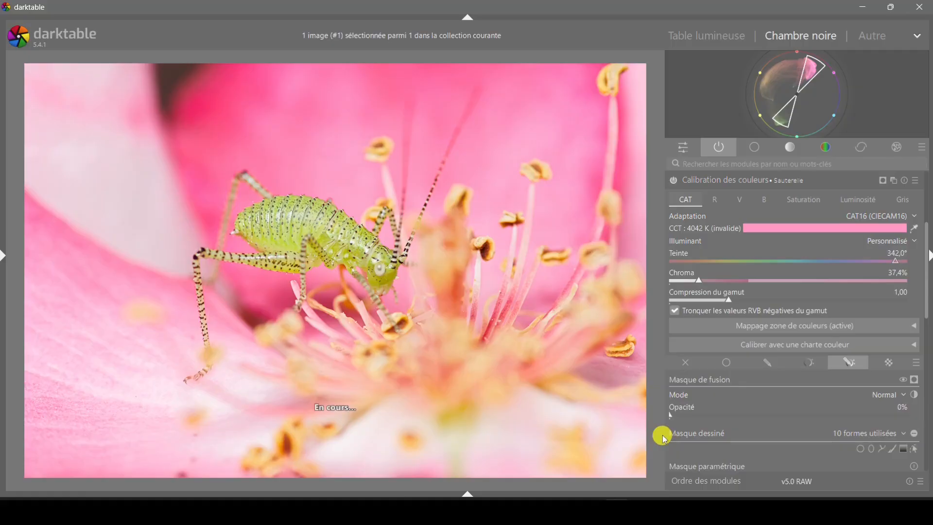
{"action": "left_click_drag", "start_coordinate": [665, 439], "coordinate": [888, 432]}
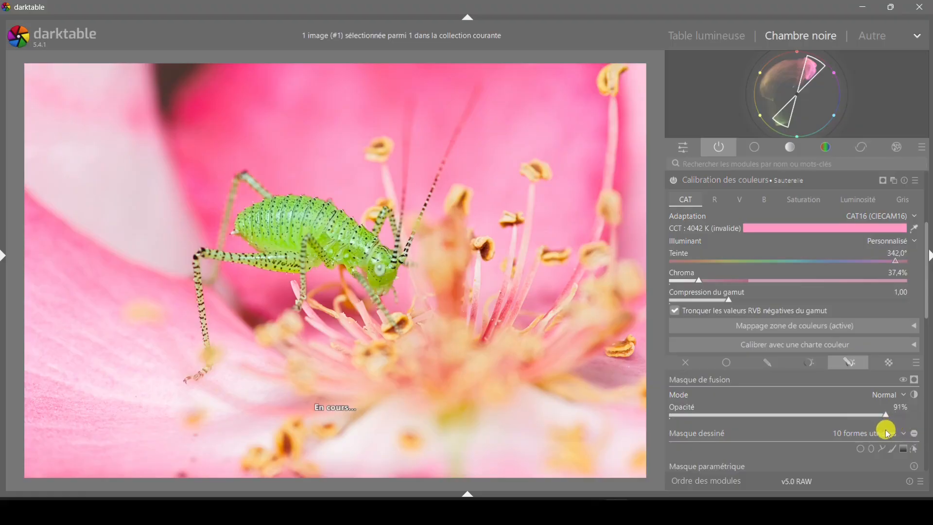
{"action": "mouse_move", "coordinate": [790, 113]}
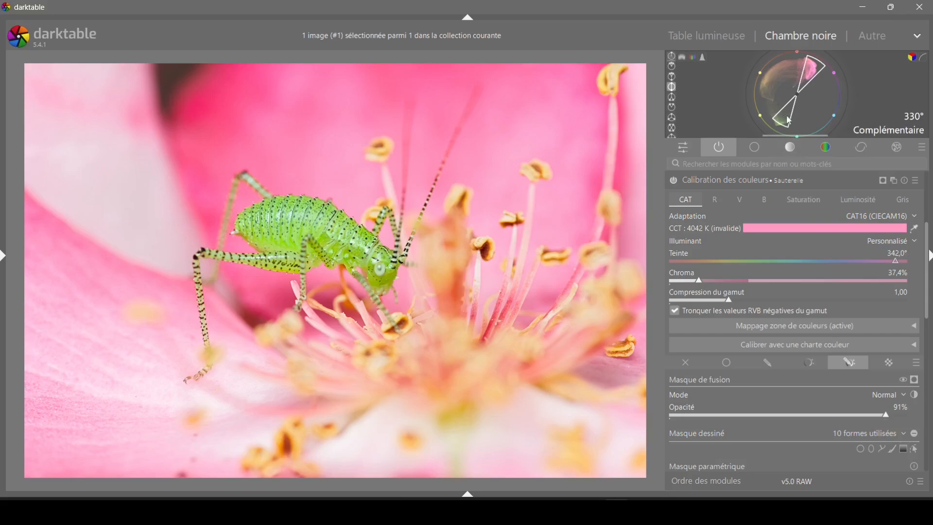
{"action": "left_click_drag", "start_coordinate": [886, 416], "coordinate": [843, 417]}
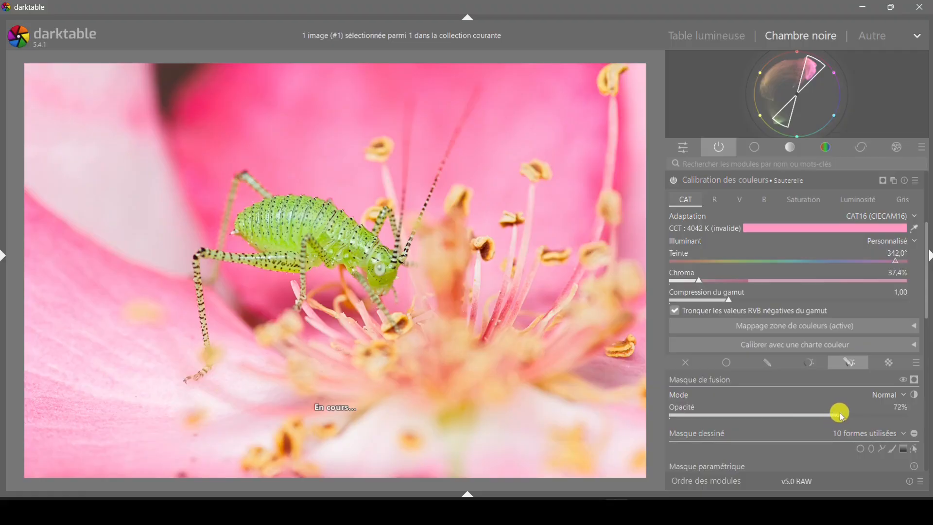
Compare the whole image with the strengthened Sauterelle calibration switched off and on, leaving the instance enabled
{"action": "left_click", "coordinate": [673, 181]}
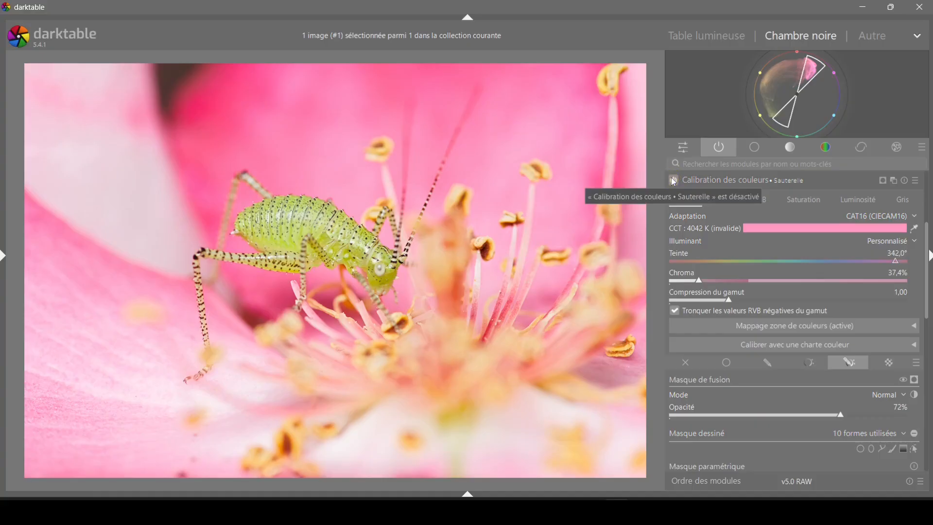
{"action": "left_click", "coordinate": [673, 180]}
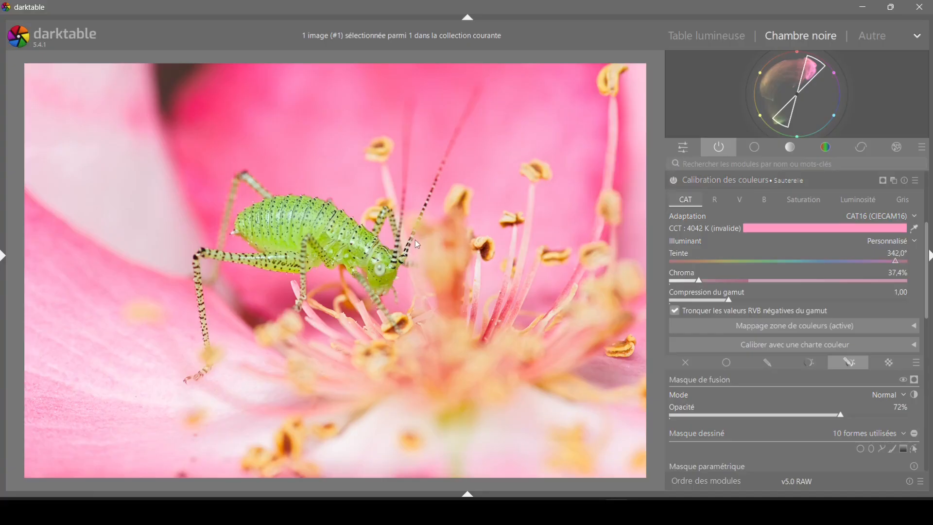
{"action": "left_click", "coordinate": [675, 181]}
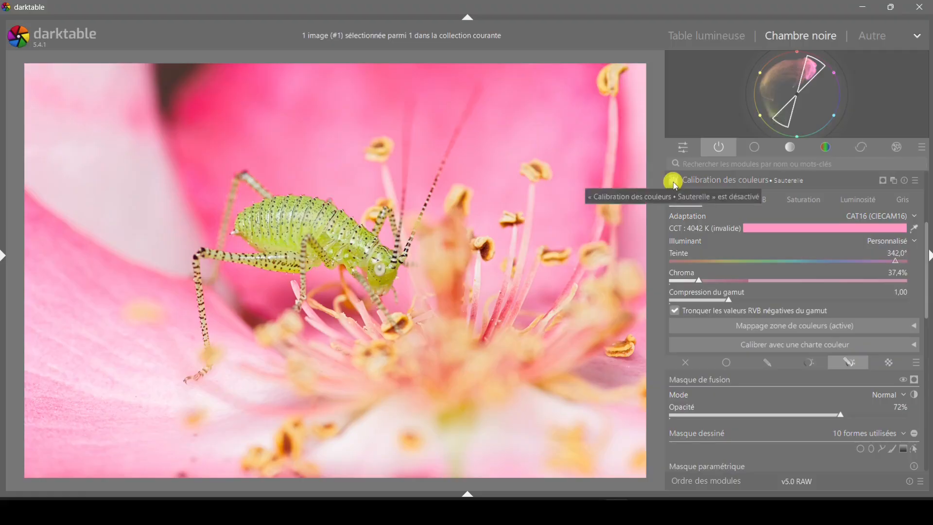
{"action": "left_click", "coordinate": [675, 184]}
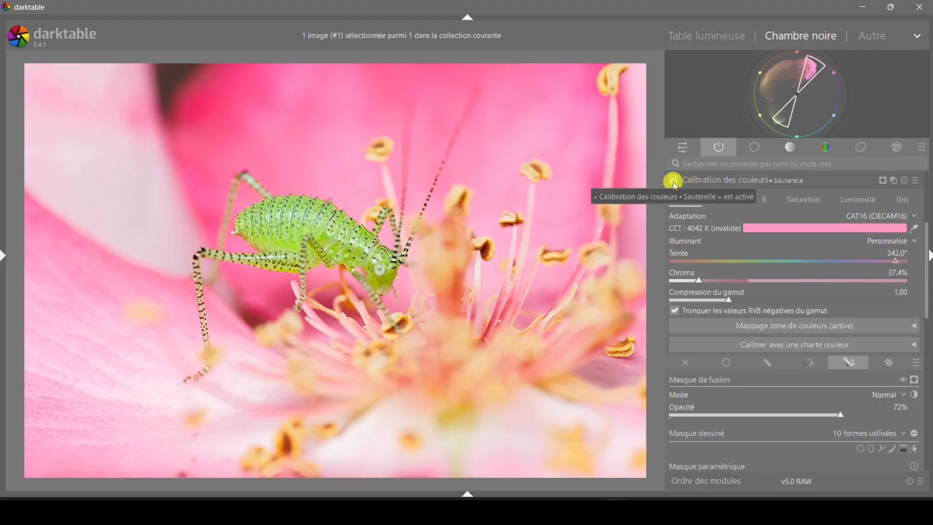
{"action": "left_click", "coordinate": [675, 184]}
{"action": "left_click", "coordinate": [675, 184]}
{"action": "left_click", "coordinate": [676, 185]}
{"action": "left_click", "coordinate": [676, 185]}
{"action": "left_click", "coordinate": [676, 185]}
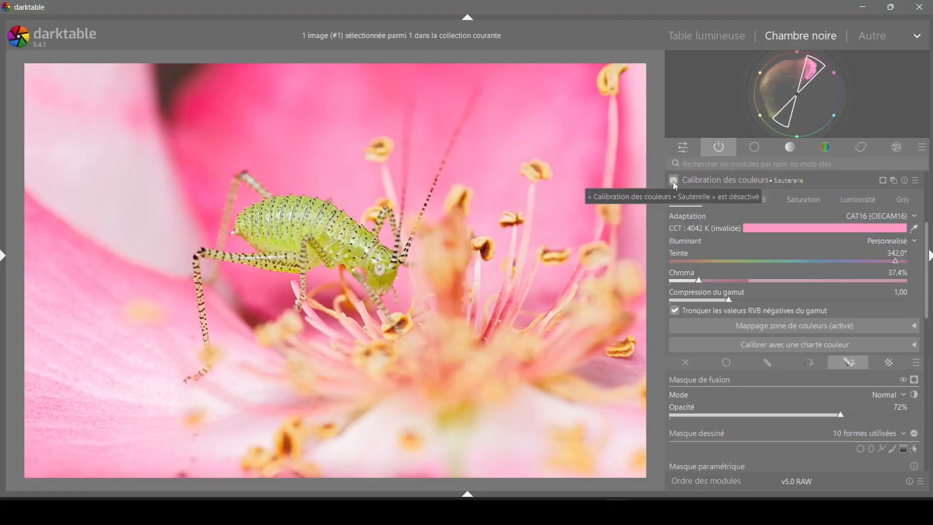
{"action": "left_click", "coordinate": [676, 185]}
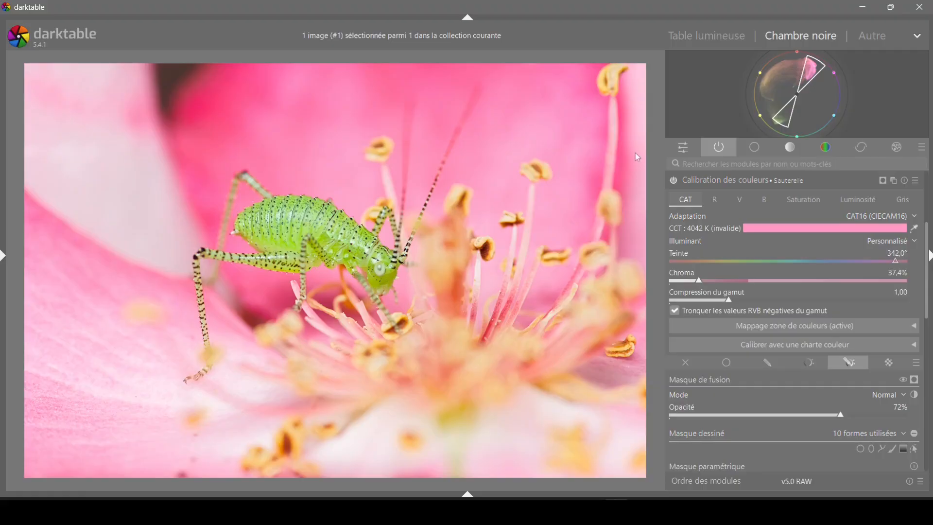
{"action": "left_click", "coordinate": [678, 185]}
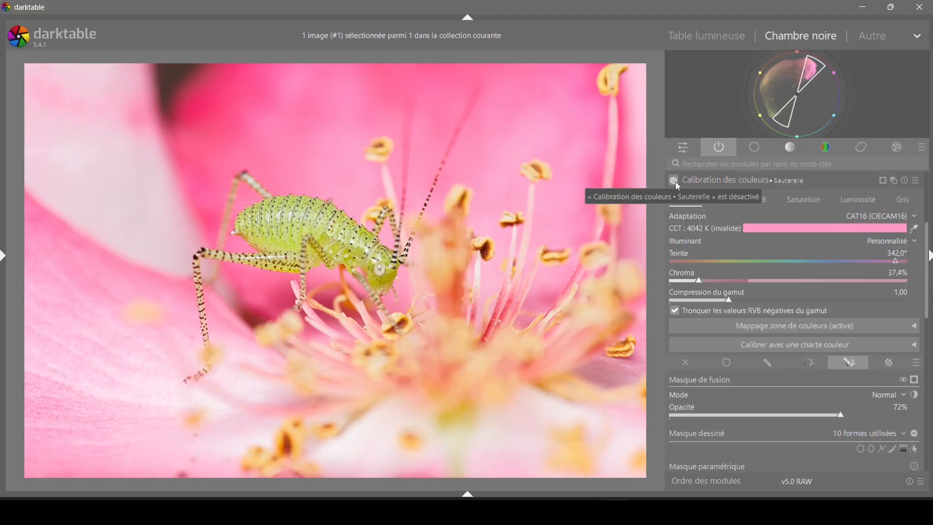
{"action": "left_click", "coordinate": [677, 185]}
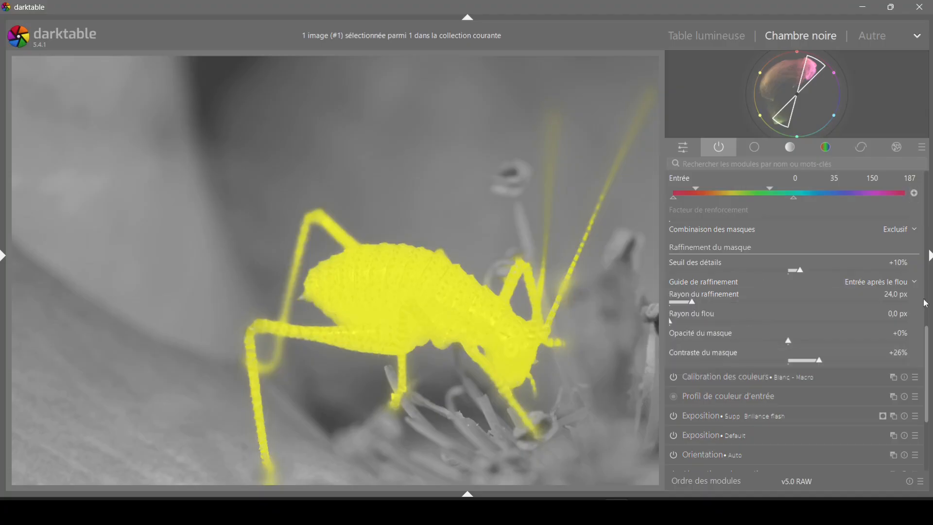
Review the Sauterelle mask's opacity, parametric hue range and refinement settings against the yellow mask overlay
{"action": "left_click", "coordinate": [928, 360]}
{"action": "left_click_drag", "start_coordinate": [928, 360], "coordinate": [926, 316]}
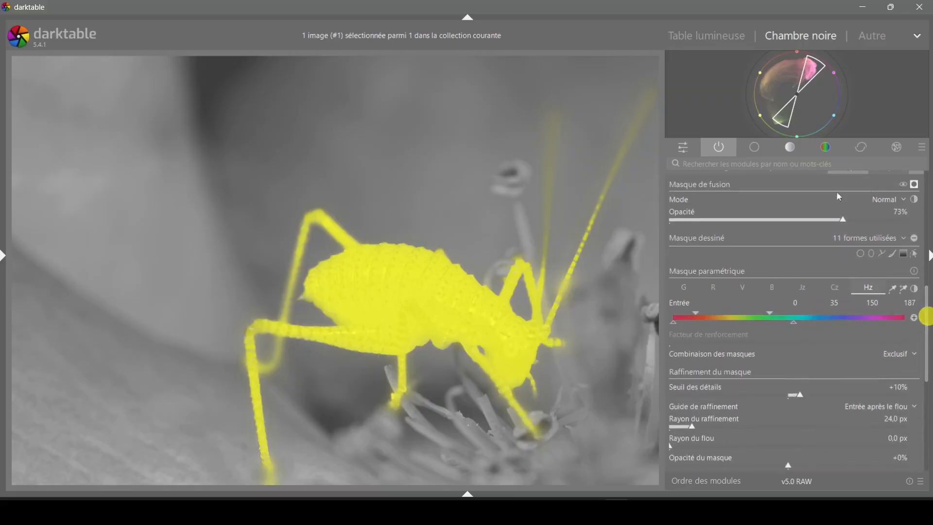
{"action": "left_click", "coordinate": [927, 347]}
{"action": "left_click_drag", "start_coordinate": [927, 347], "coordinate": [927, 391]}
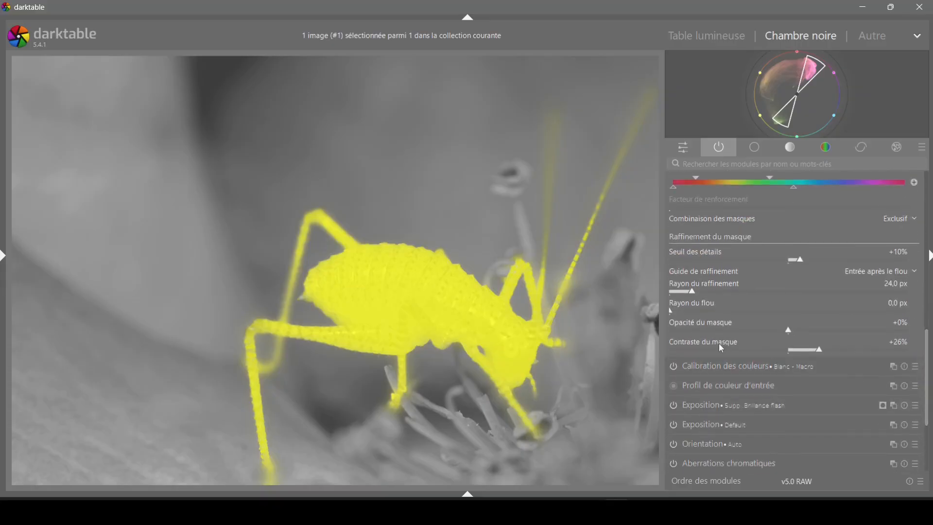